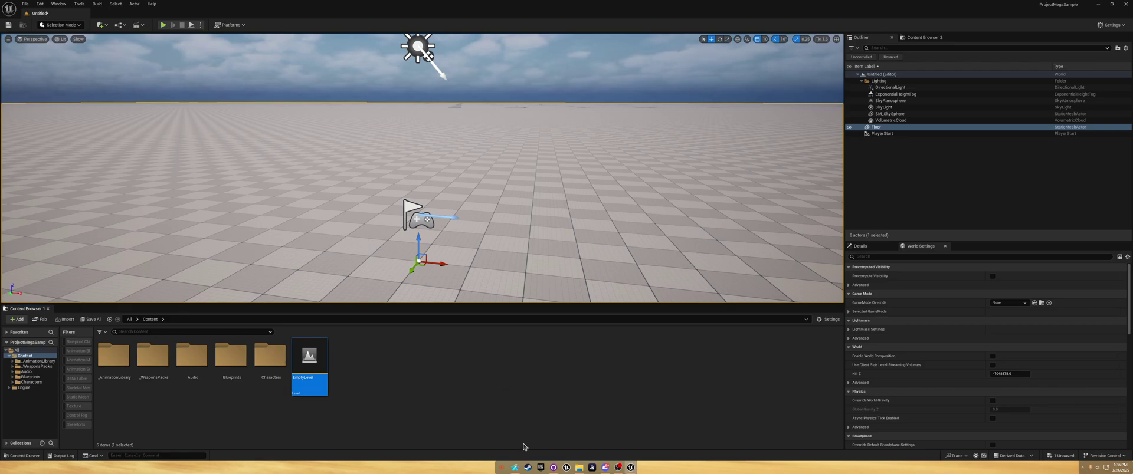
- After checking the tutorial video, add the Third Person feature pack to the project
click(514, 468)
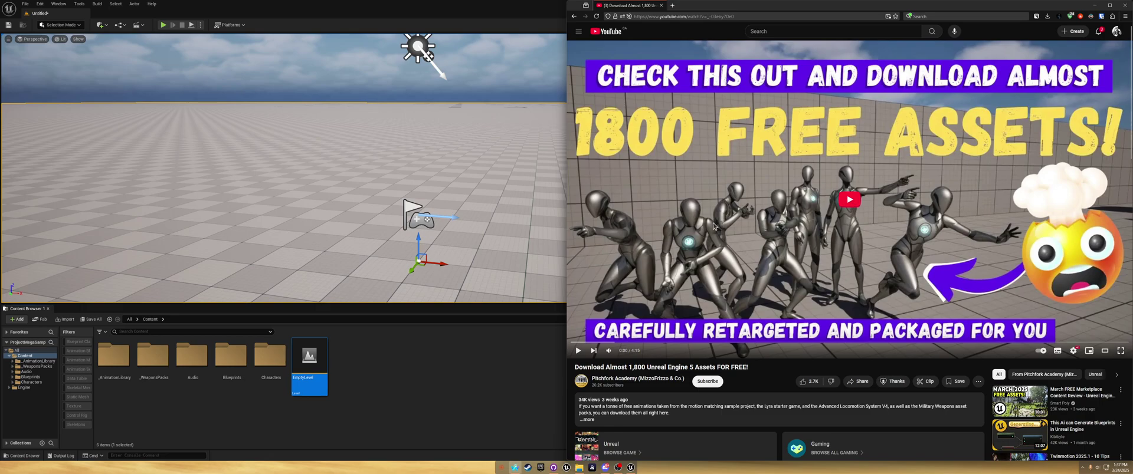
click(403, 395)
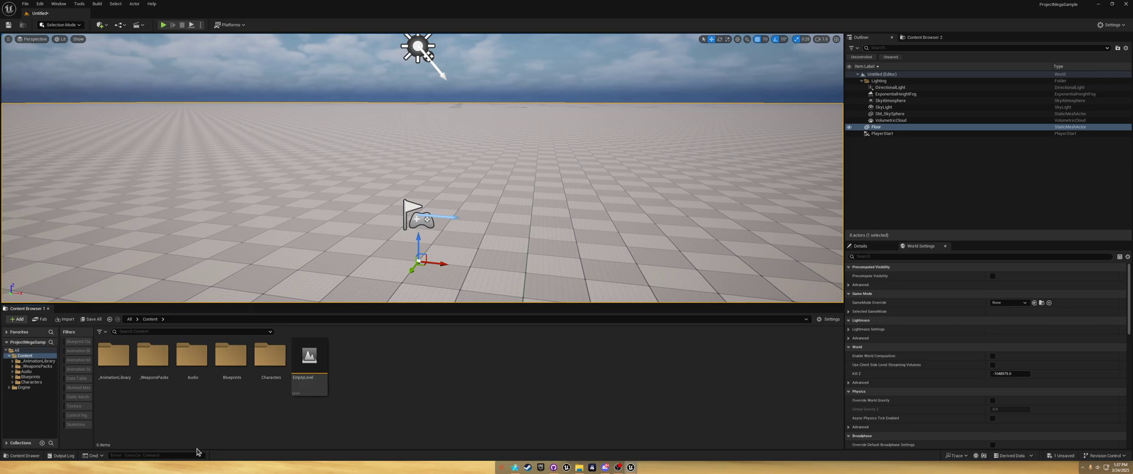
click(36, 356)
click(20, 321)
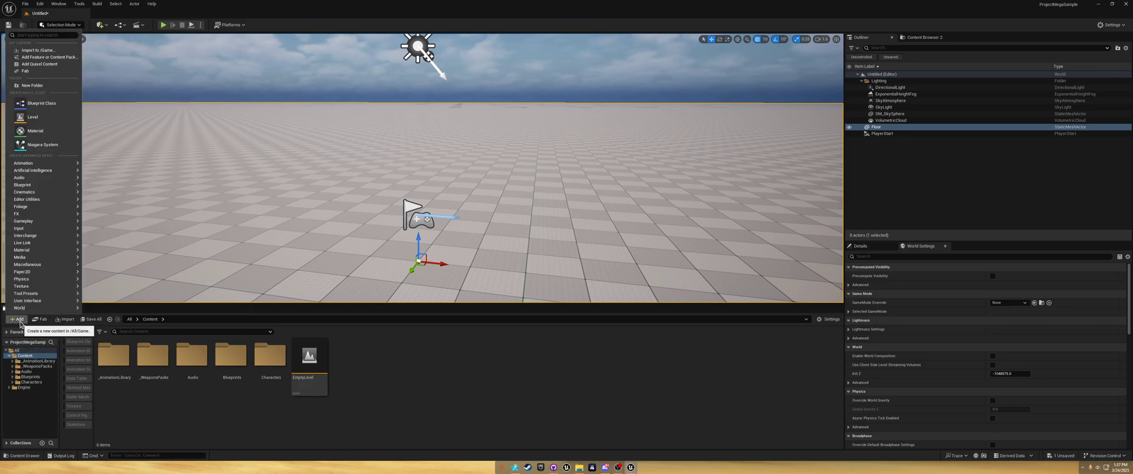
click(43, 58)
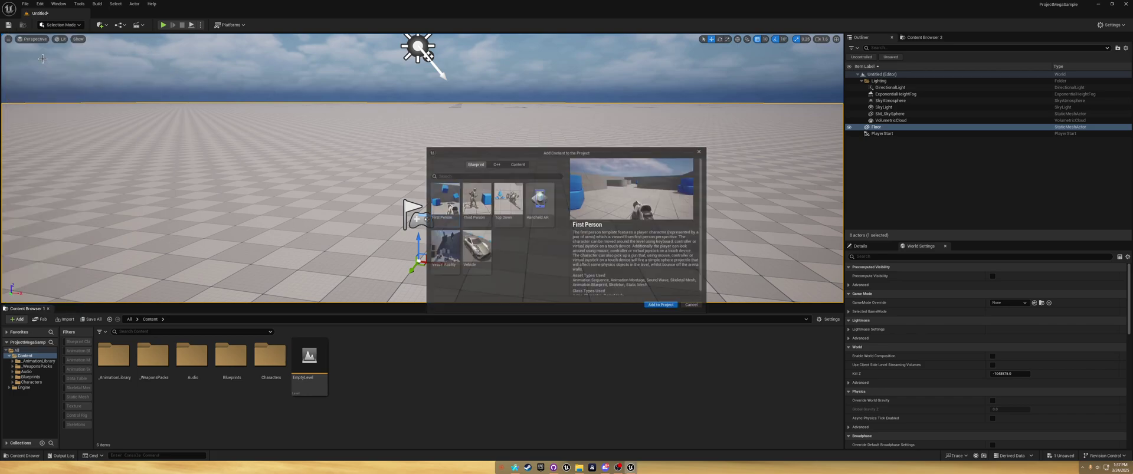
click(471, 198)
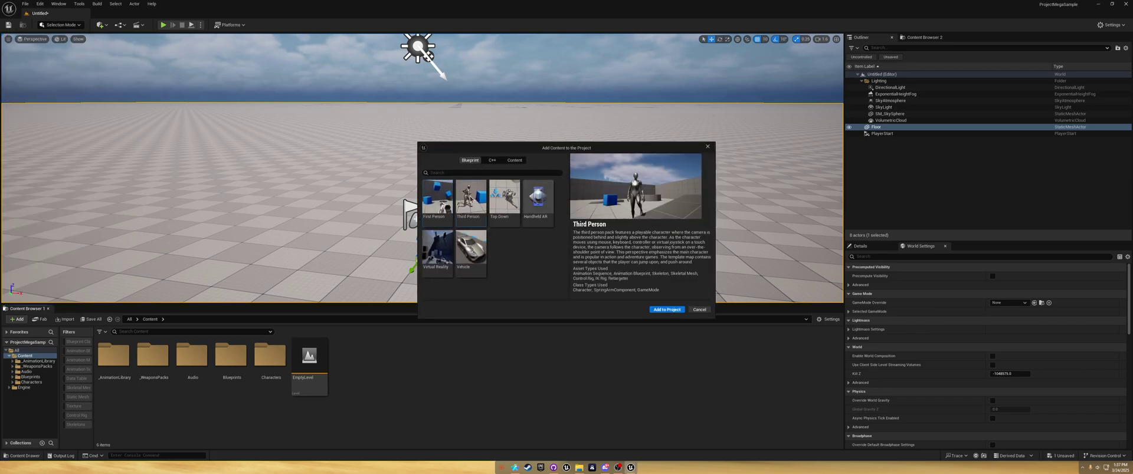
click(664, 310)
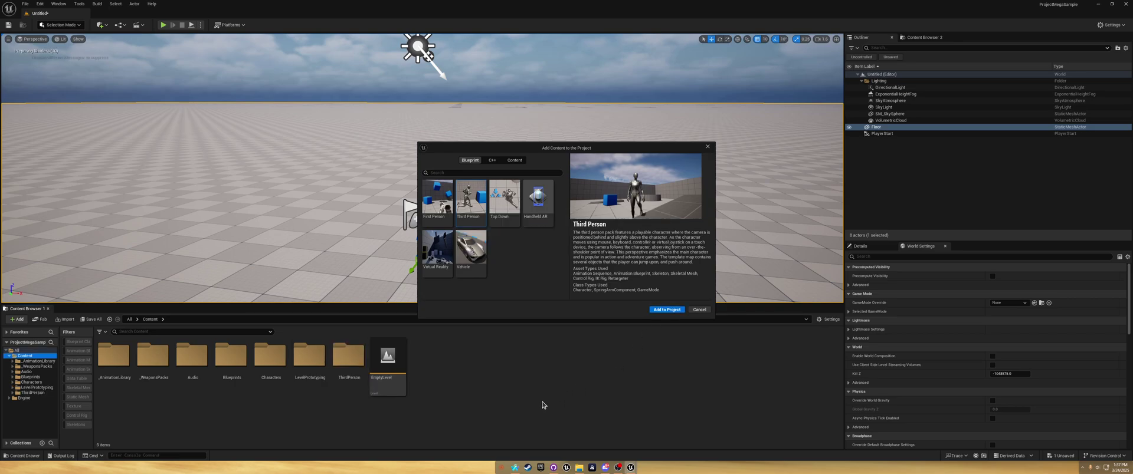
- Browse to Characters/Mannequin_UE4/Rigs, select IK_UE4_Mannequin and close the content pack chooser
click(37, 383)
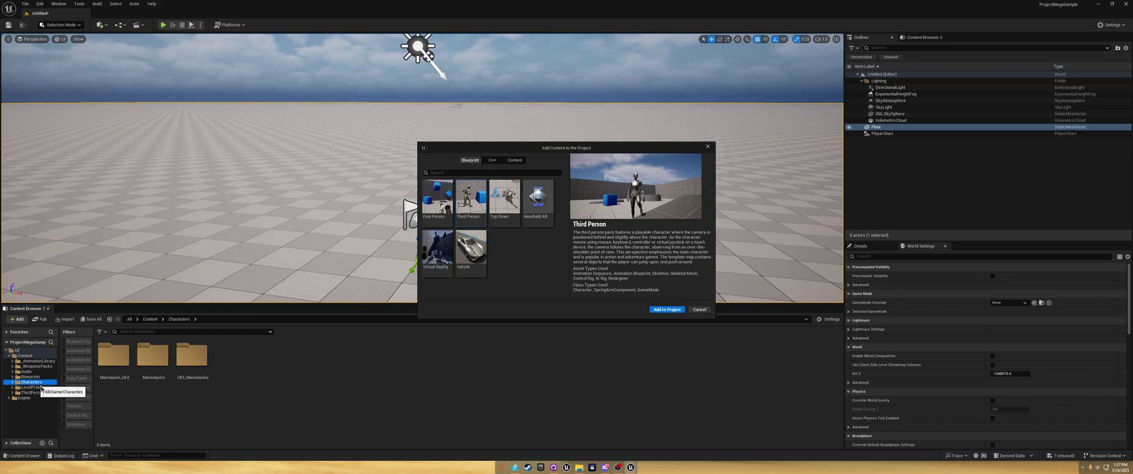
double_click(114, 355)
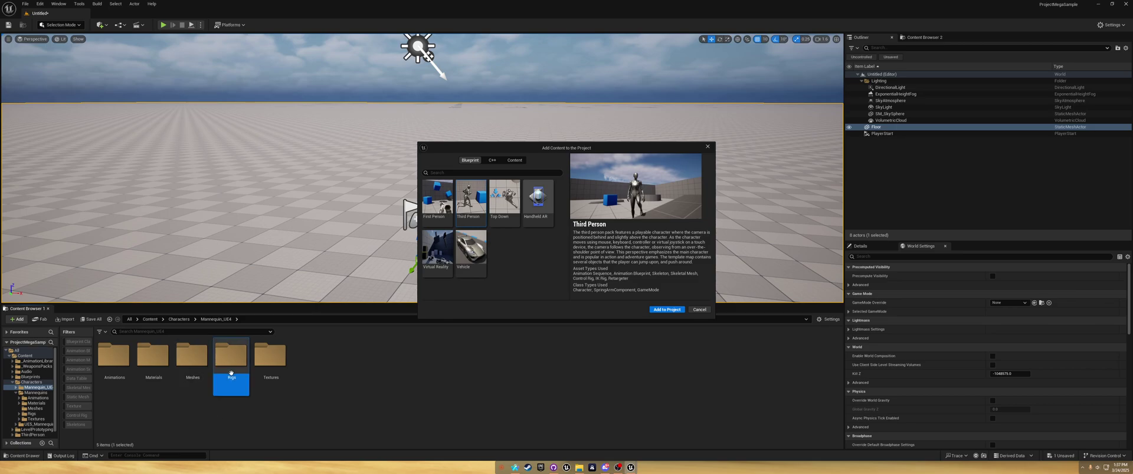
double_click(231, 356)
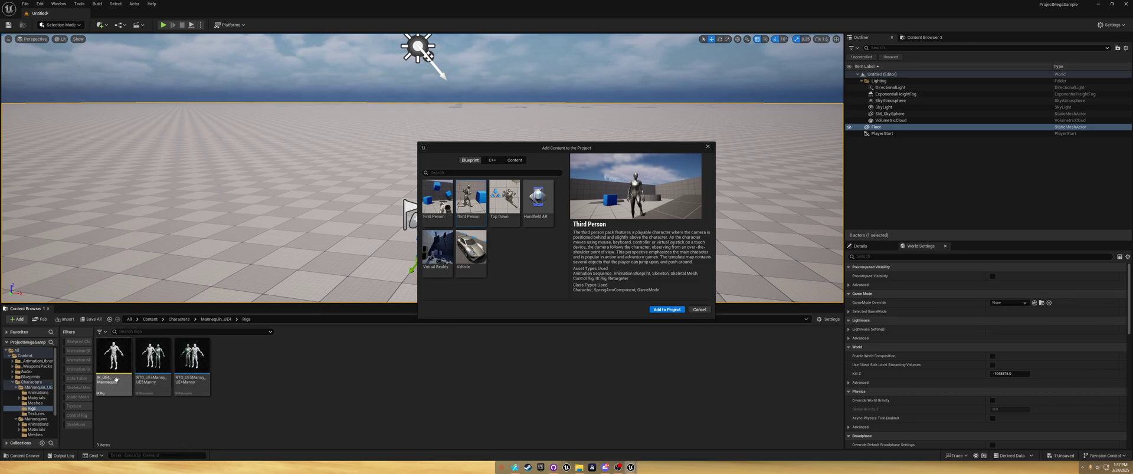
click(113, 381)
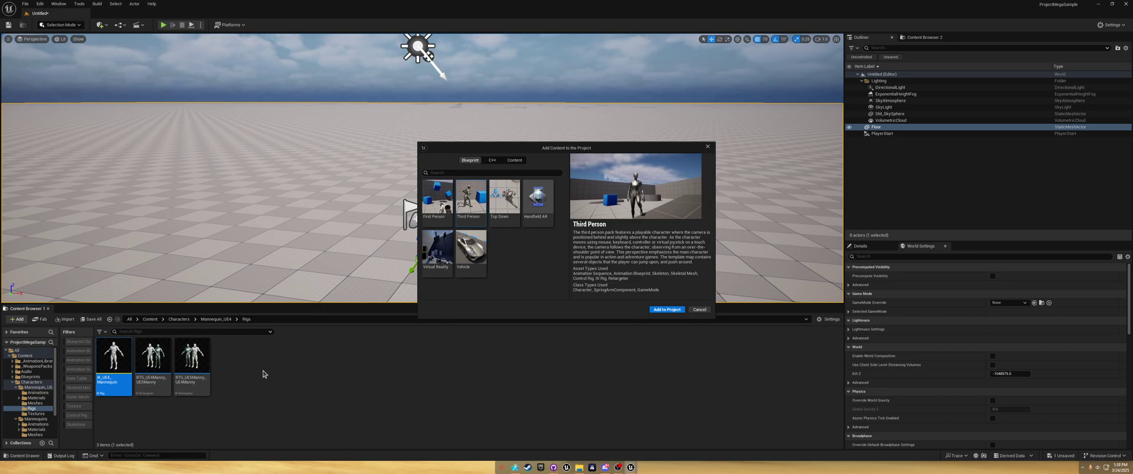
click(699, 310)
- Open the RTG_UE5Manny_UE4Manny retargeter and scroll through its Asset Browser animations
click(292, 388)
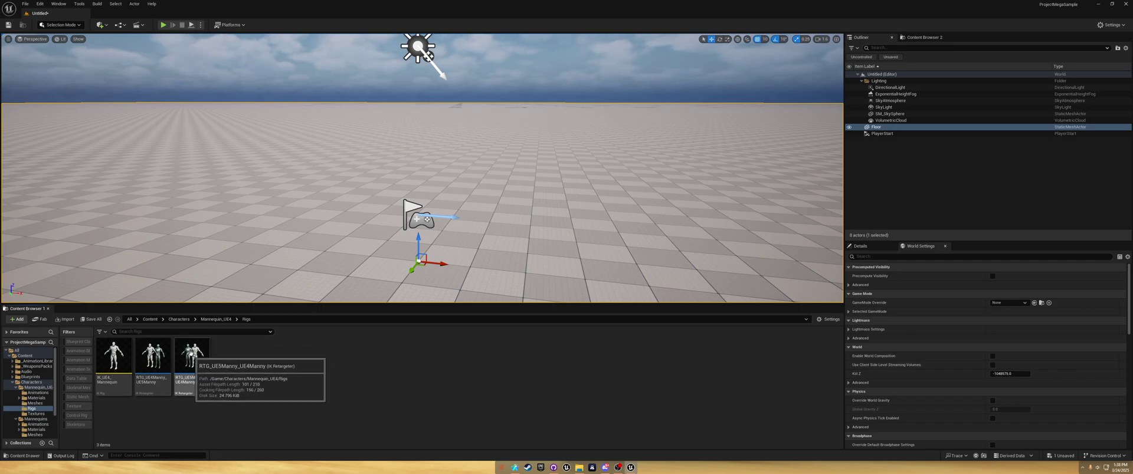
double_click(194, 387)
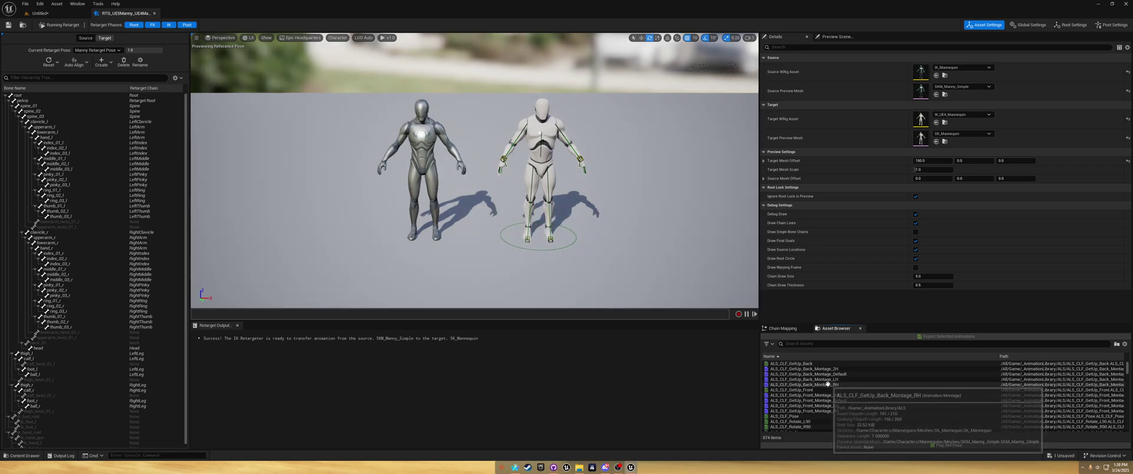
scroll(826, 383, down, 5)
scroll(797, 381, down, 10)
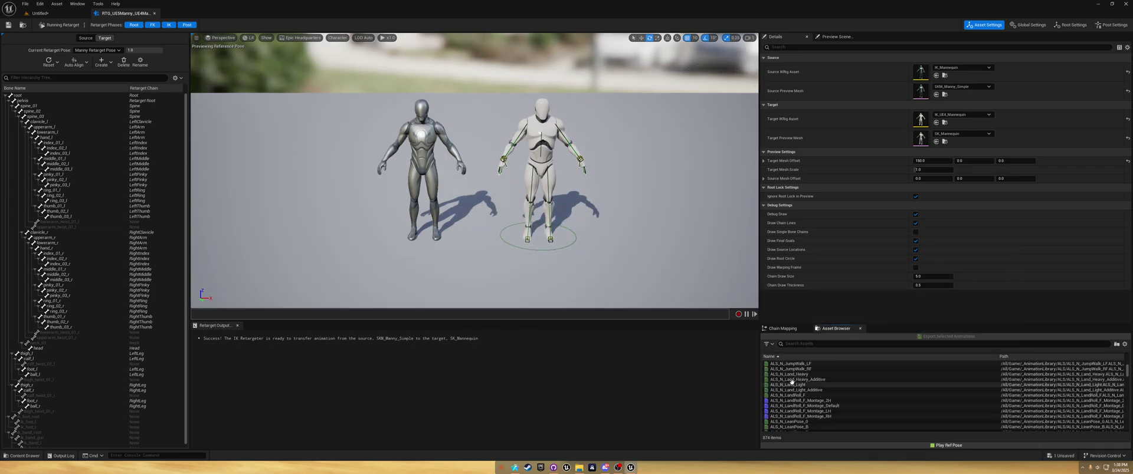
scroll(792, 397, down, 10)
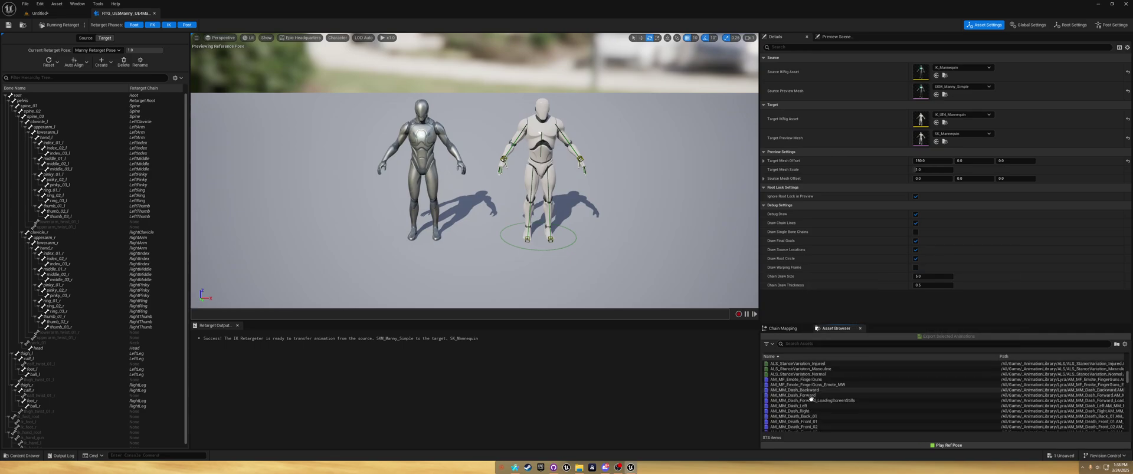
scroll(798, 396, up, 5)
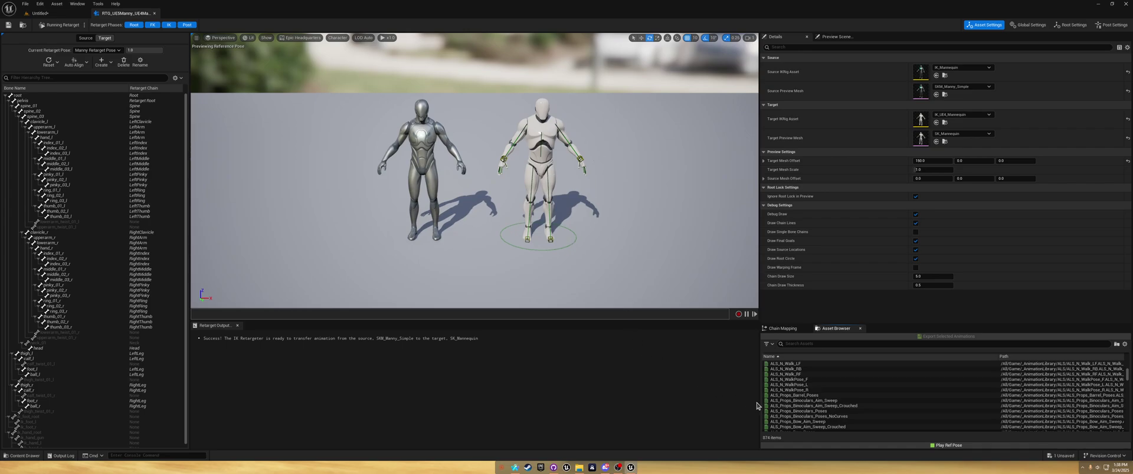
scroll(819, 405, down, 2)
scroll(820, 406, up, 3)
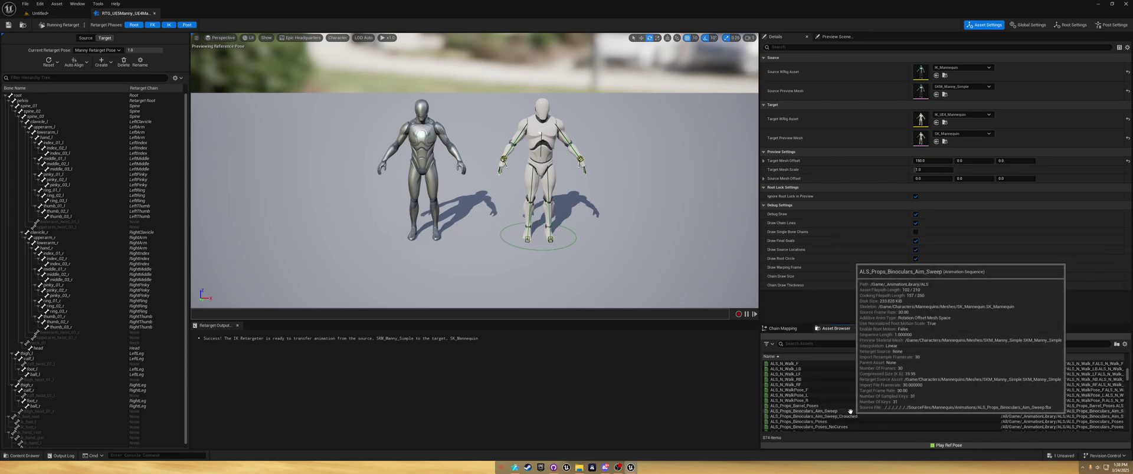
- Preview ALS_N_WalkPose_F, then ALS_Props_M4A1_Run_F, on both mannequins
click(815, 390)
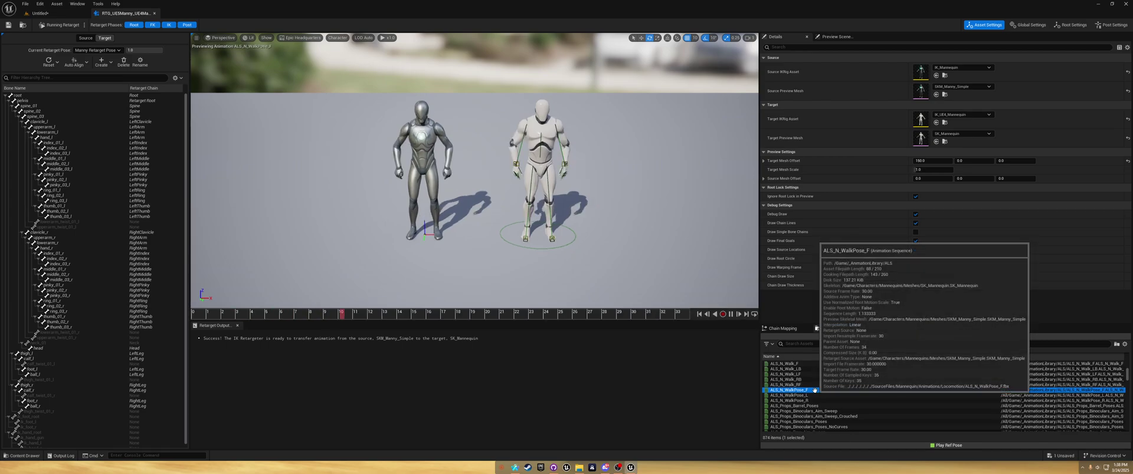
drag(493, 239, 493, 240)
drag(460, 214, 459, 214)
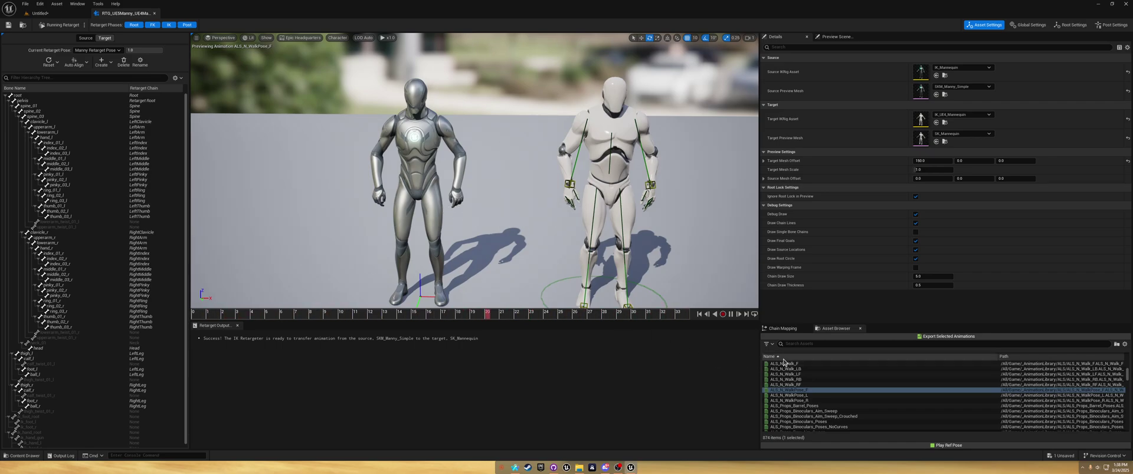
scroll(850, 379, down, 5)
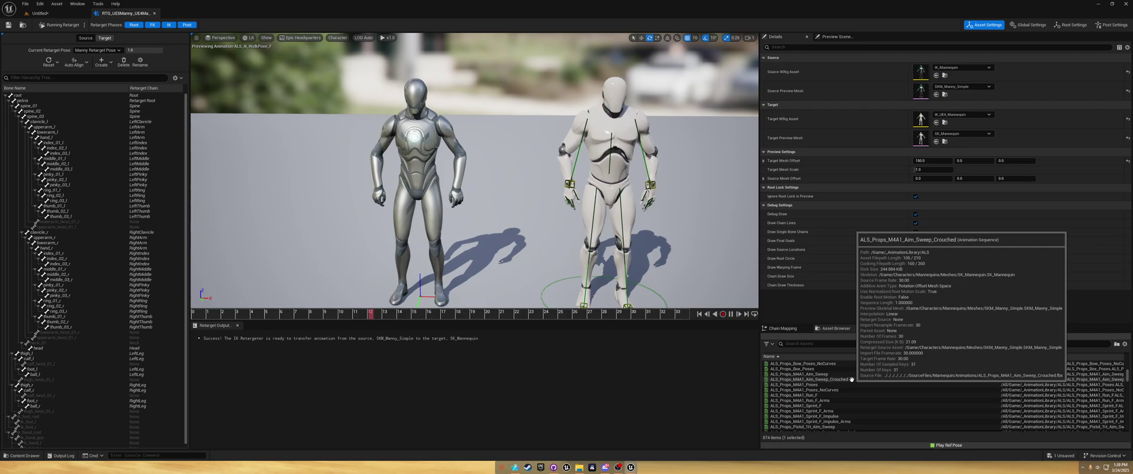
scroll(835, 386, down, 1)
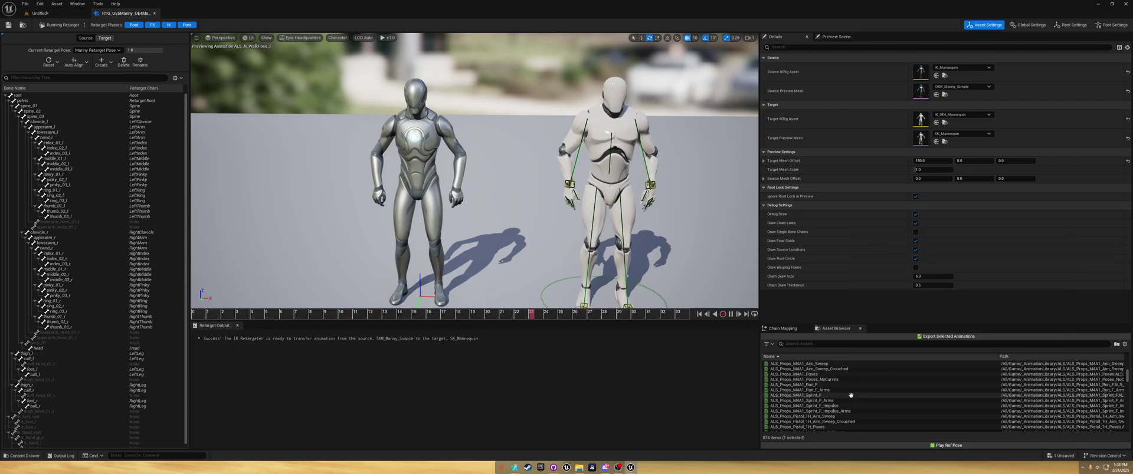
click(820, 384)
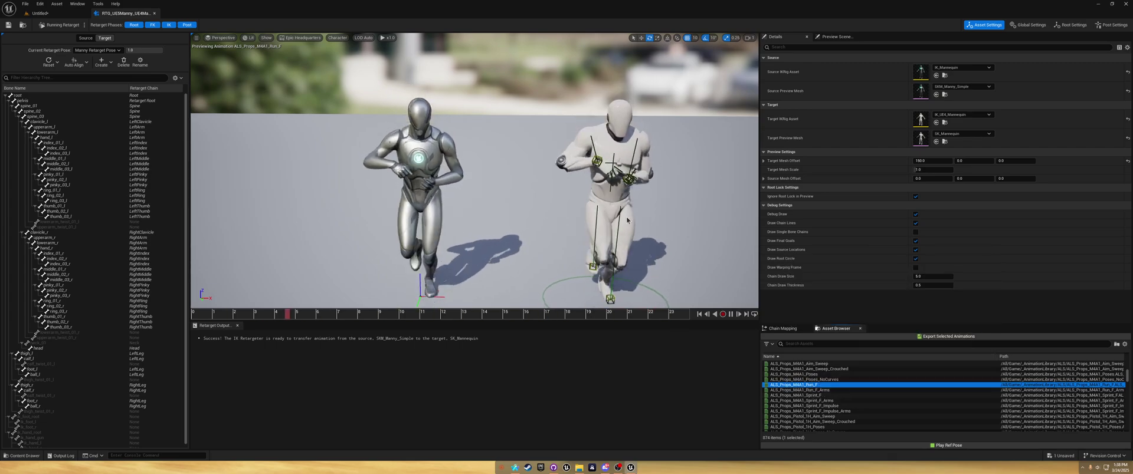
scroll(859, 372, down, 5)
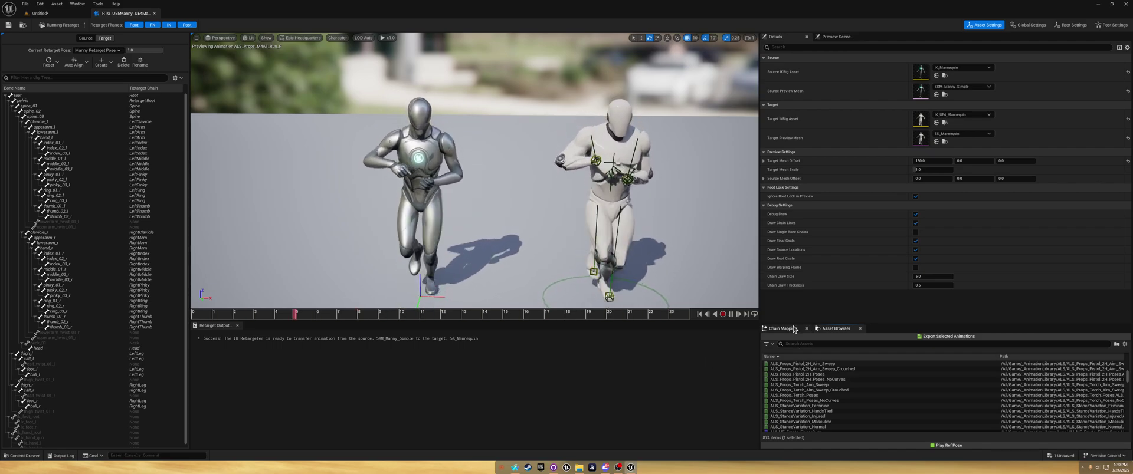
- Pause playback, switch to Editing Retarget Pose and apply Auto Align > Align All Bones
click(730, 314)
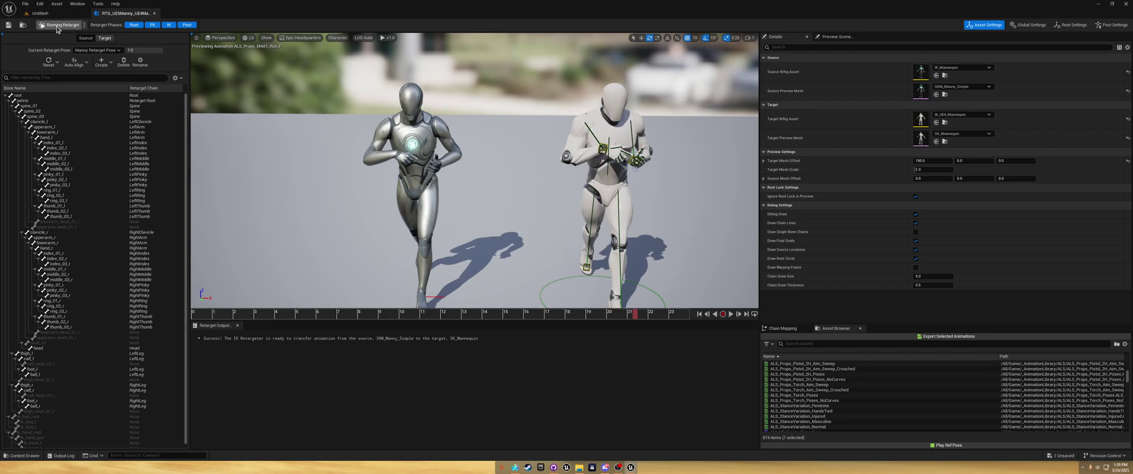
click(61, 26)
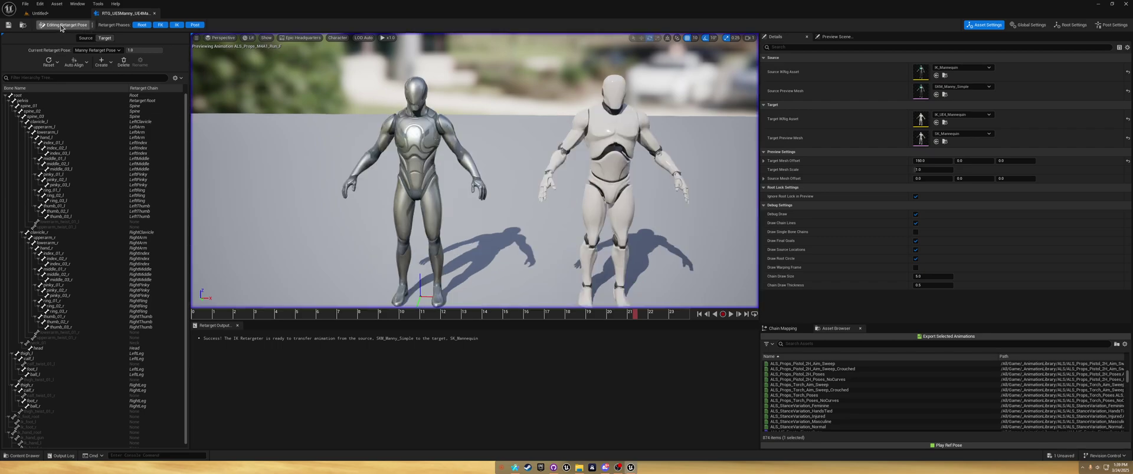
click(84, 65)
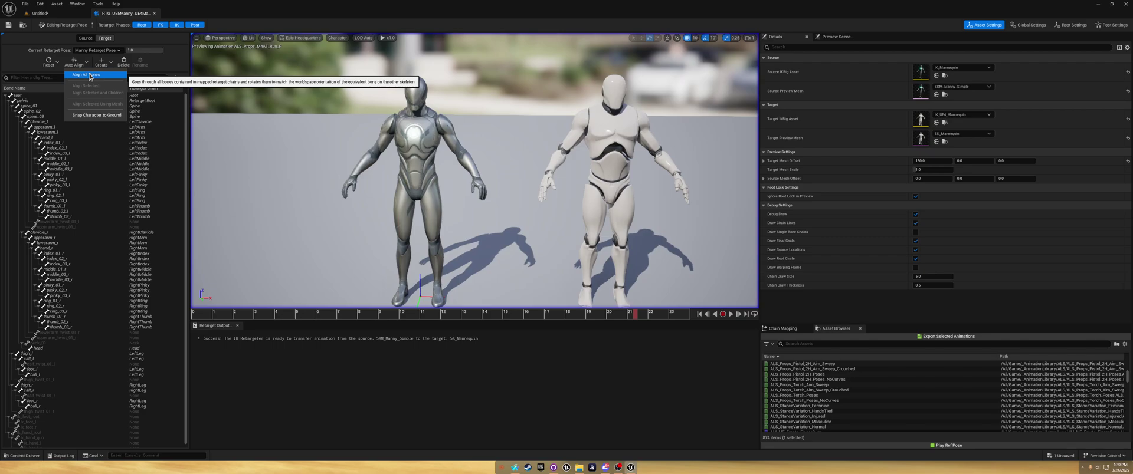
click(89, 75)
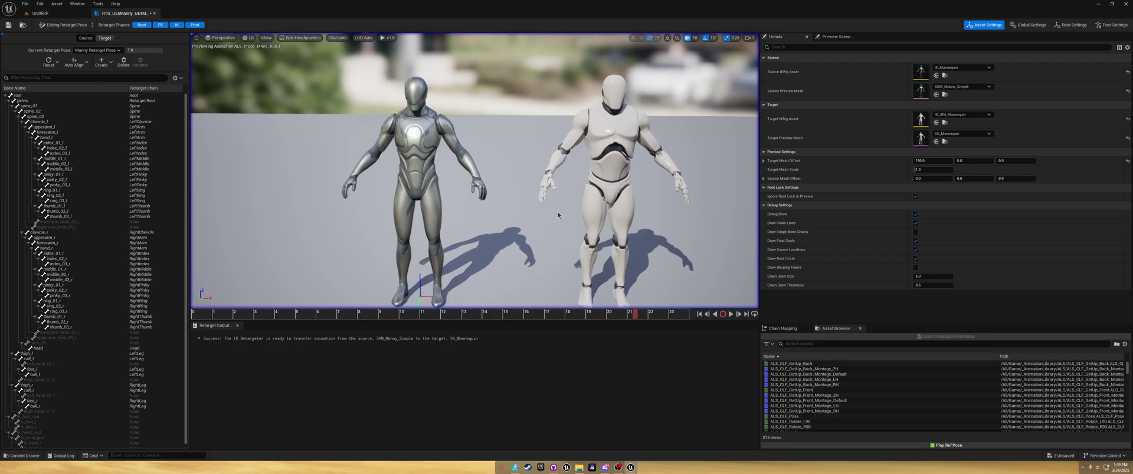
right_drag(618, 251, 646, 271)
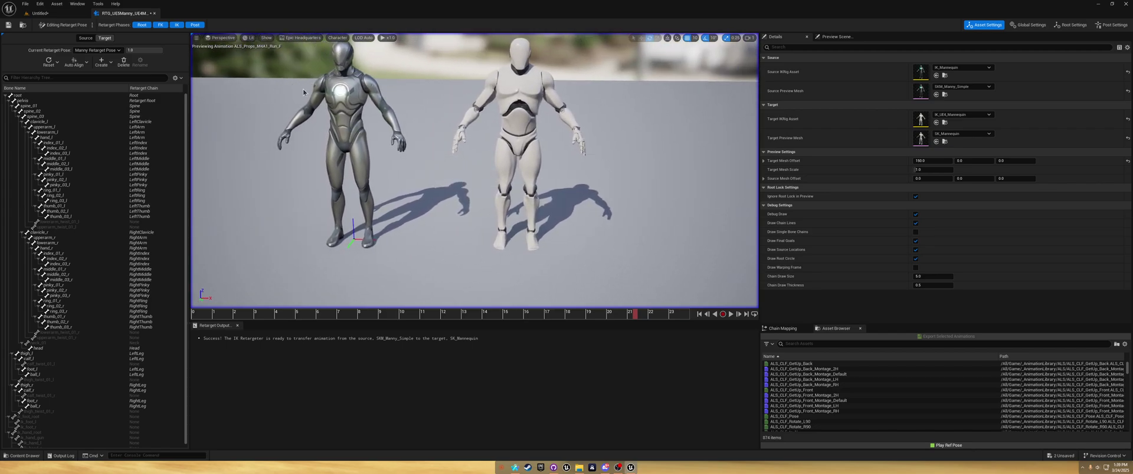
- Close the retargeter without saving the level and go to Characters/Mannequins/Rigs
click(154, 13)
click(8, 25)
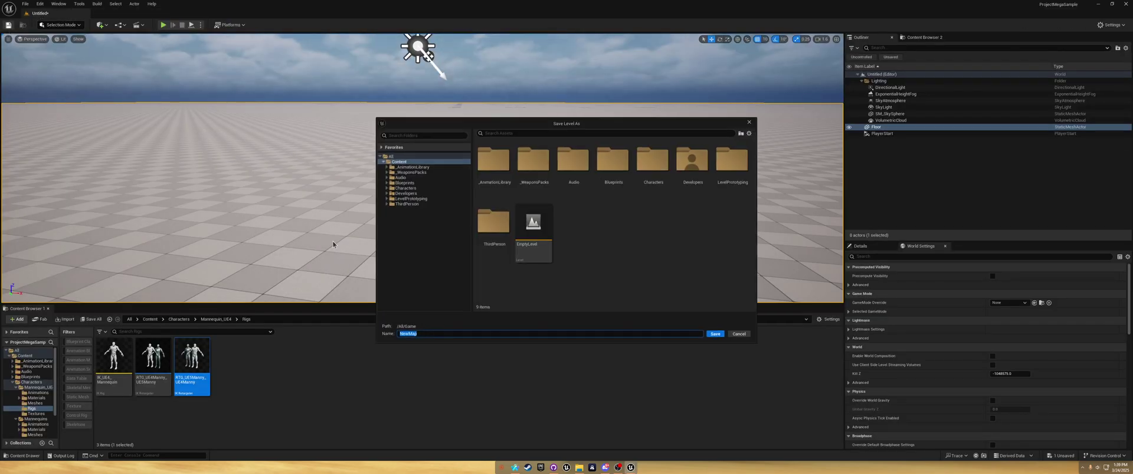
click(749, 122)
scroll(26, 381, down, 1)
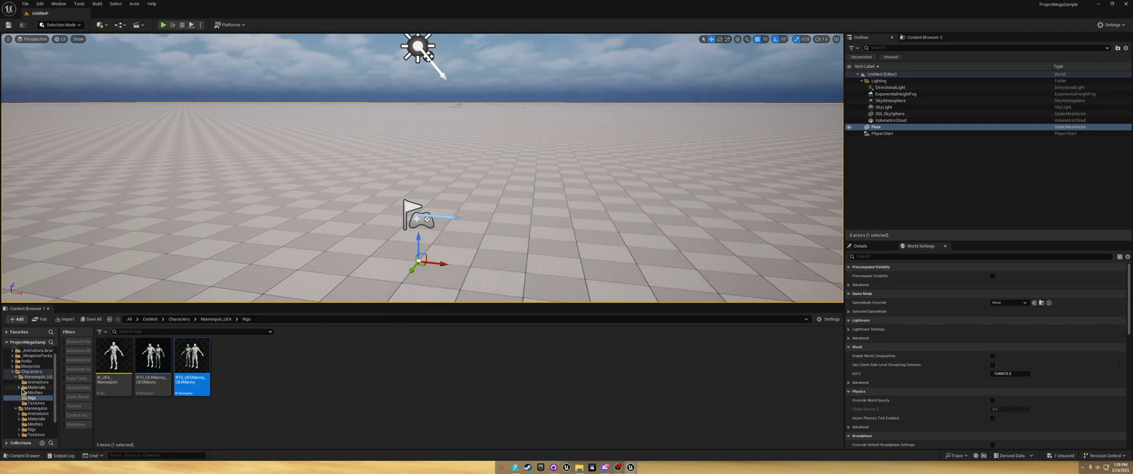
click(28, 372)
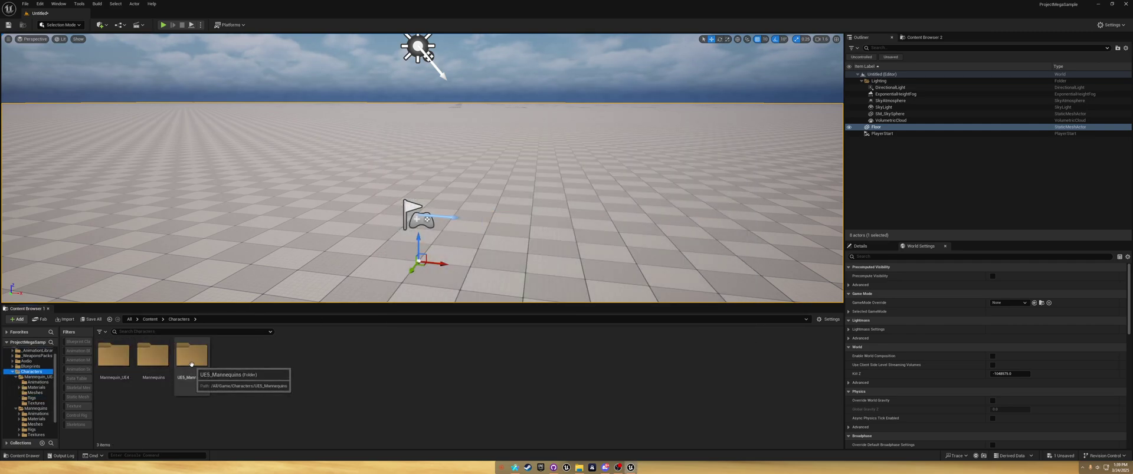
double_click(154, 356)
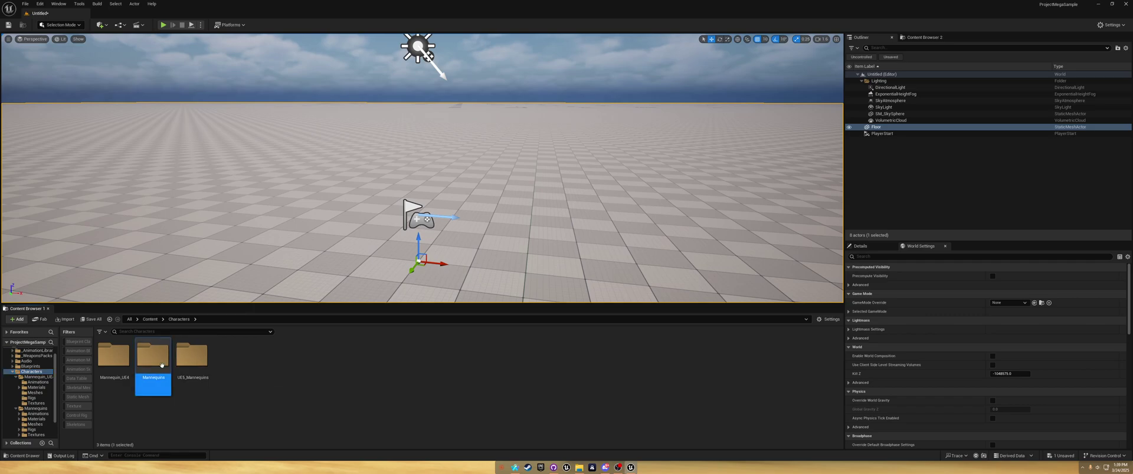
double_click(231, 356)
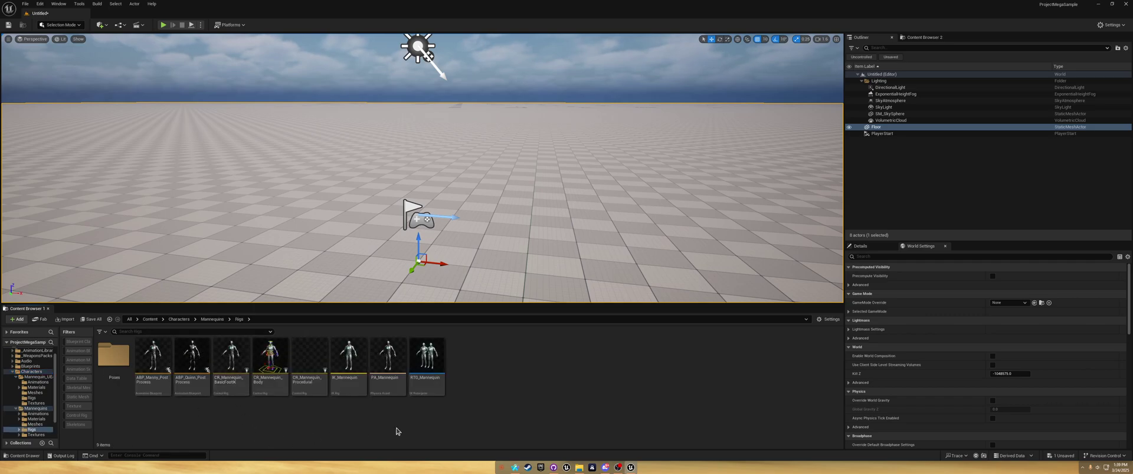
- Set RTG_Mannequin's Target IKRig Asset to IK_UE4_Mannequin
click(432, 355)
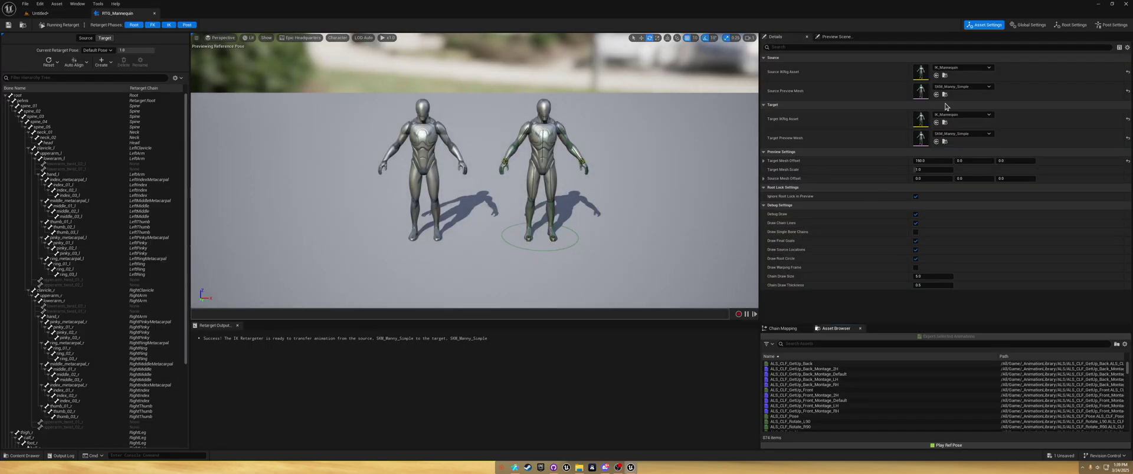
click(963, 117)
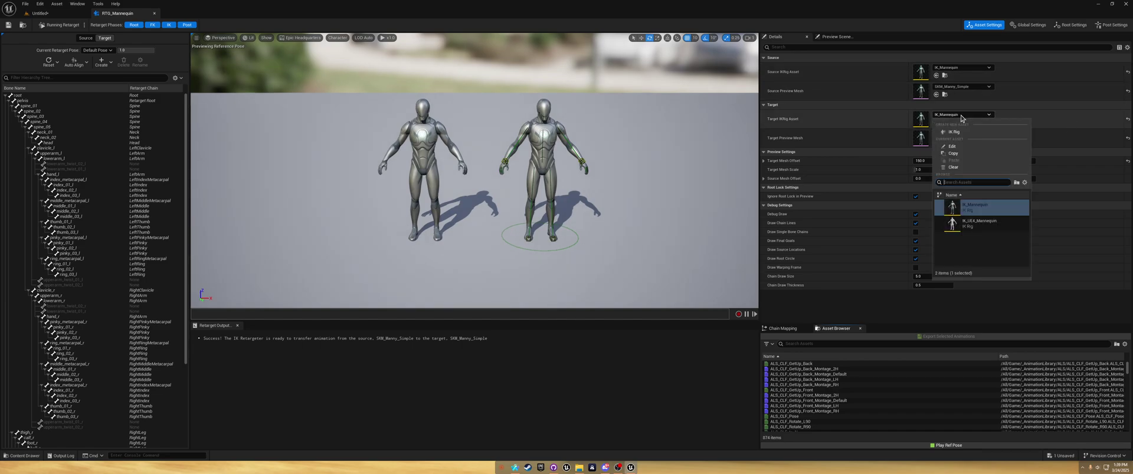
click(987, 226)
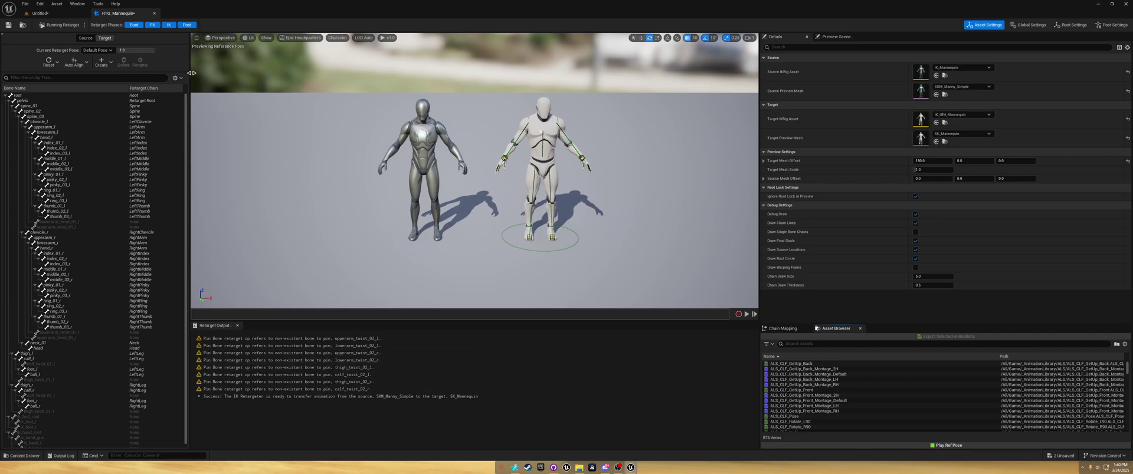
- Reopen RTG_UE5Manny_UE4Manny from Characters/Mannequin_UE4/Rigs
click(154, 14)
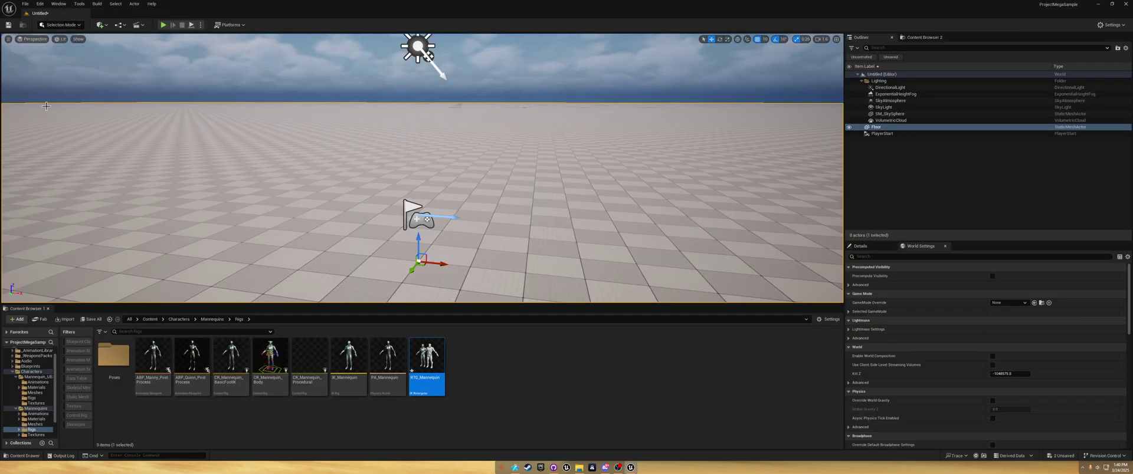
ctrl+click(21, 373)
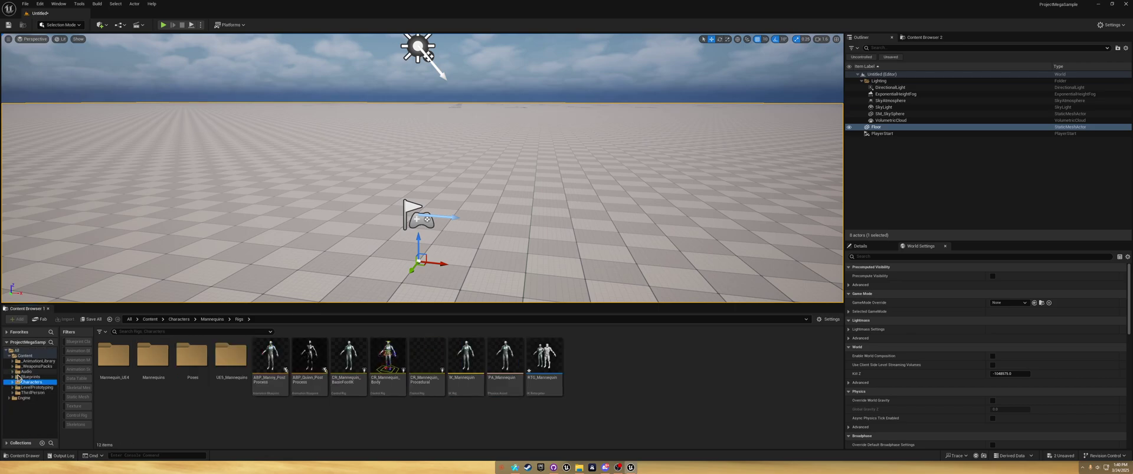
click(33, 384)
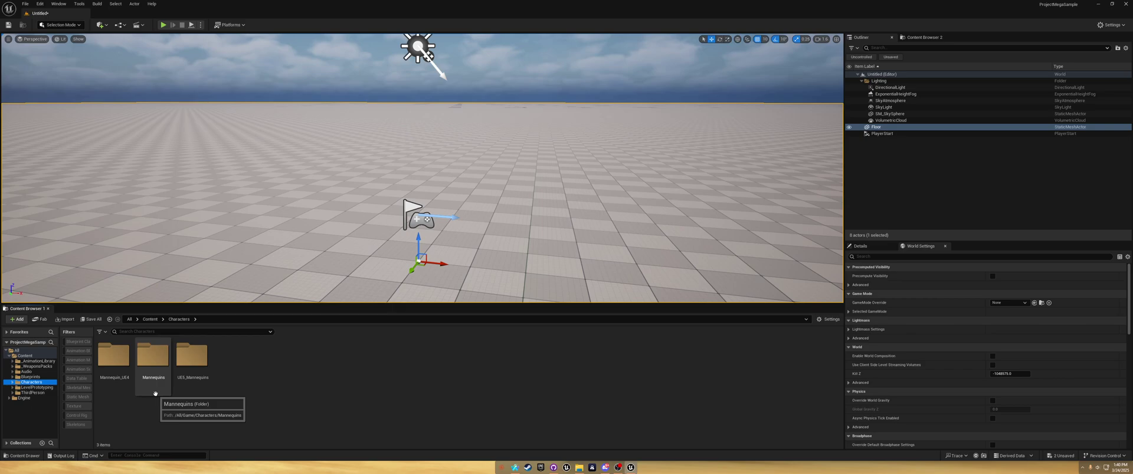
double_click(114, 357)
click(236, 363)
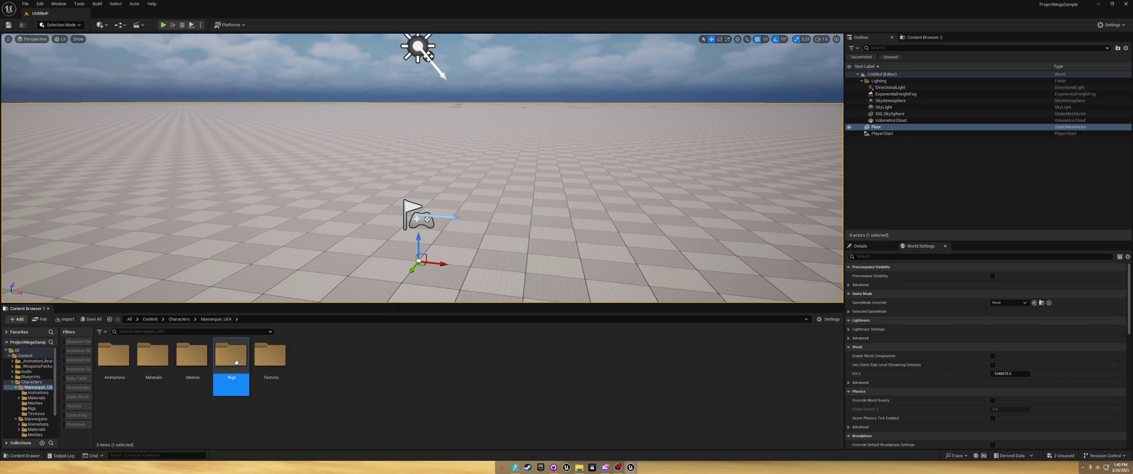
double_click(236, 363)
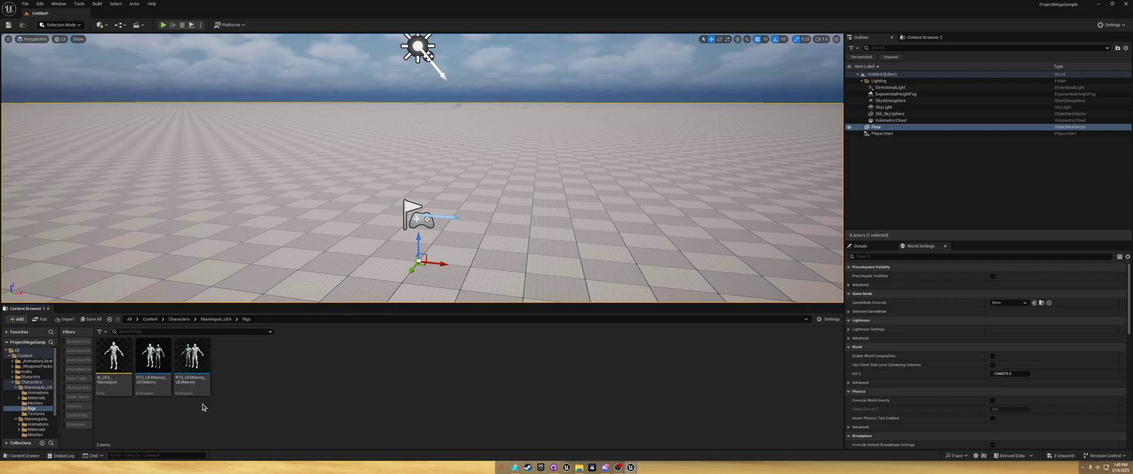
double_click(192, 381)
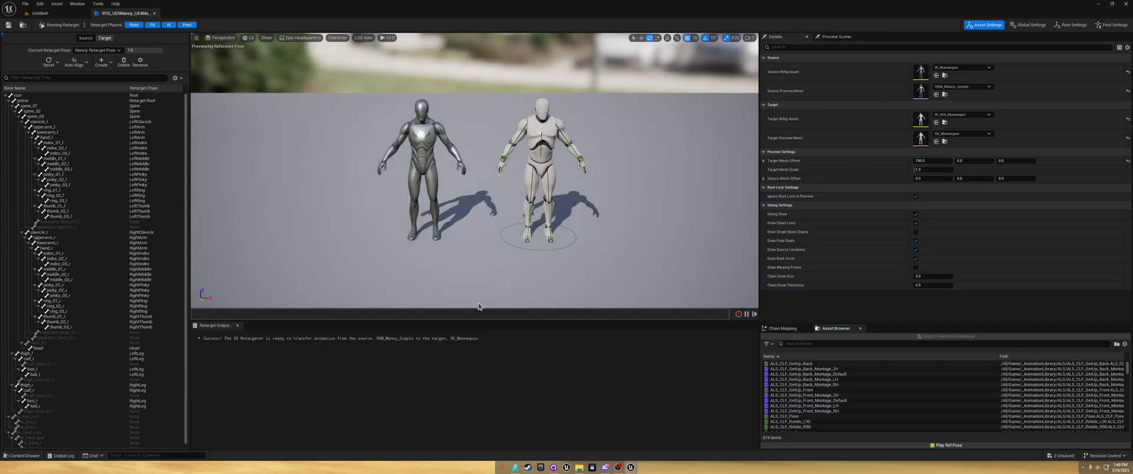
- Preview ALS_N_Mantle_1m_LH and ALS_N_Run_F on both mannequins, then close the retargeter
scroll(847, 392, down, 10)
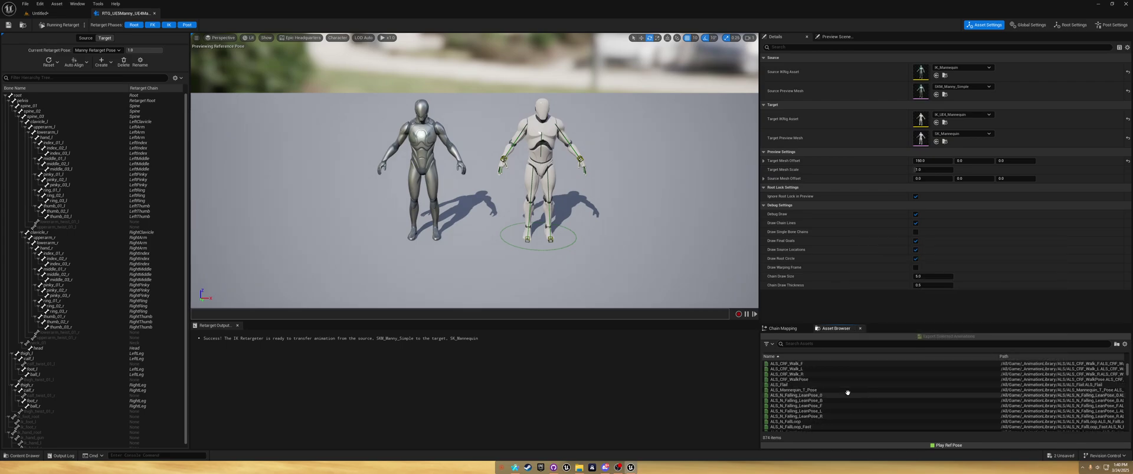
scroll(847, 393, down, 10)
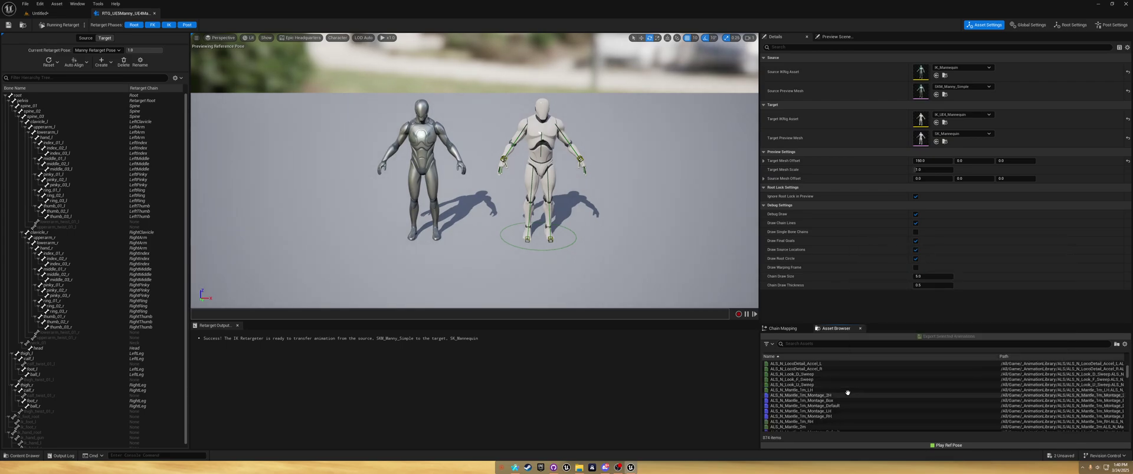
click(818, 391)
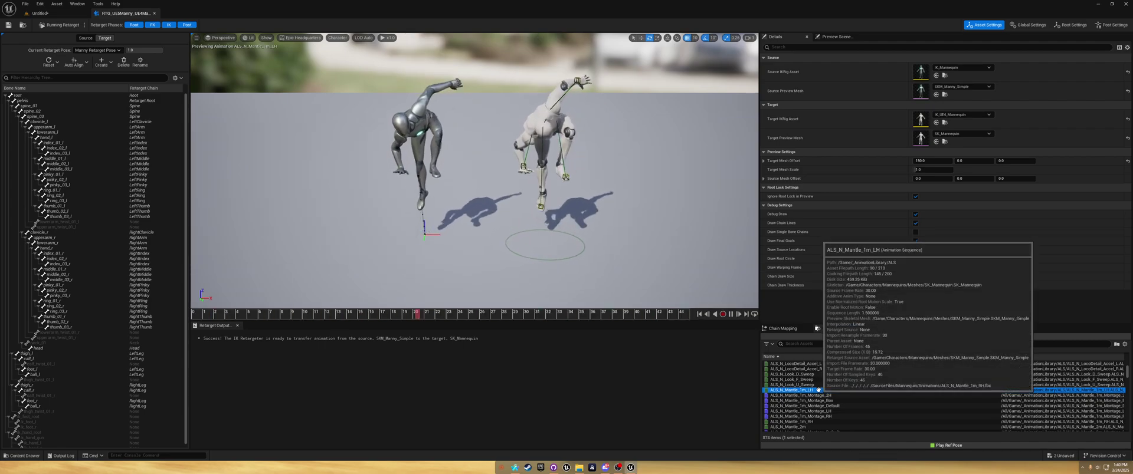
scroll(818, 392, down, 4)
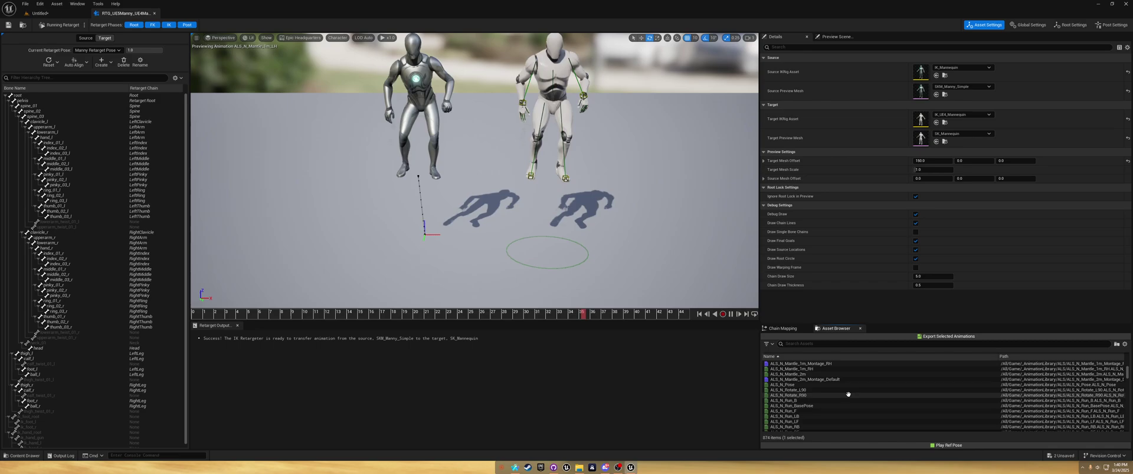
click(818, 401)
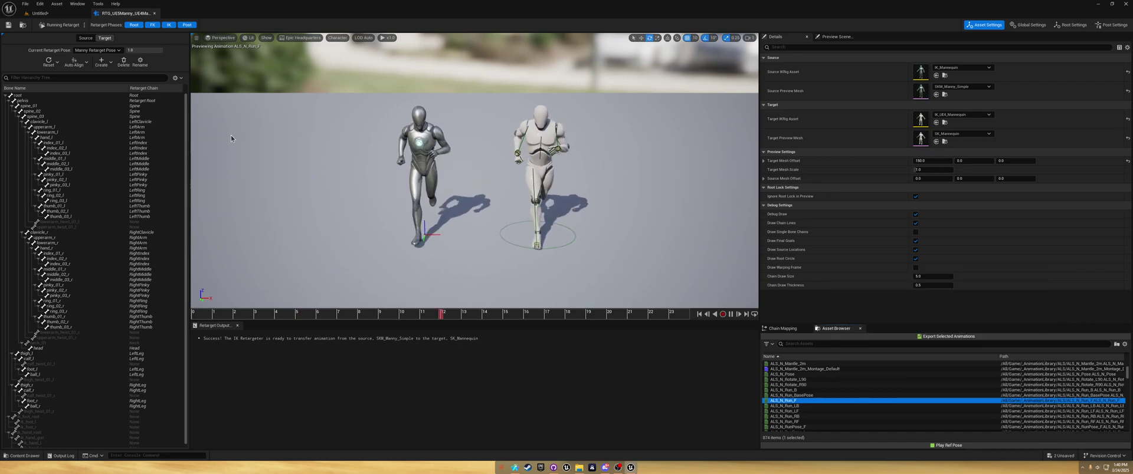
click(154, 16)
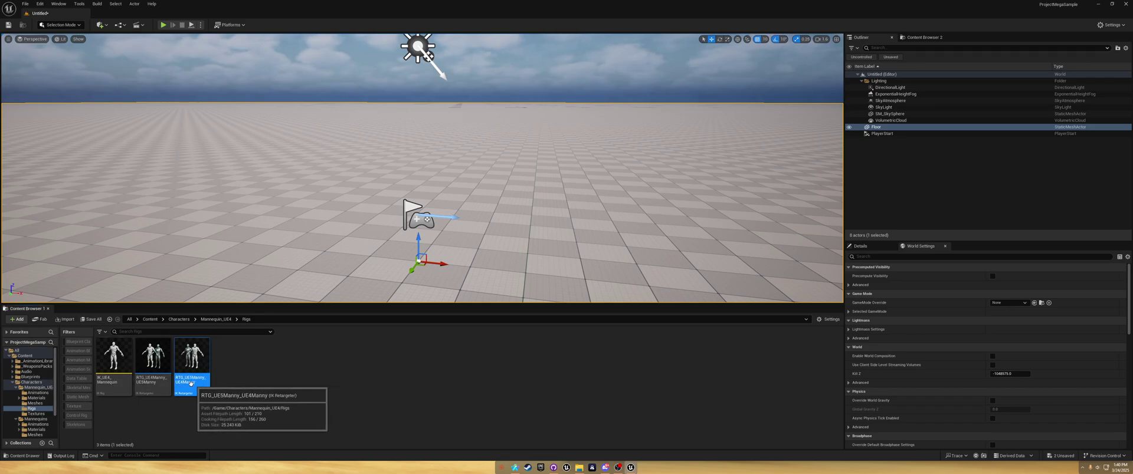
- Cancel a stray rename, then create and open a RetargetedAnims folder under _AnimationLibrary
key(F2)
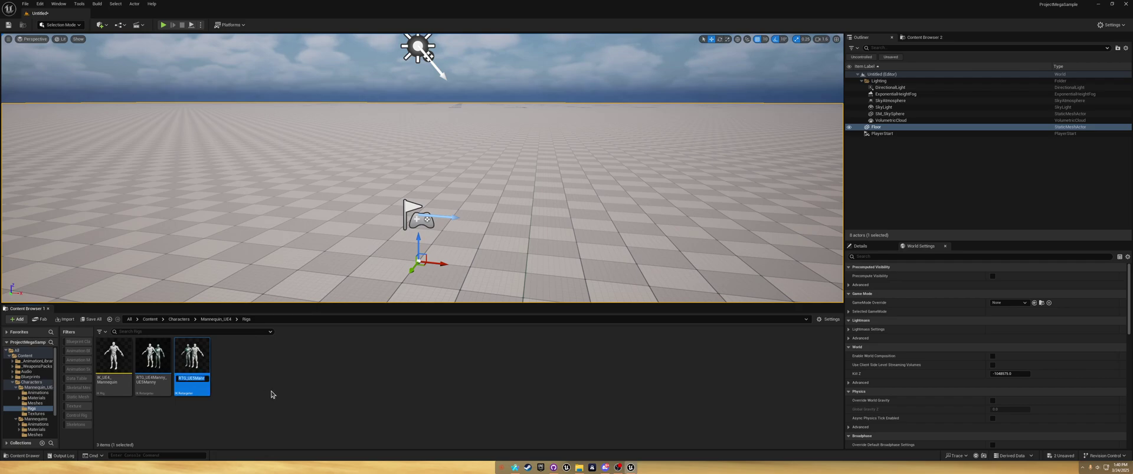
click(296, 393)
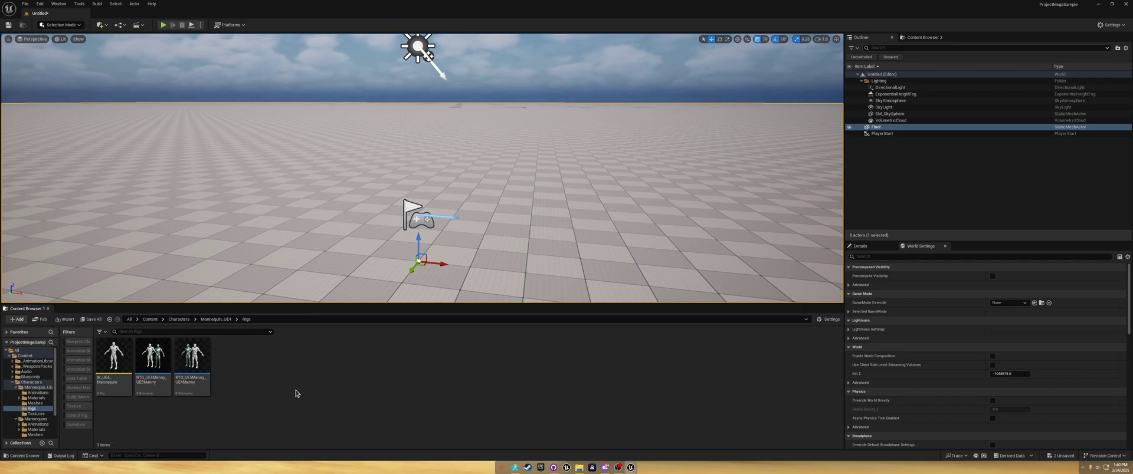
click(33, 361)
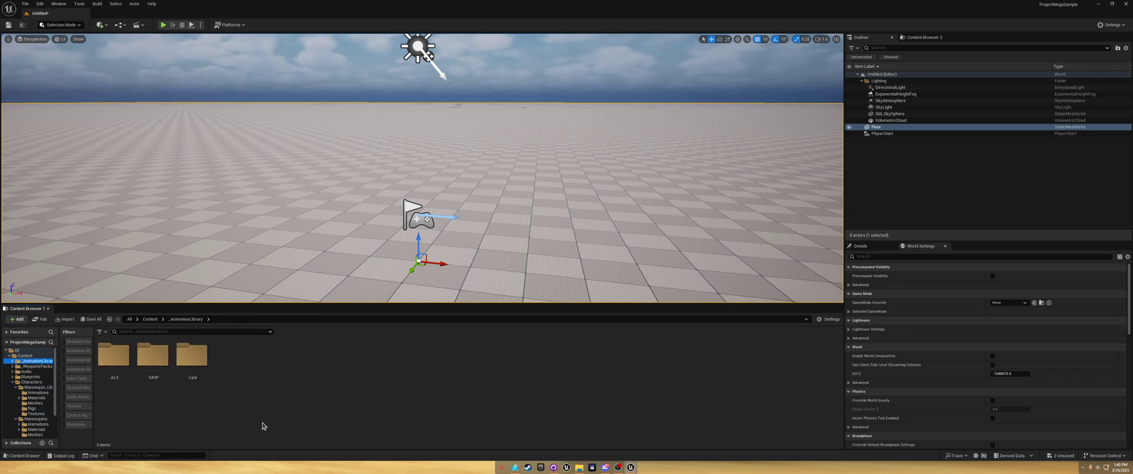
right_click(264, 384)
click(302, 151)
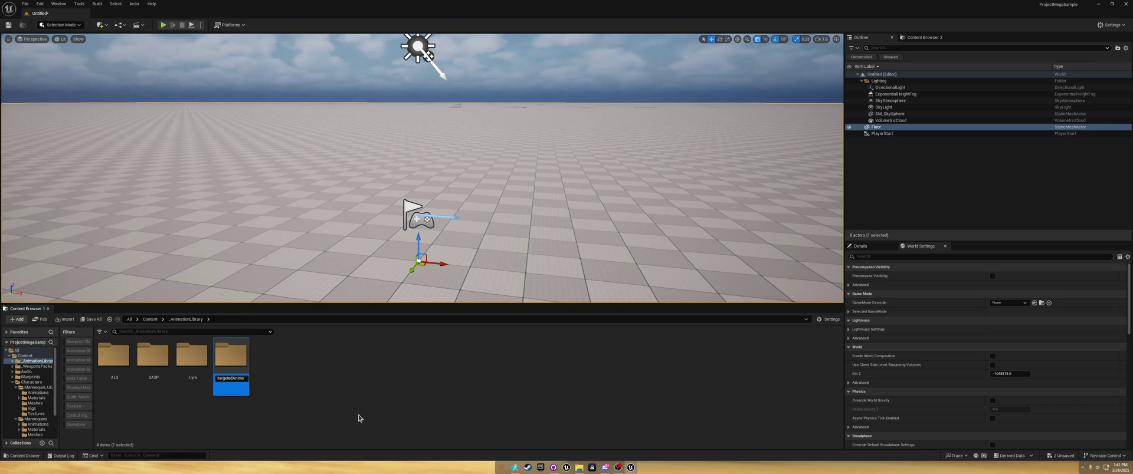
key(Return)
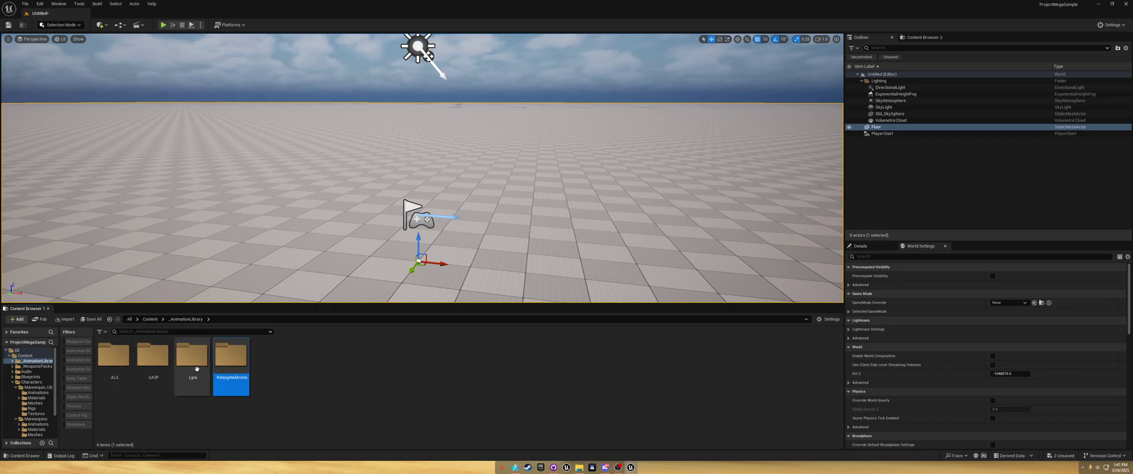
double_click(236, 363)
- Make three new folders named ALS, GASP and Lyra, then return to _AnimationLibrary
right_click(206, 402)
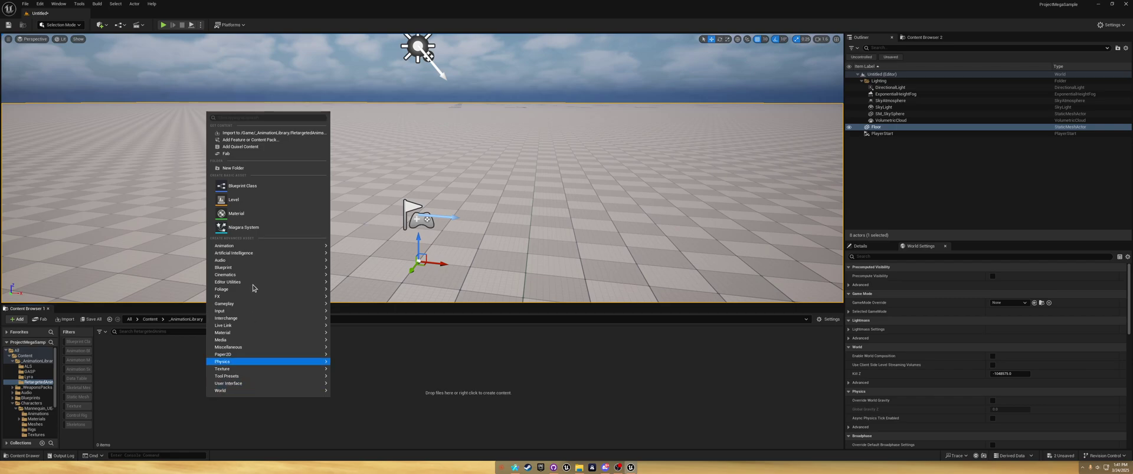
click(244, 170)
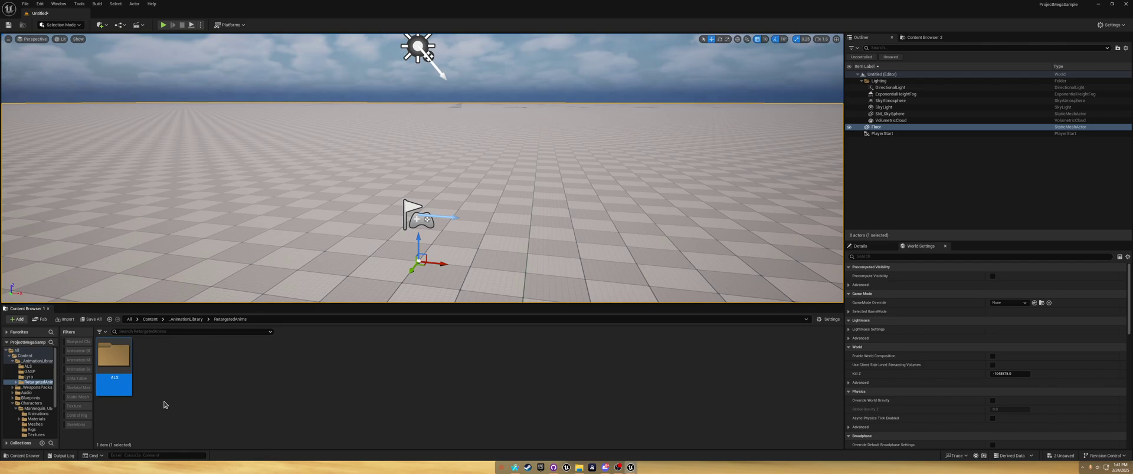
right_click(193, 386)
click(242, 163)
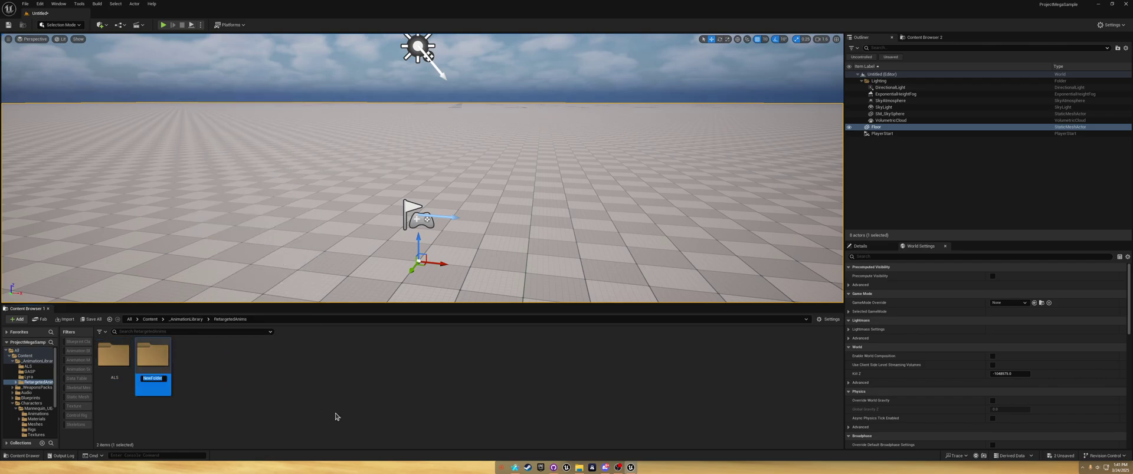
text(GASP)
right_click(216, 387)
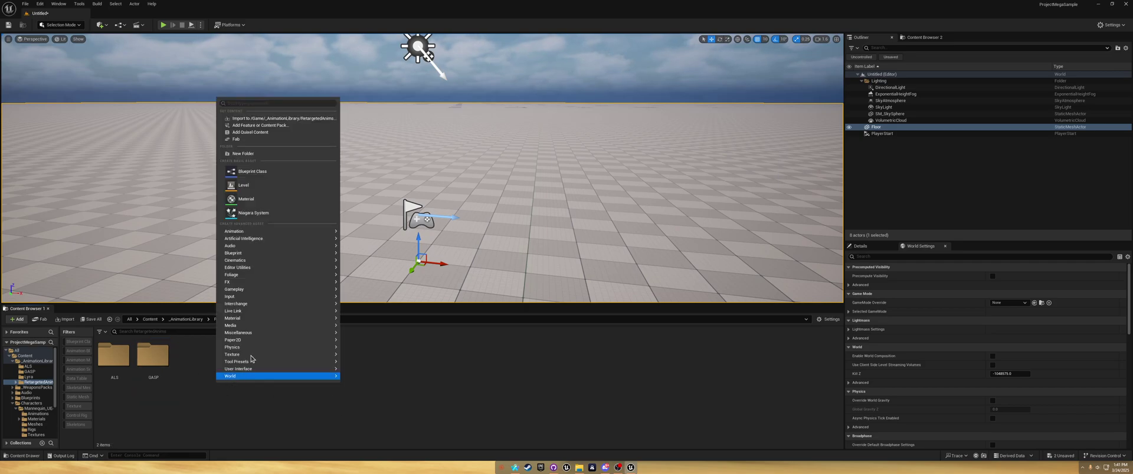
click(258, 161)
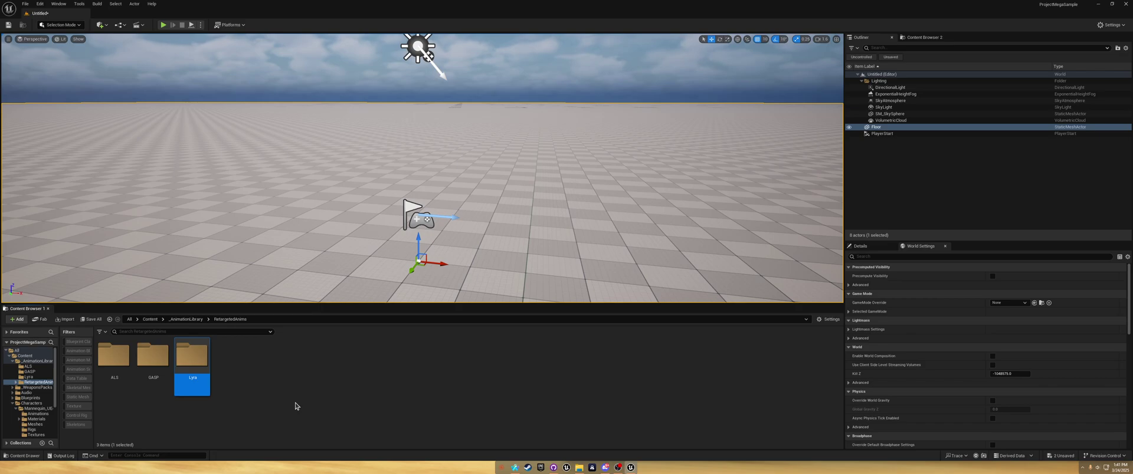
click(186, 319)
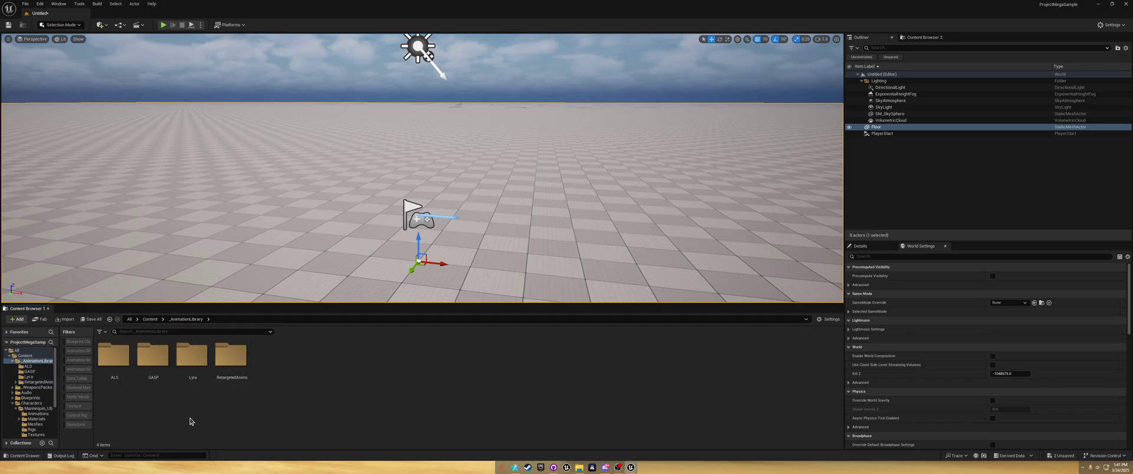
double_click(112, 357)
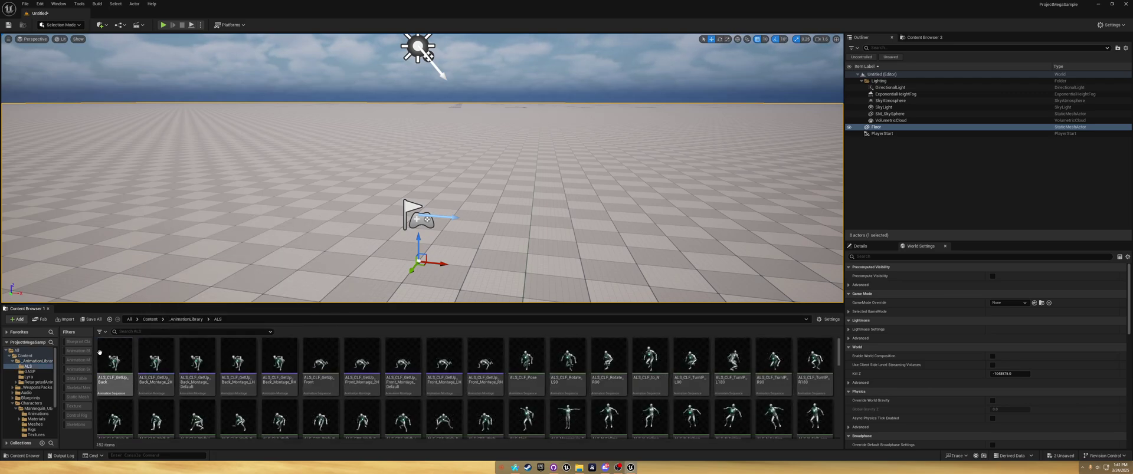
mouse_move(118, 361)
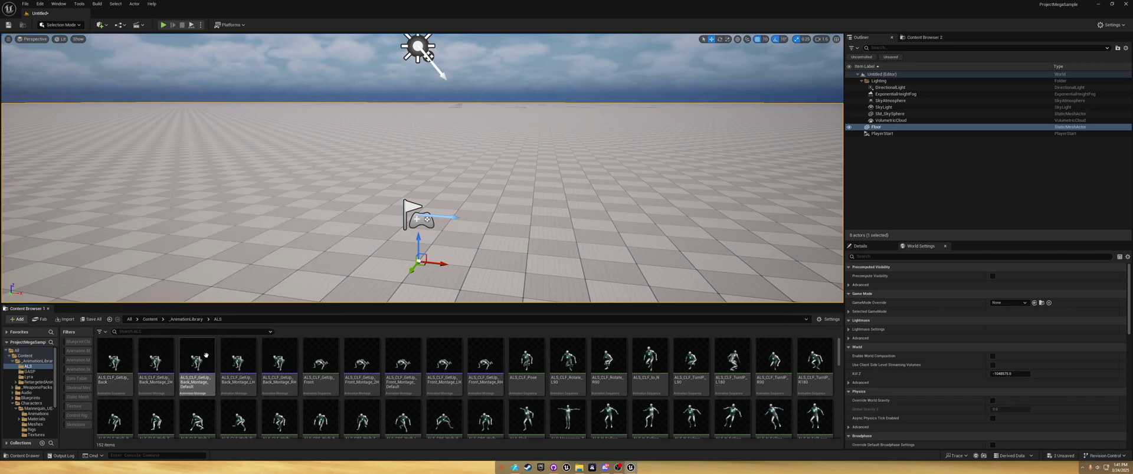
click(236, 320)
click(197, 319)
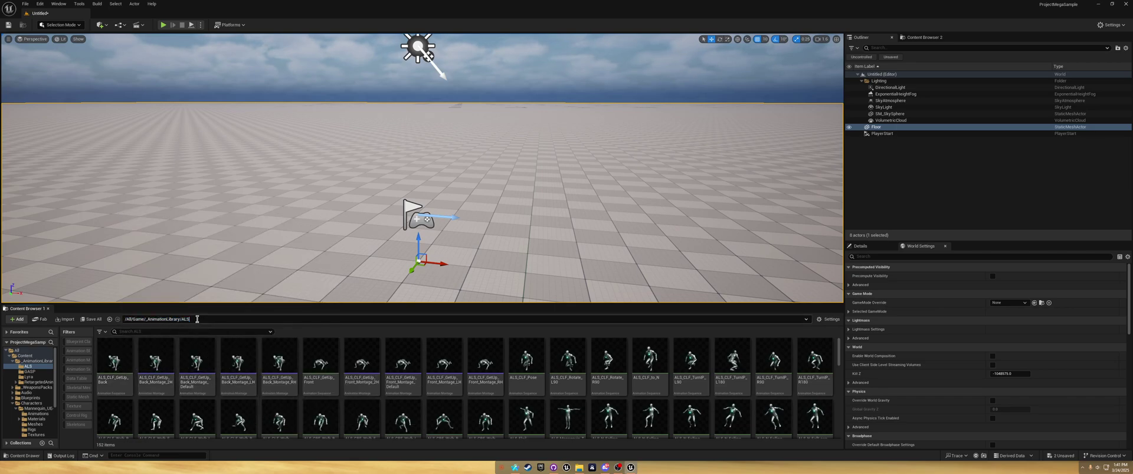
drag(146, 319, 207, 321)
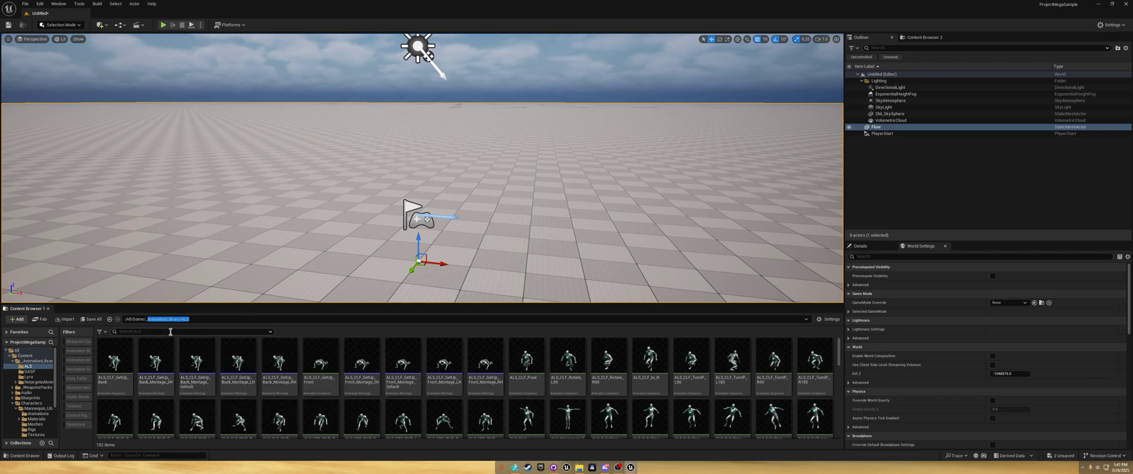
key(Escape)
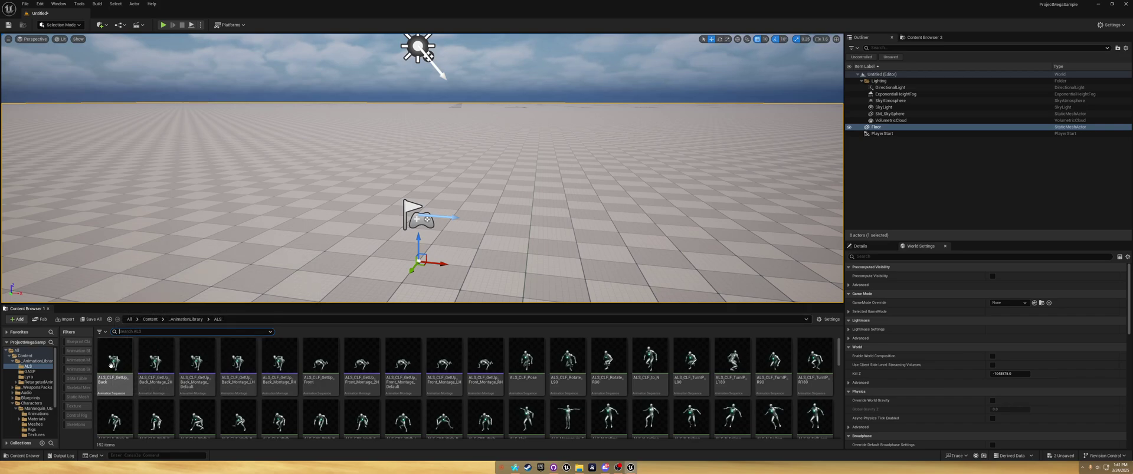
- Retarget from ALS_CLF_GetUp_Back to SK_Mannequin, with Auto Generate Retargeter unchecked
right_click(121, 366)
mouse_move(184, 132)
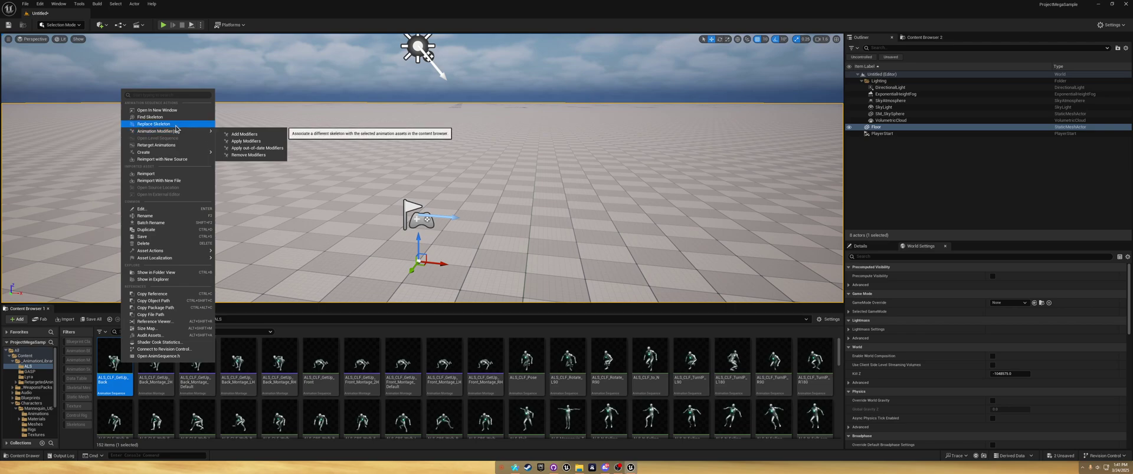
click(165, 145)
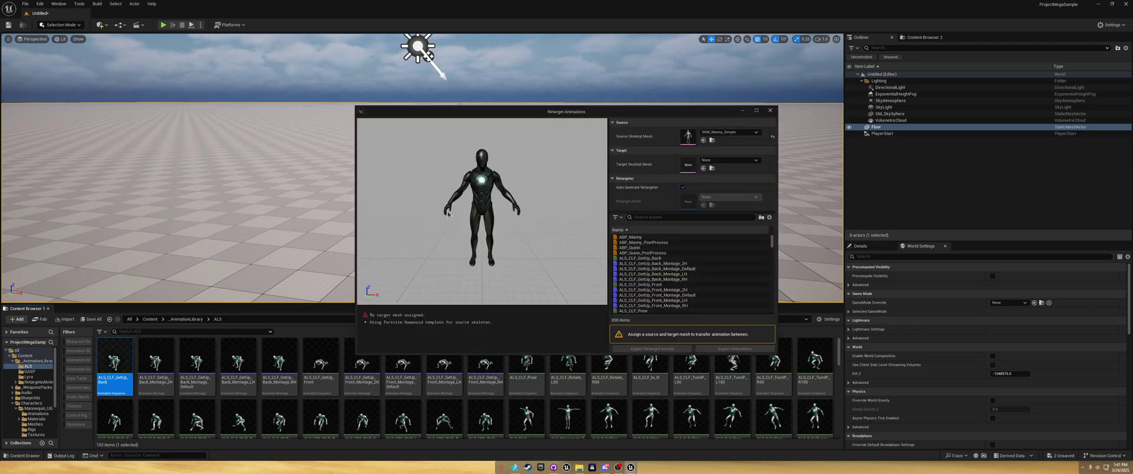
click(727, 160)
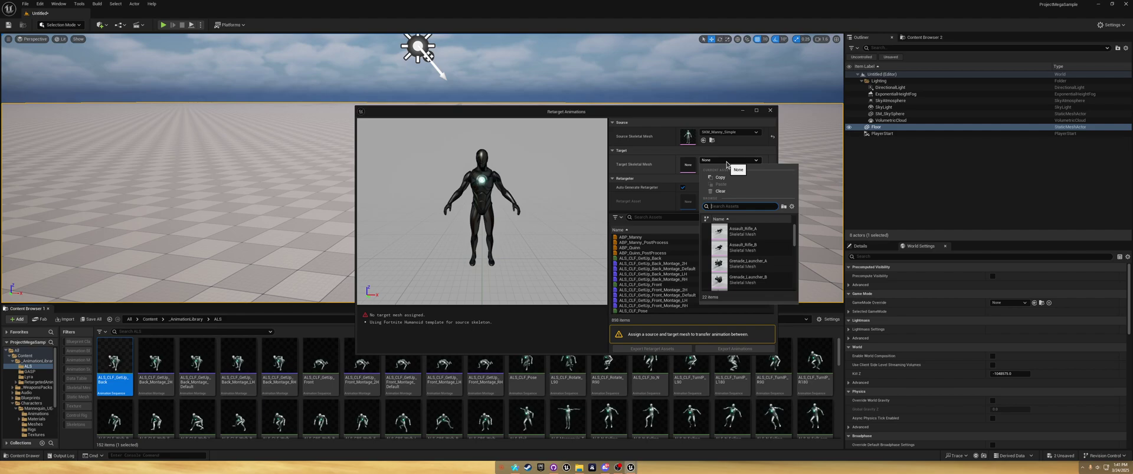
text(ue4)
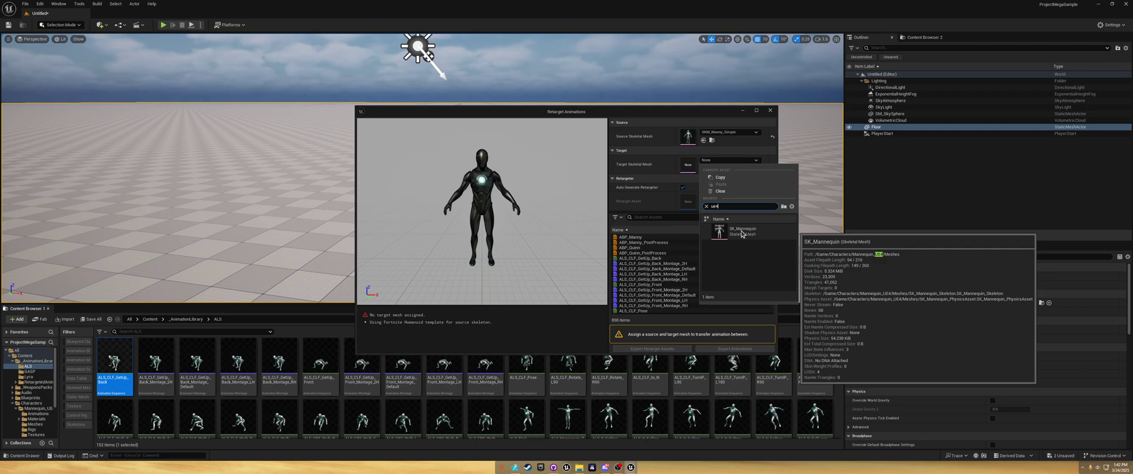
click(741, 234)
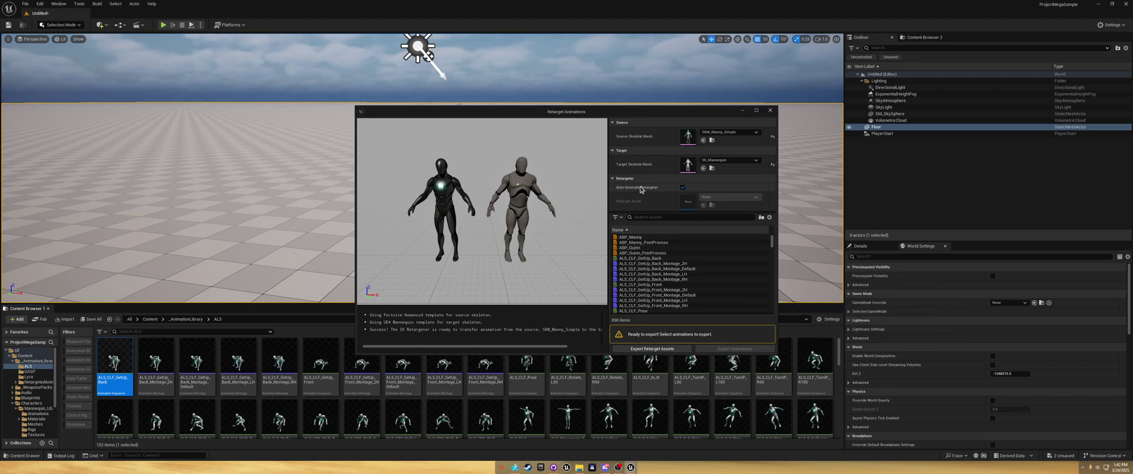
click(683, 187)
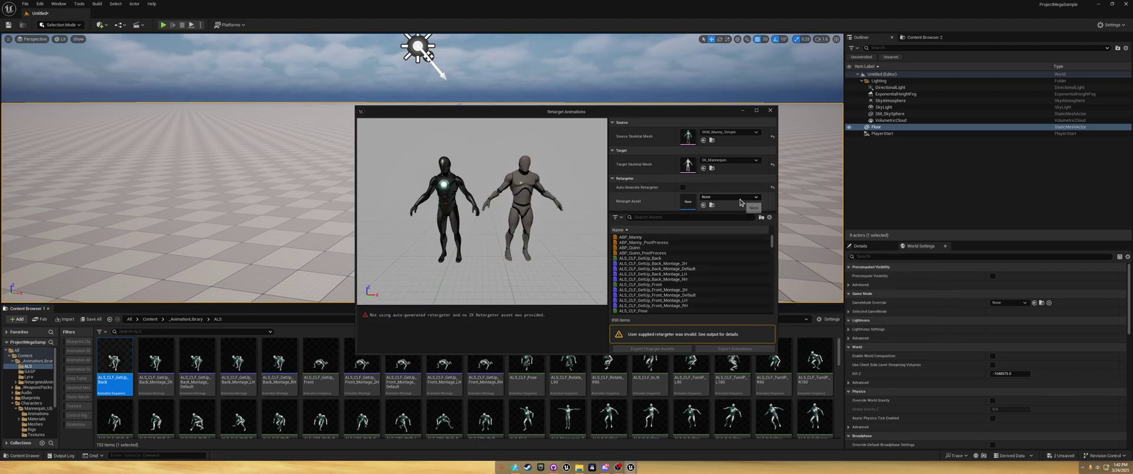
click(740, 201)
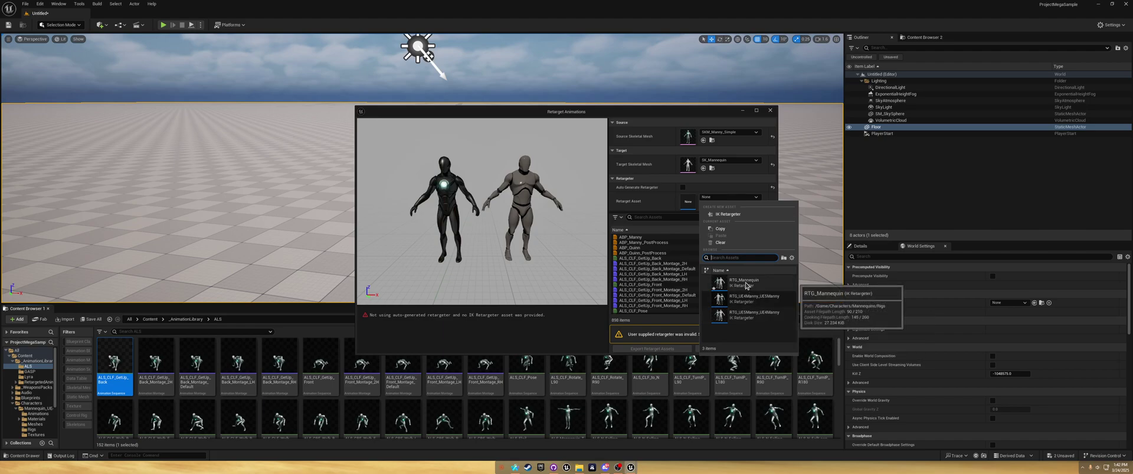
- Use RTG_UE5Manny_UE4Manny as the retarget asset and select all 152 ALS animations for export
click(749, 316)
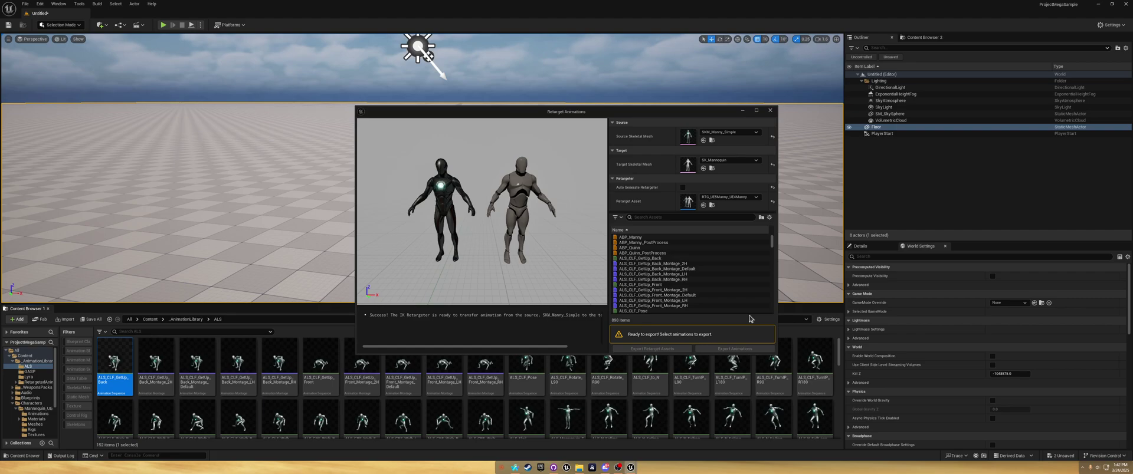
scroll(665, 298, down, 10)
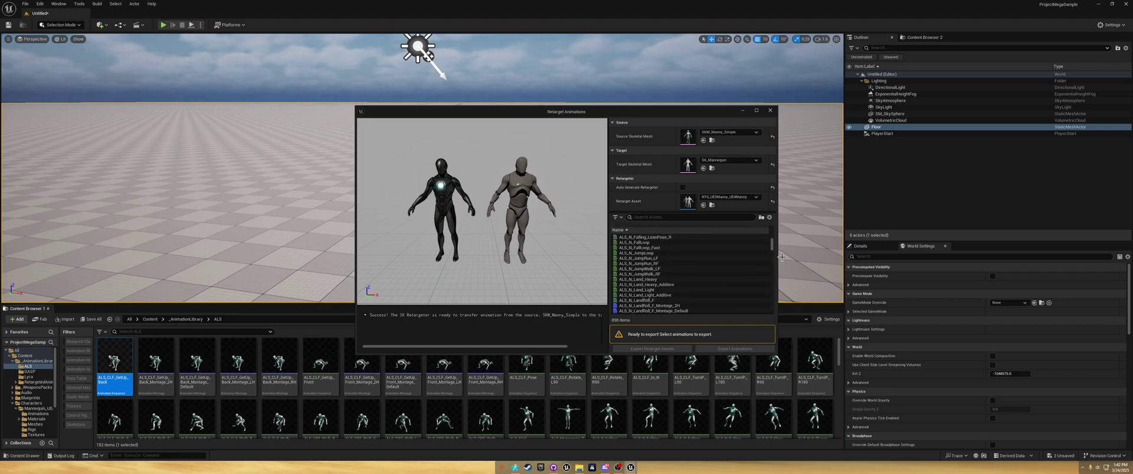
mouse_move(773, 248)
mouse_down()
mouse_move(777, 308)
mouse_move(773, 236)
mouse_up()
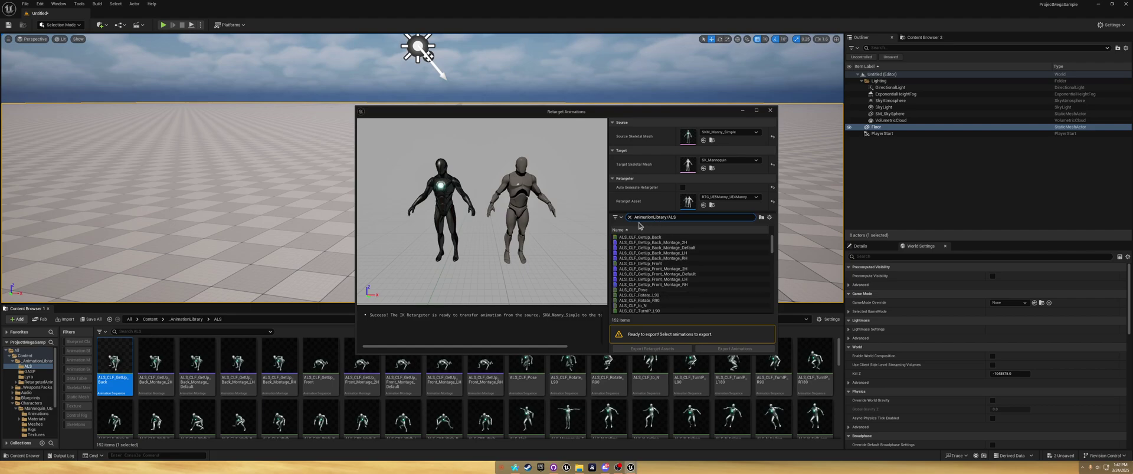
click(675, 238)
scroll(723, 295, down, 15)
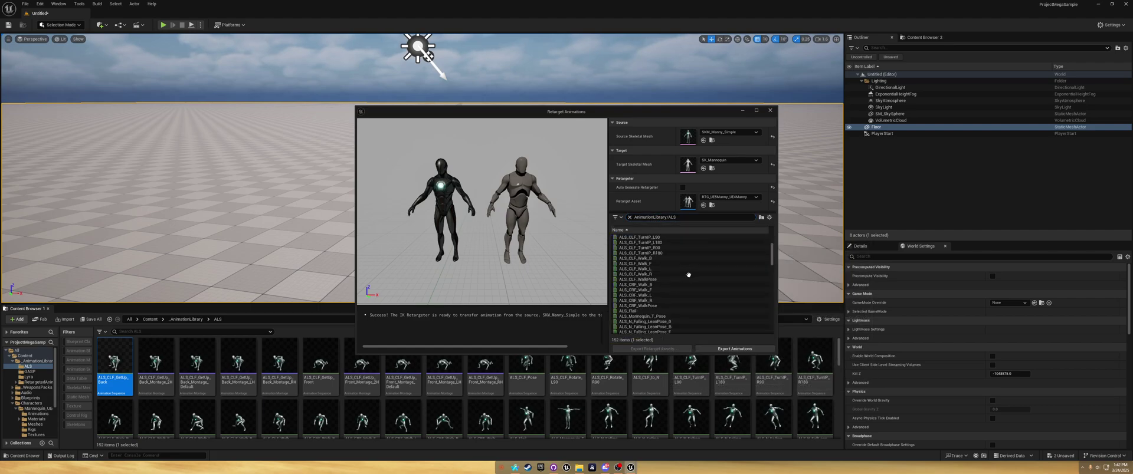
scroll(723, 296, down, 10)
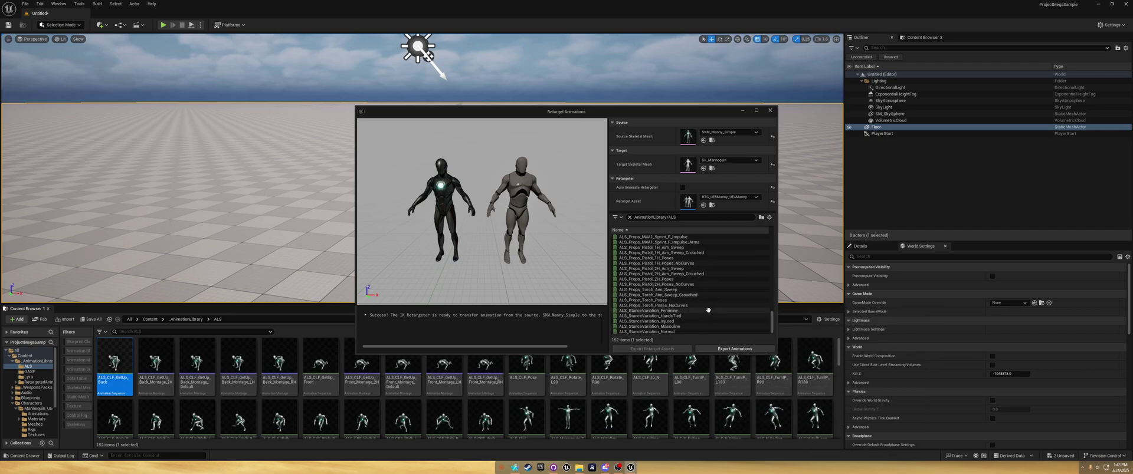
click(636, 273)
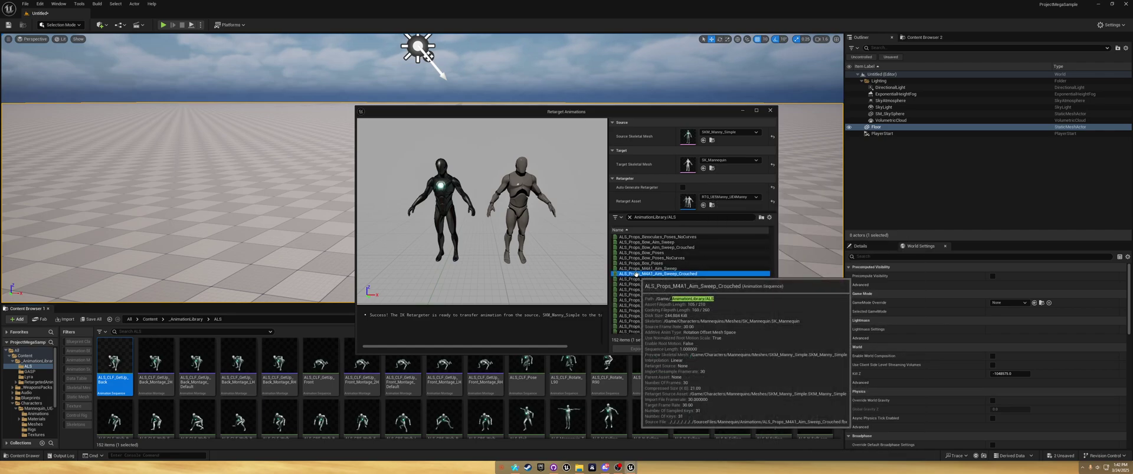
key(ctrl+a)
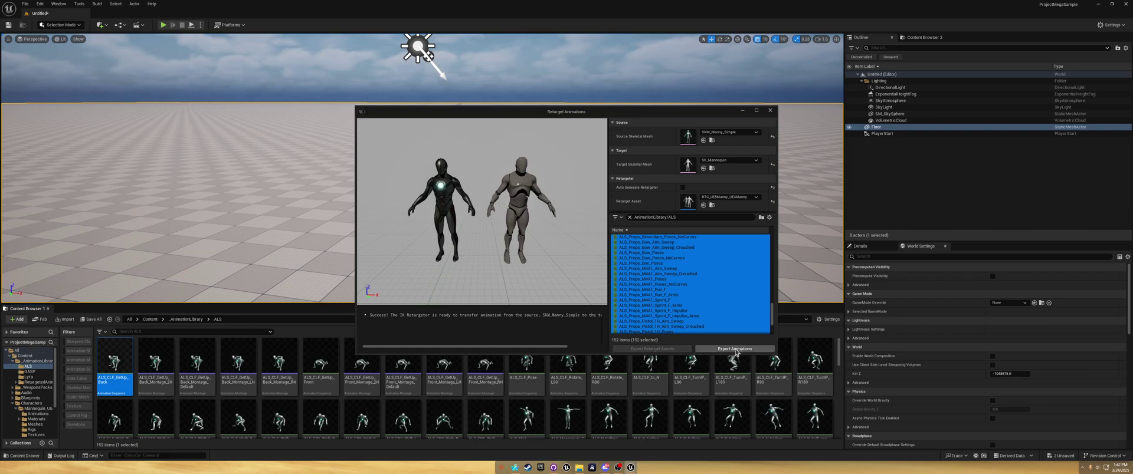
click(735, 349)
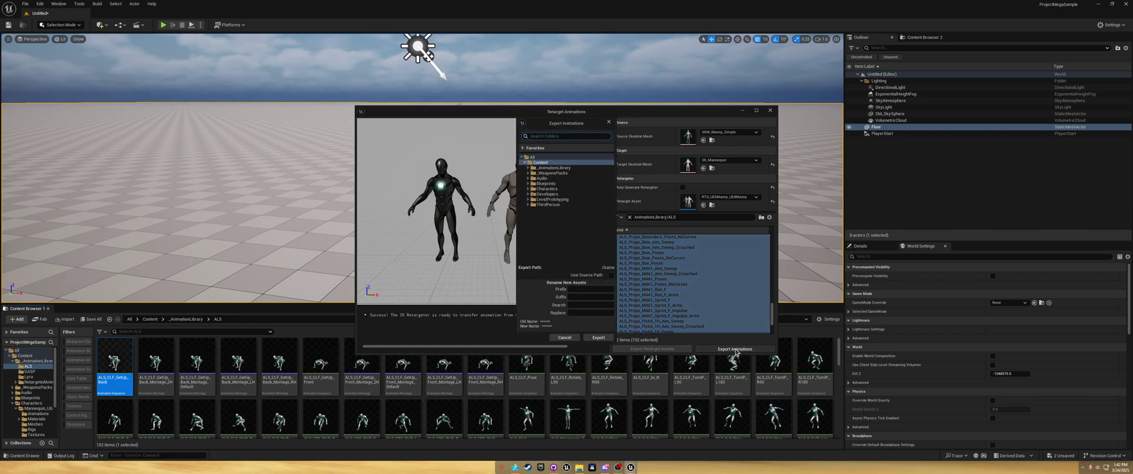
- Export to _AnimationLibrary/RetargetedAnims/ALS with suffix _UE4, overwriting existing files
click(528, 168)
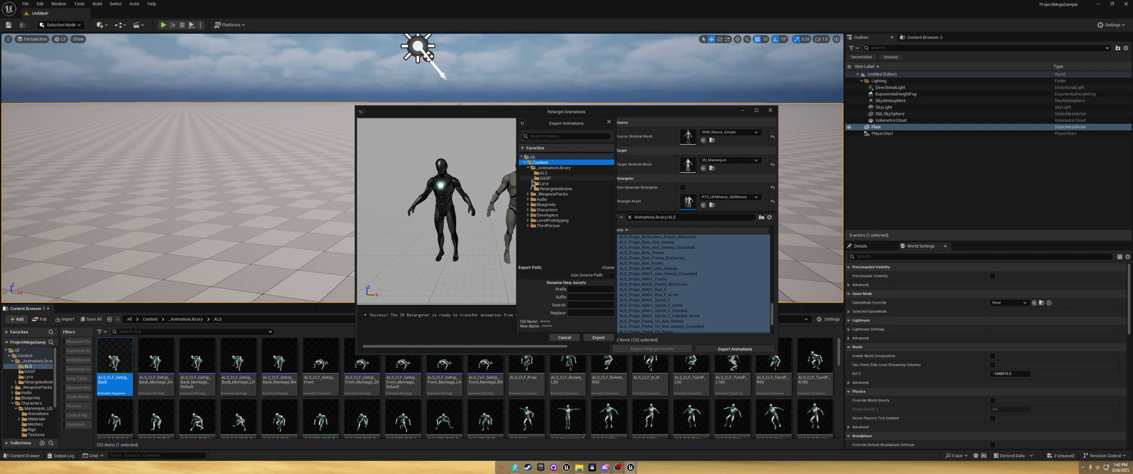
click(533, 190)
click(546, 195)
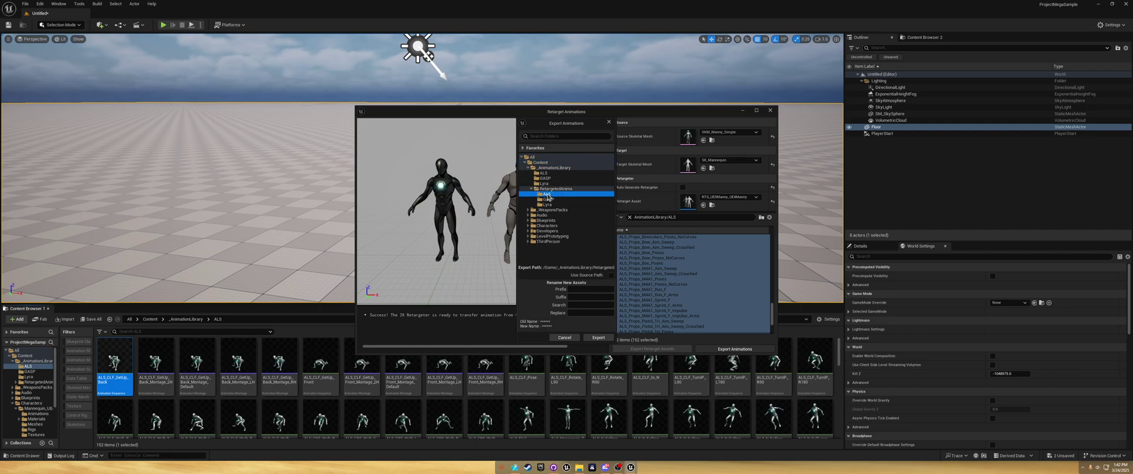
click(581, 297)
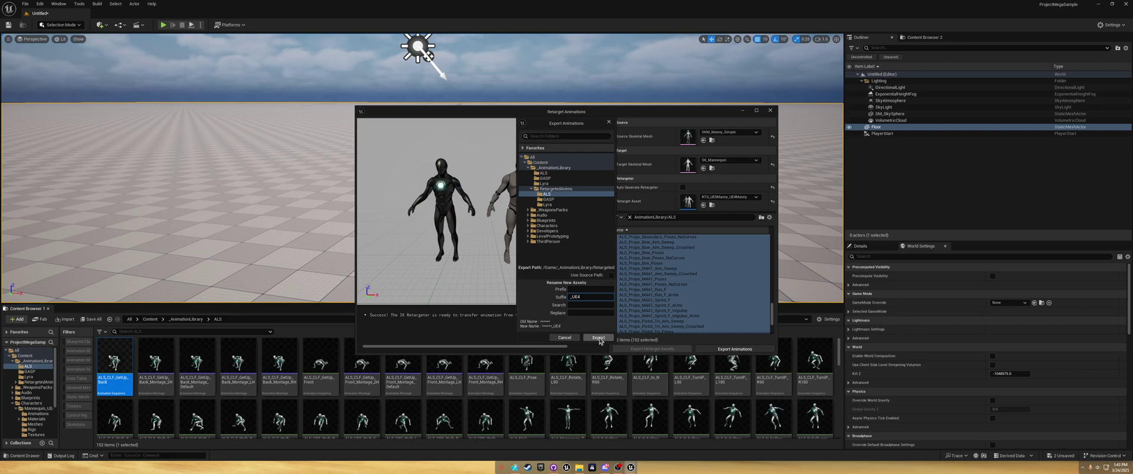
click(598, 339)
click(559, 217)
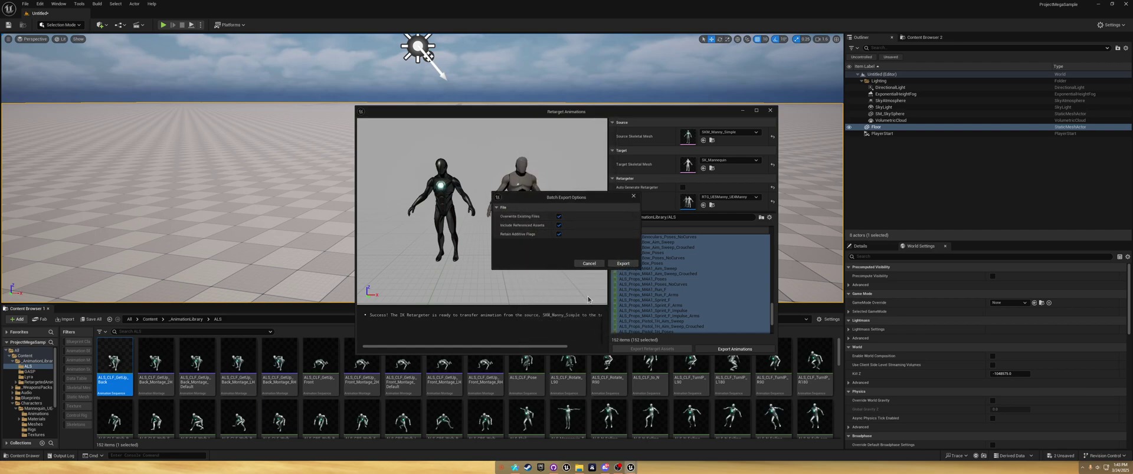
click(622, 264)
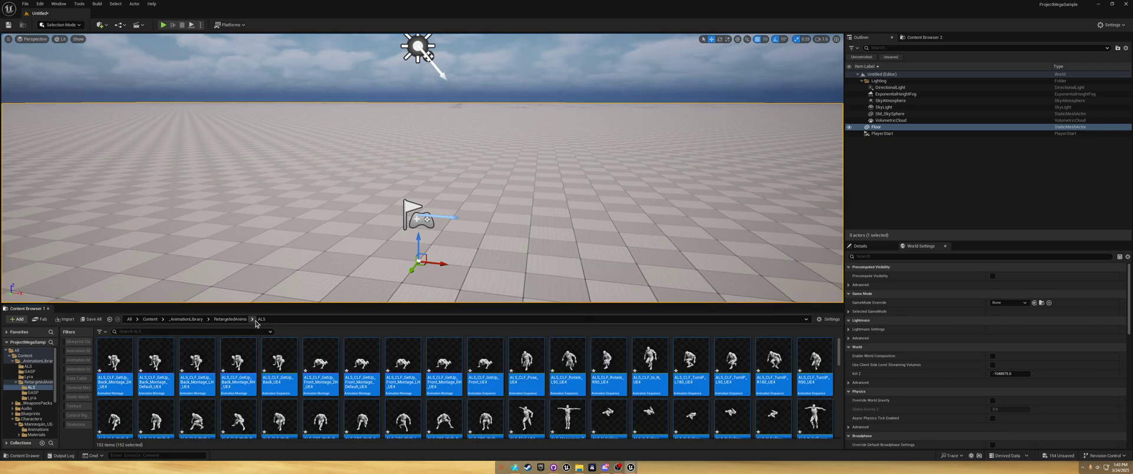
- Start saving the level with Ctrl+S, then cancel the Save Level As dialog
scroll(403, 384, down, 5)
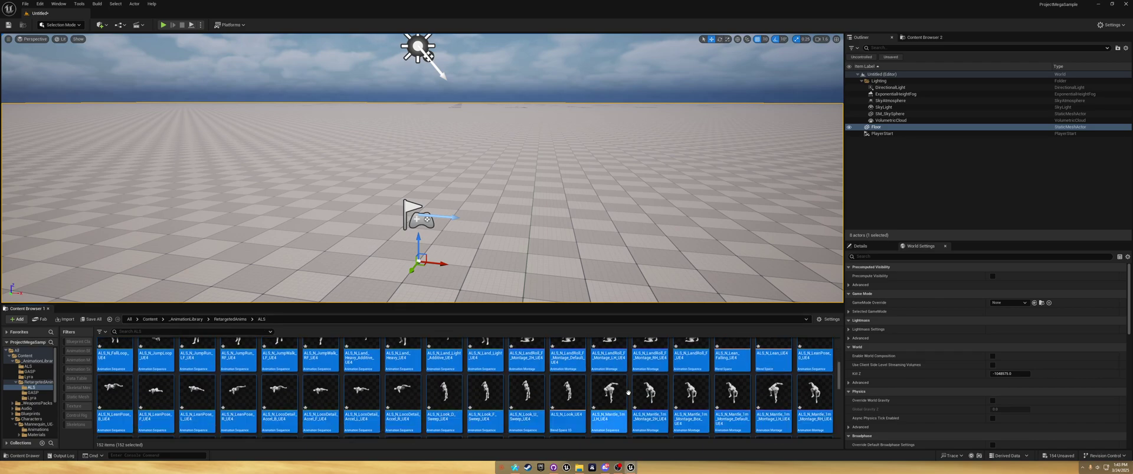
scroll(637, 401, down, 3)
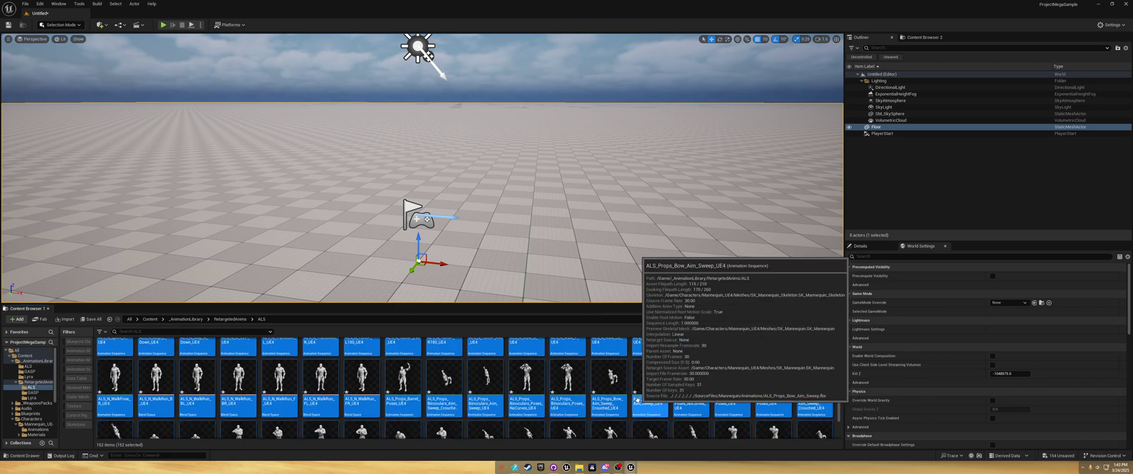
key(ctrl+s)
click(739, 334)
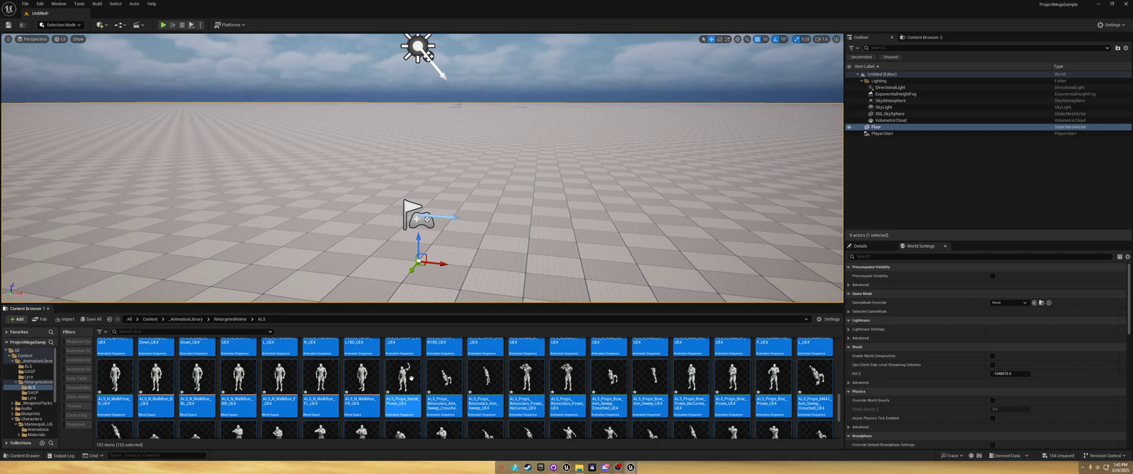
- Save the selected retargeted _UE4 ALS animations from the Content Browser context menu
drag(411, 378, 511, 200)
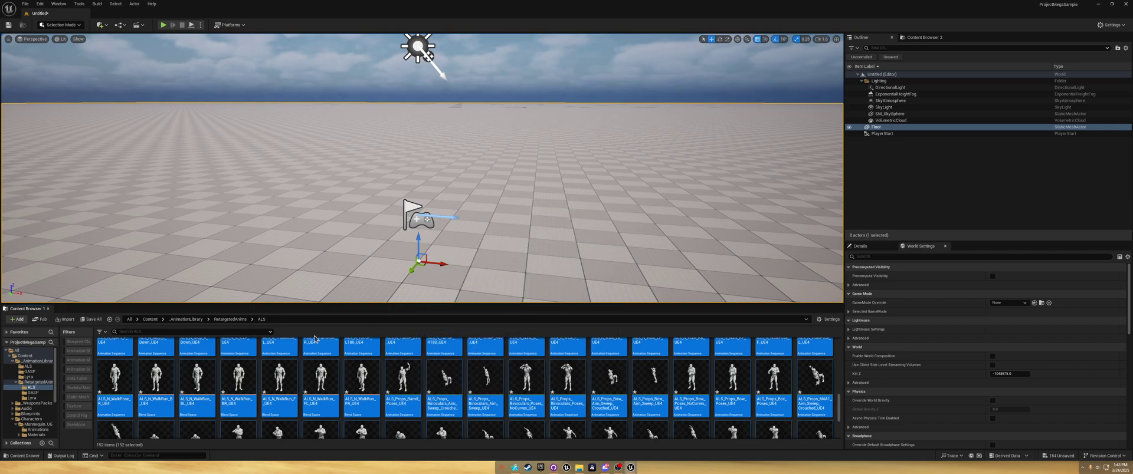
right_click(246, 379)
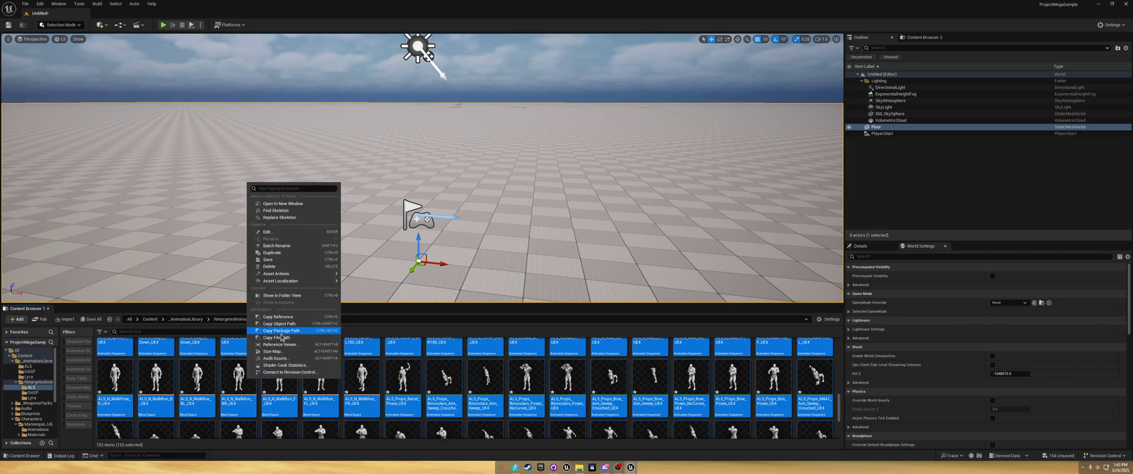
click(279, 260)
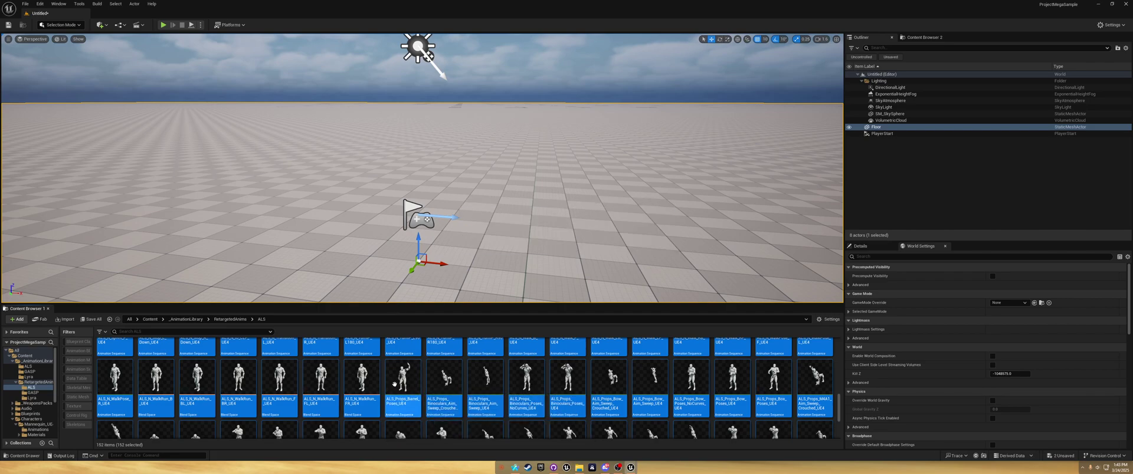
drag(392, 384, 489, 234)
key(Escape)
scroll(440, 401, up, 3)
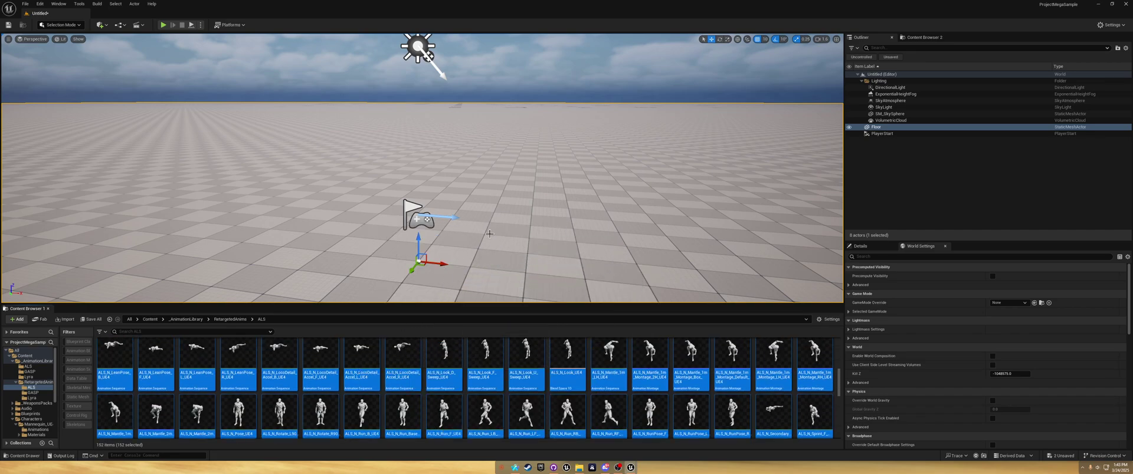
- Save the untitled level as NewMap in the project's Content folder
click(7, 26)
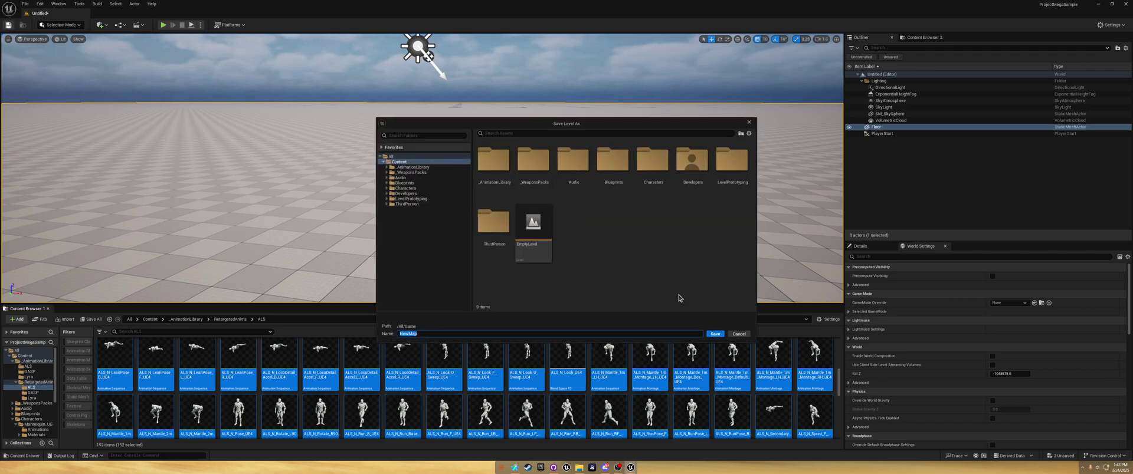
click(714, 336)
mouse_move(486, 378)
mouse_down()
mouse_move(525, 231)
mouse_move(543, 350)
mouse_move(485, 364)
mouse_up()
scroll(512, 407, up, 3)
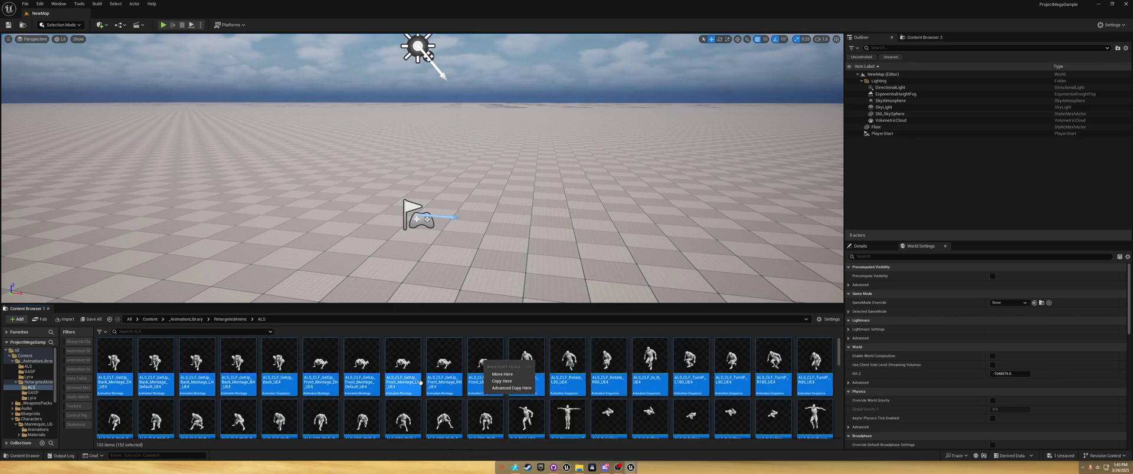
- Place ALS_CLF_Pose_UE4 in the level, play-test it up close, then delete it
click(403, 378)
click(531, 388)
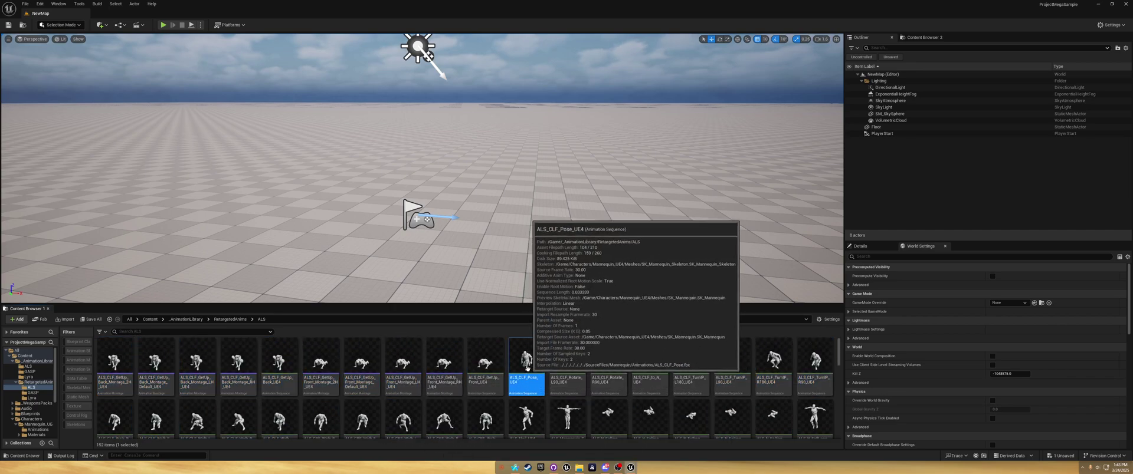
drag(524, 387, 529, 187)
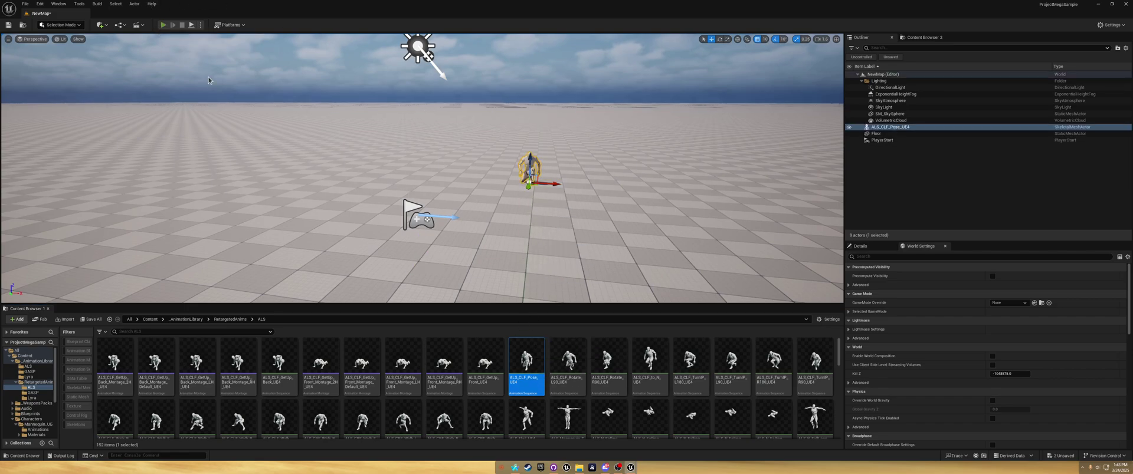
key(alt+p)
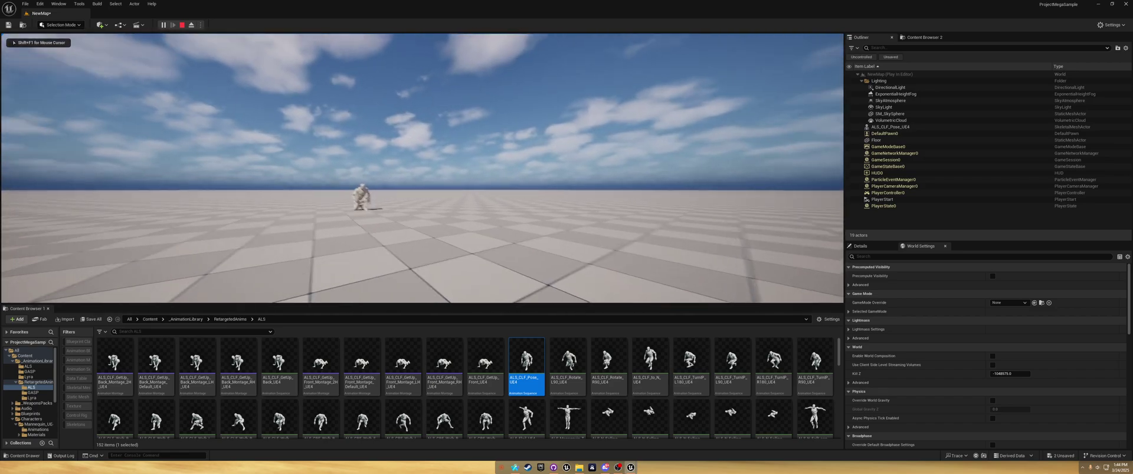
key(w)
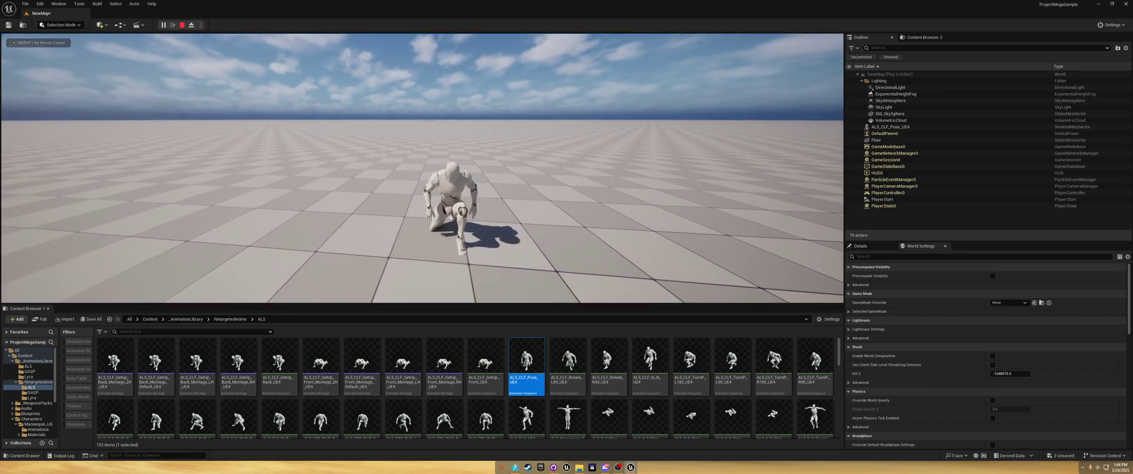
key(w)
key(s)
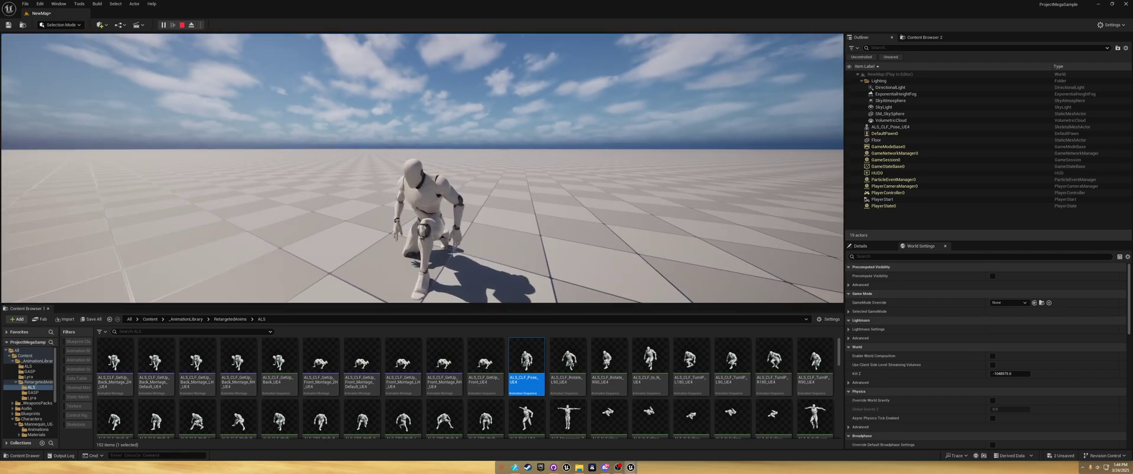
key(Escape)
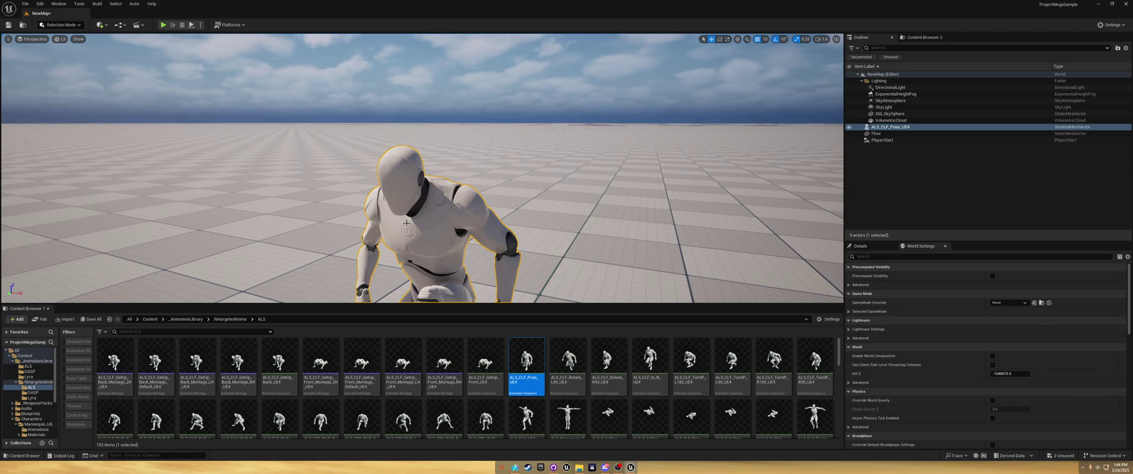
key(Delete)
- Place and play-preview ALS_Flail_UE4, delete it, and return to RetargetedAnims
scroll(525, 378, down, 1)
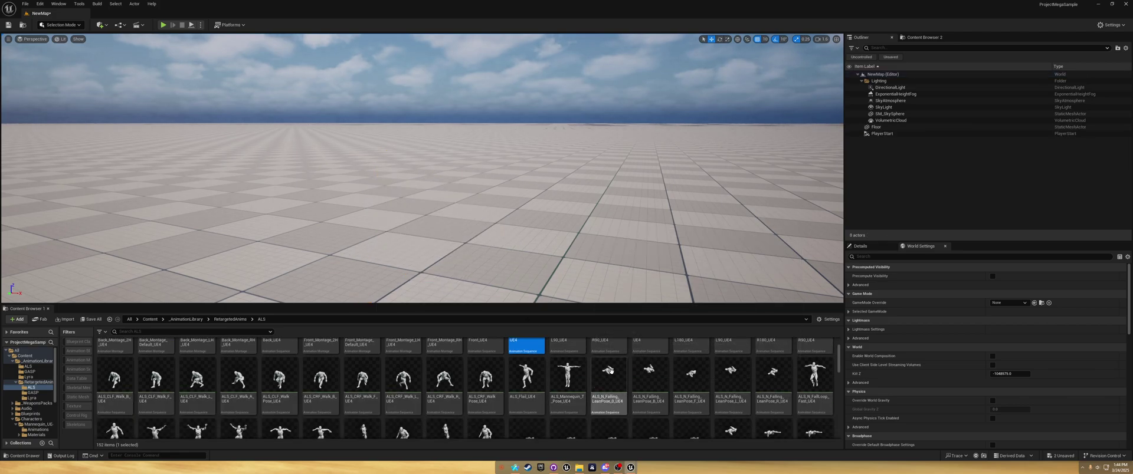
drag(530, 379, 511, 249)
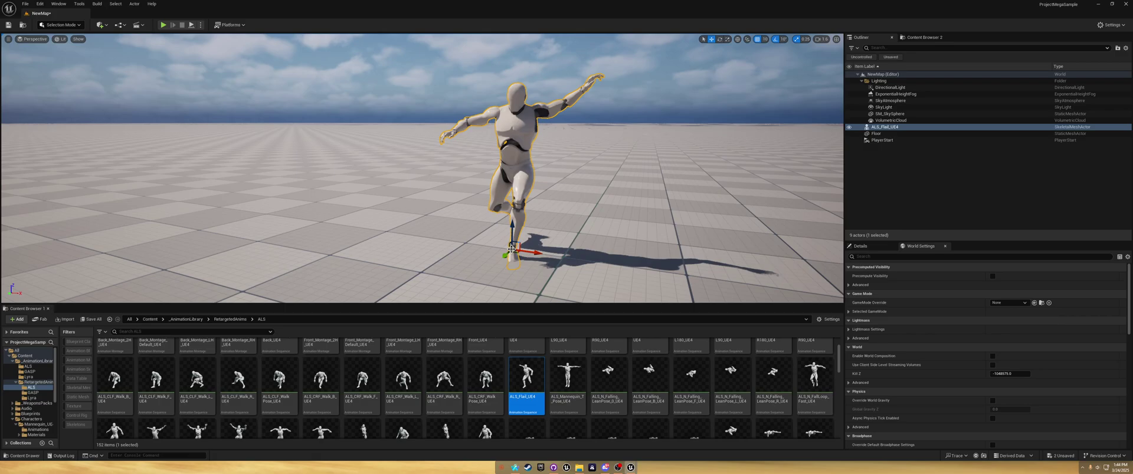
click(163, 24)
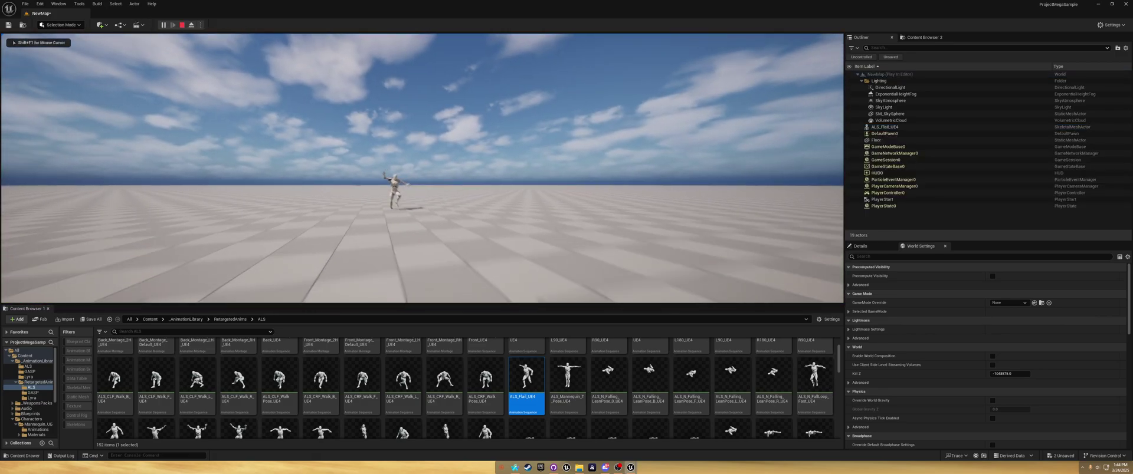
key(w)
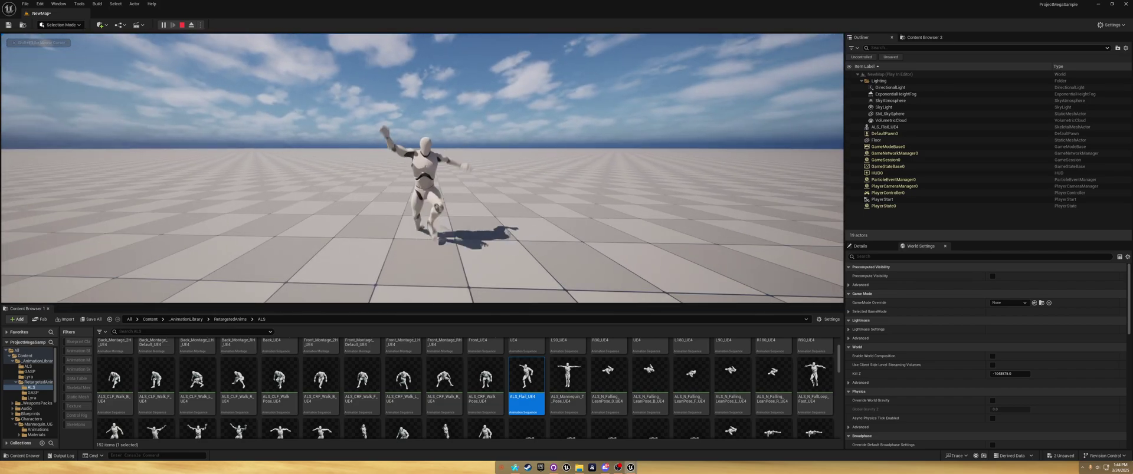
key(Escape)
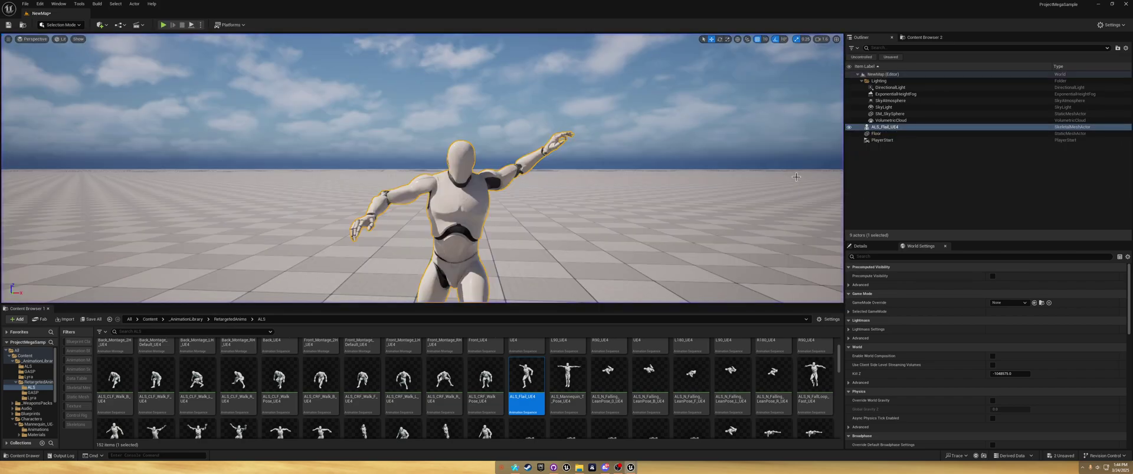
key(Delete)
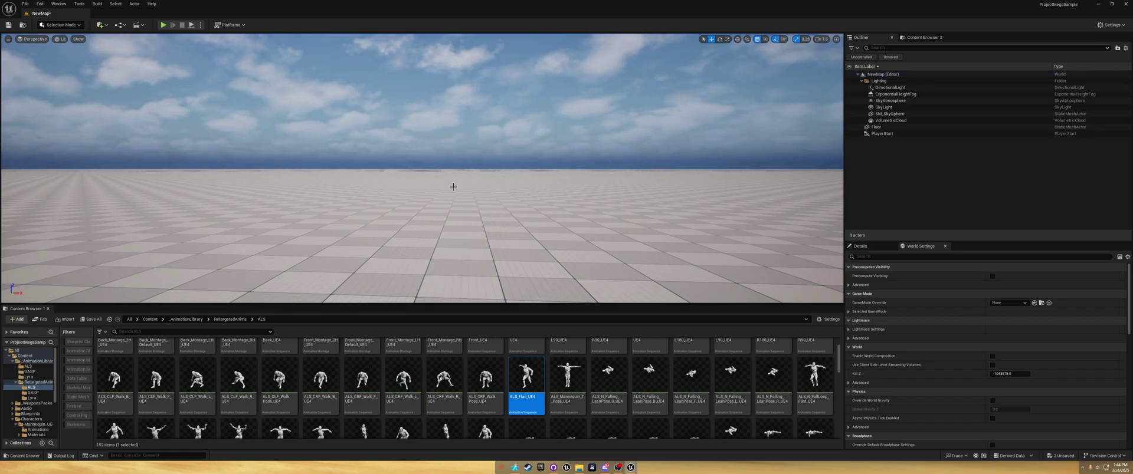
click(231, 319)
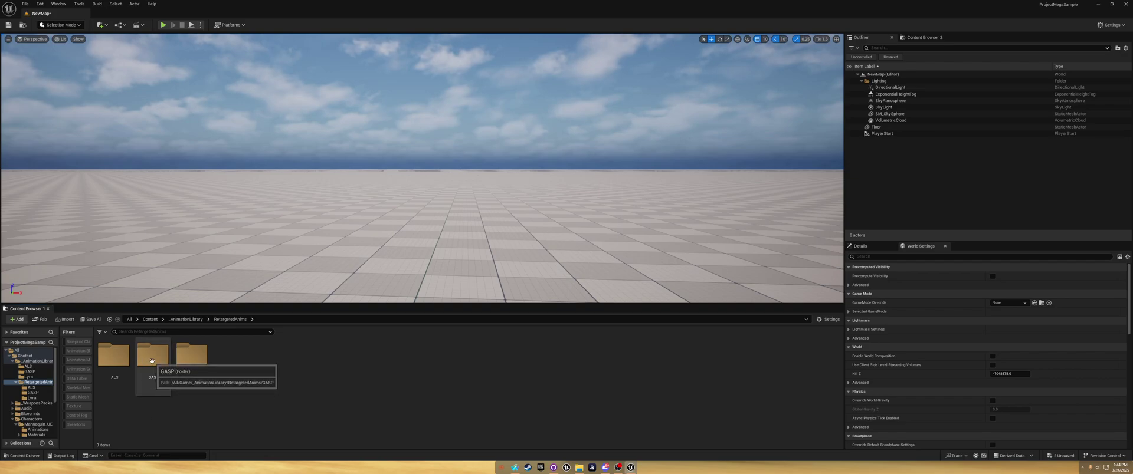
- Open Retarget Animations on an animation in the source _AnimationLibrary/GASP folder
double_click(152, 378)
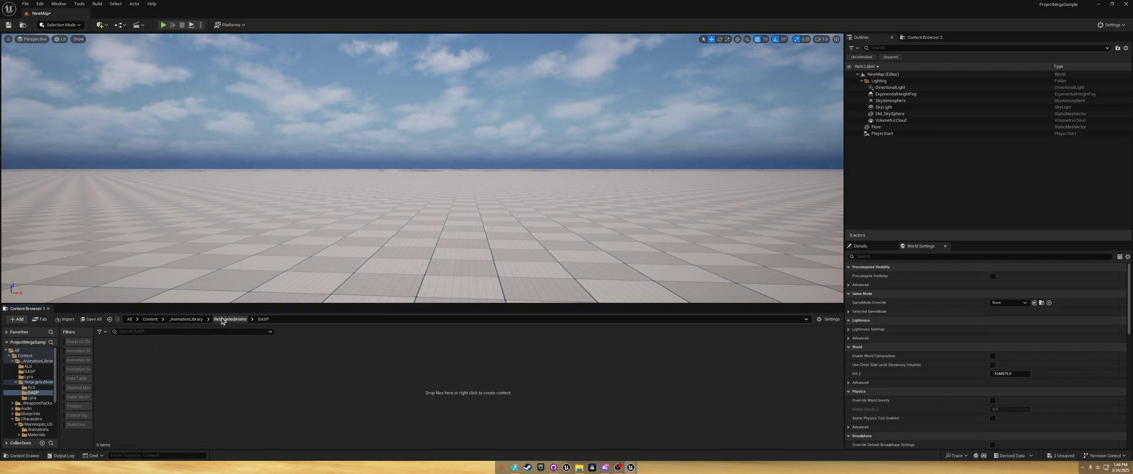
click(186, 319)
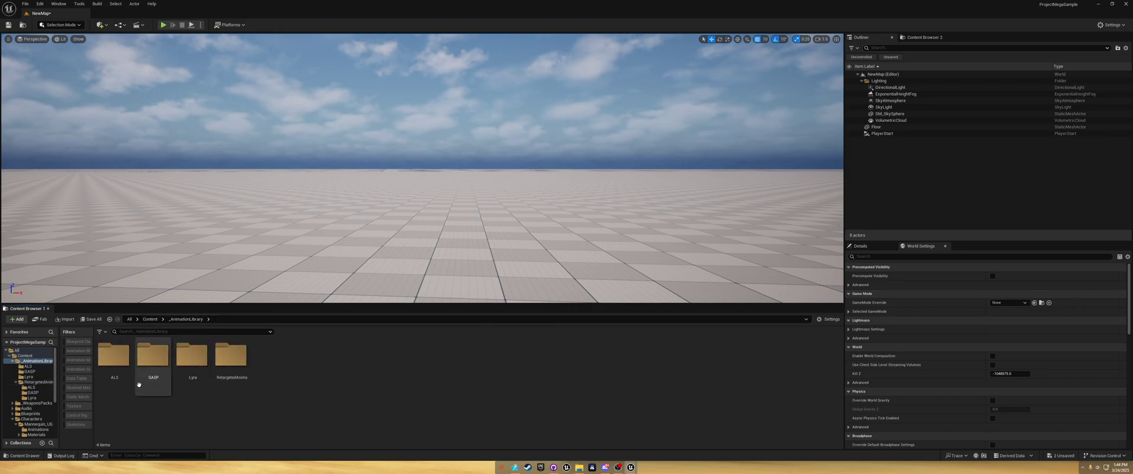
click(152, 362)
double_click(151, 362)
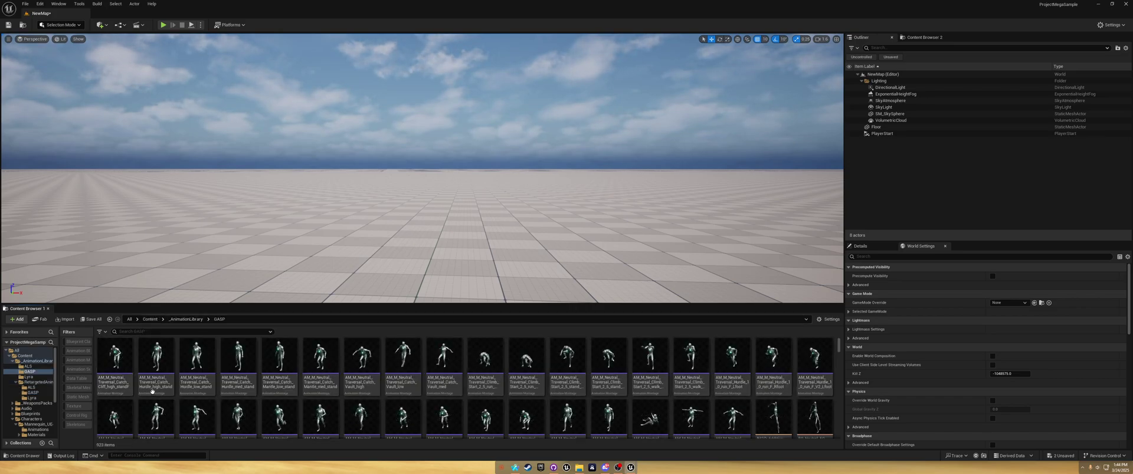
click(117, 365)
right_click(119, 362)
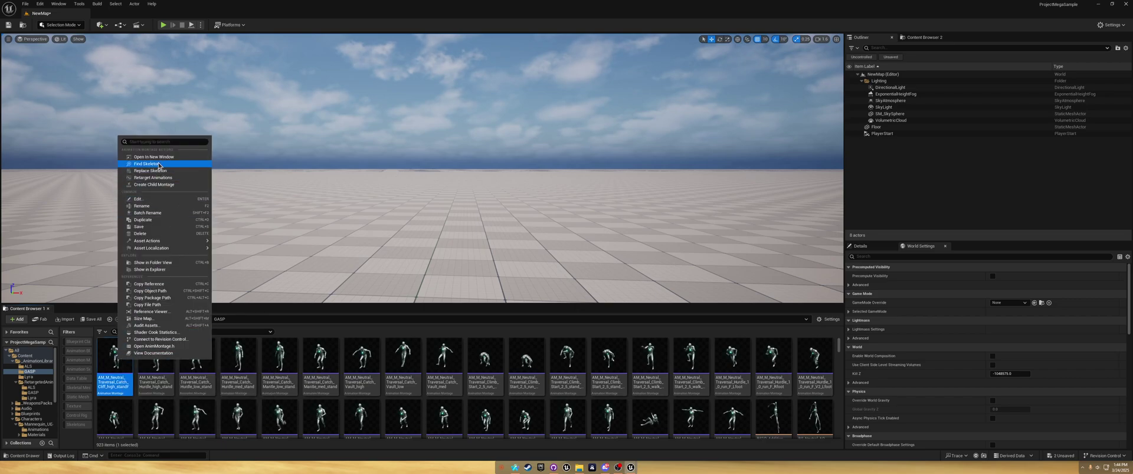
click(354, 206)
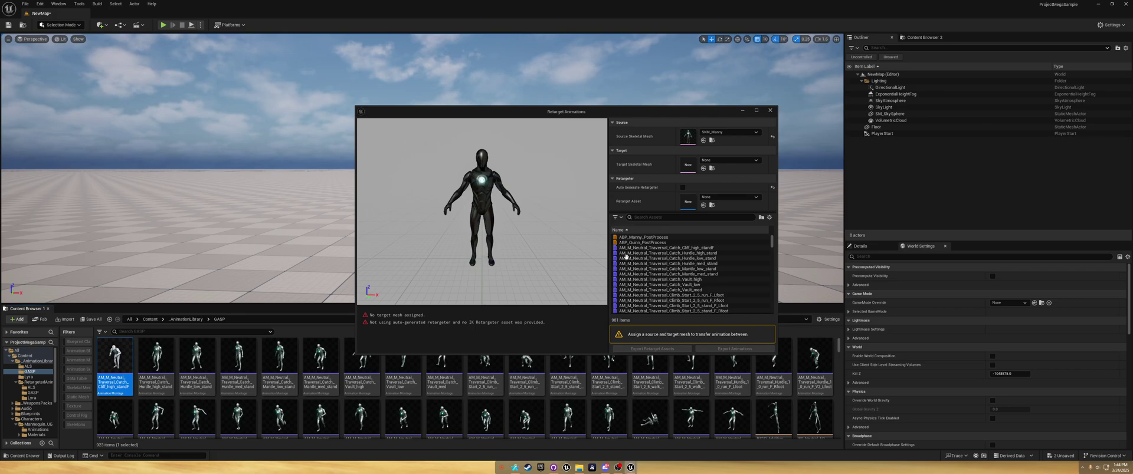
- Filter the retarget animation list by the _AnimationLibrary/GASP folder path
click(238, 320)
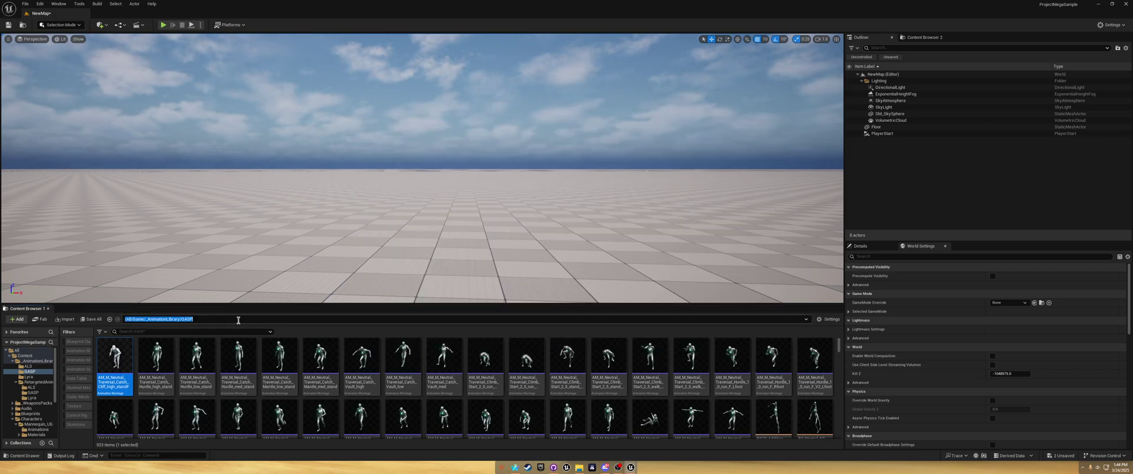
drag(205, 320, 154, 320)
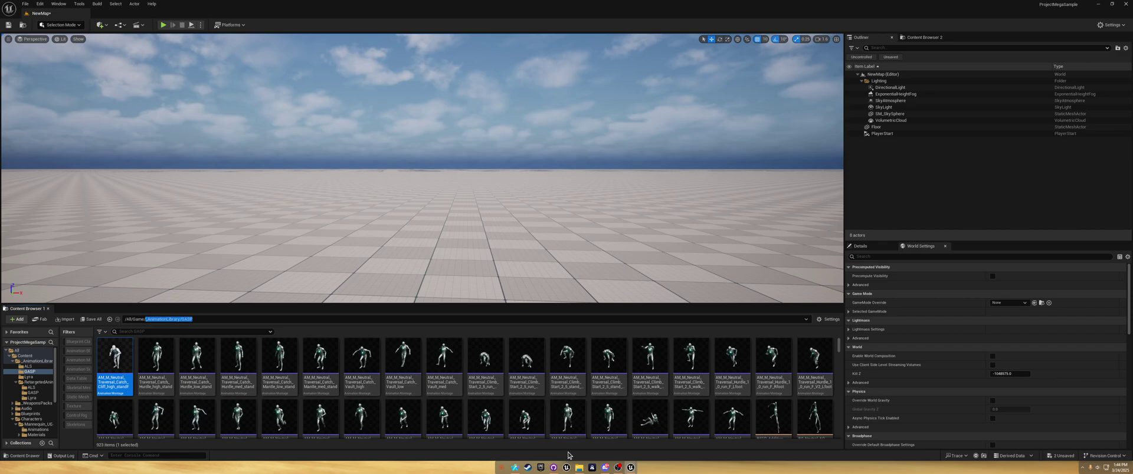
mouse_move(630, 468)
click(655, 434)
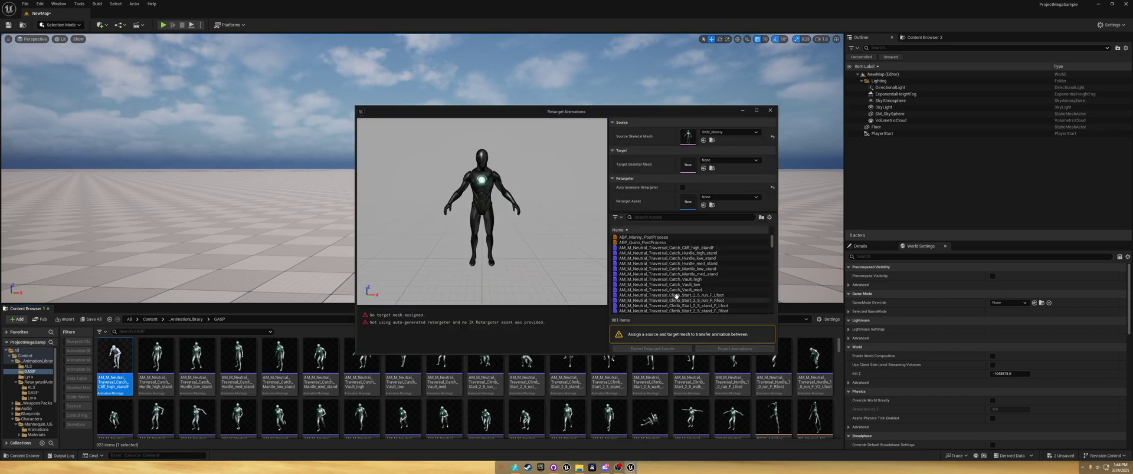
click(677, 216)
text(_AnimationLibrary/GASP)
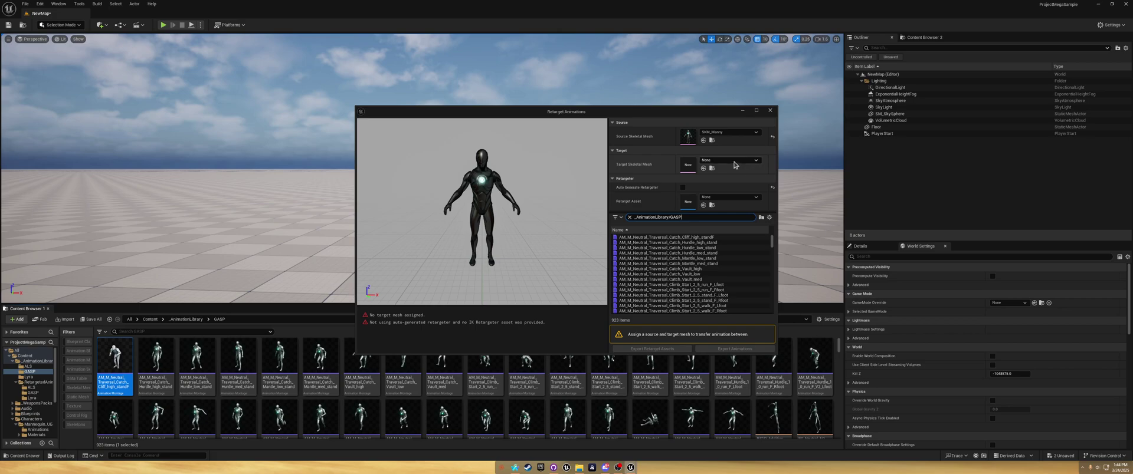
- Set target mesh SK_Mannequin and retargeter RTG_UE5Manny_UE4Manny
click(733, 161)
text(ue4)
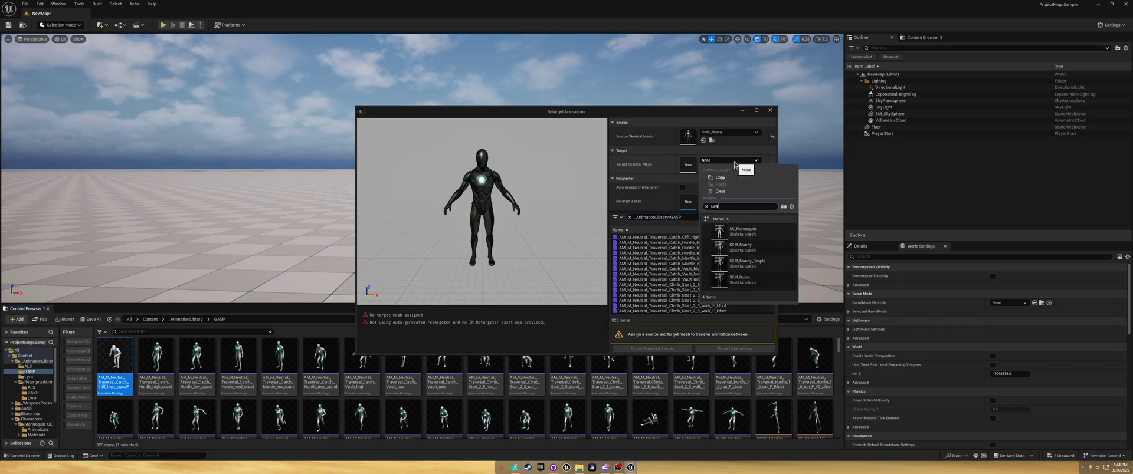
key(BackSpace)
key(BackSpace)
key(BackSpace)
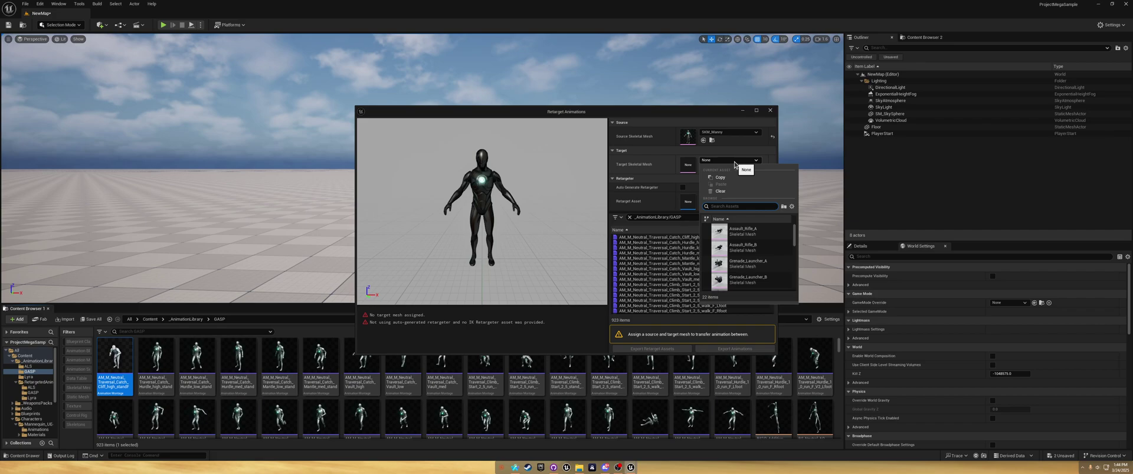
text(mann)
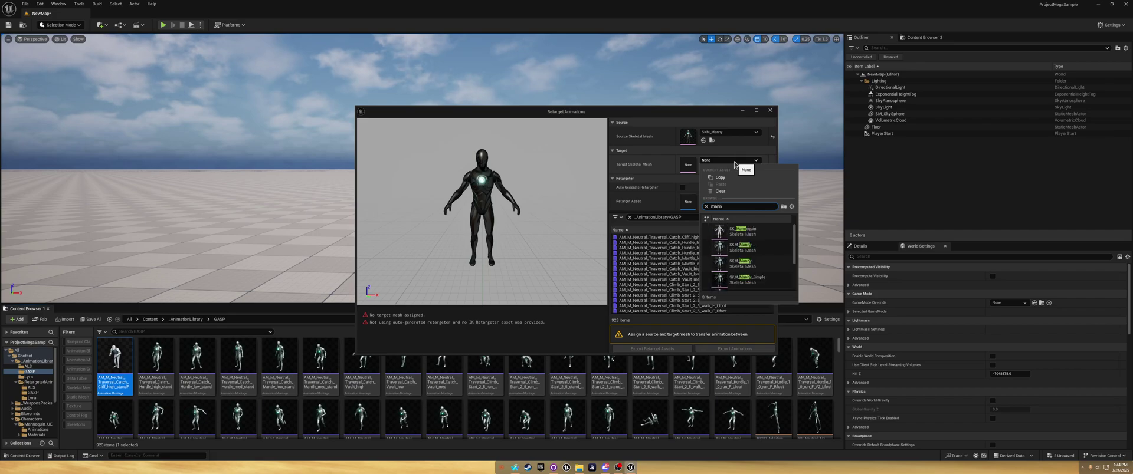
click(744, 232)
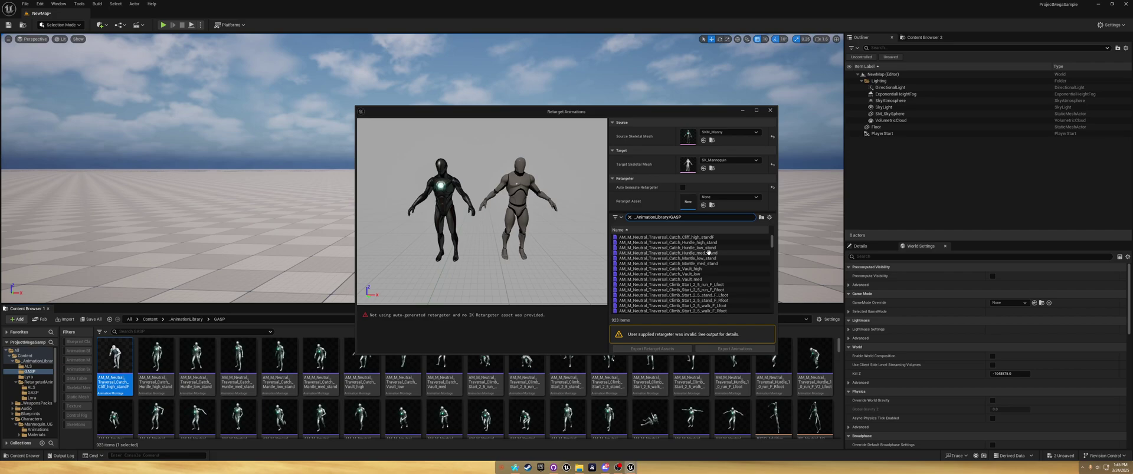
click(717, 198)
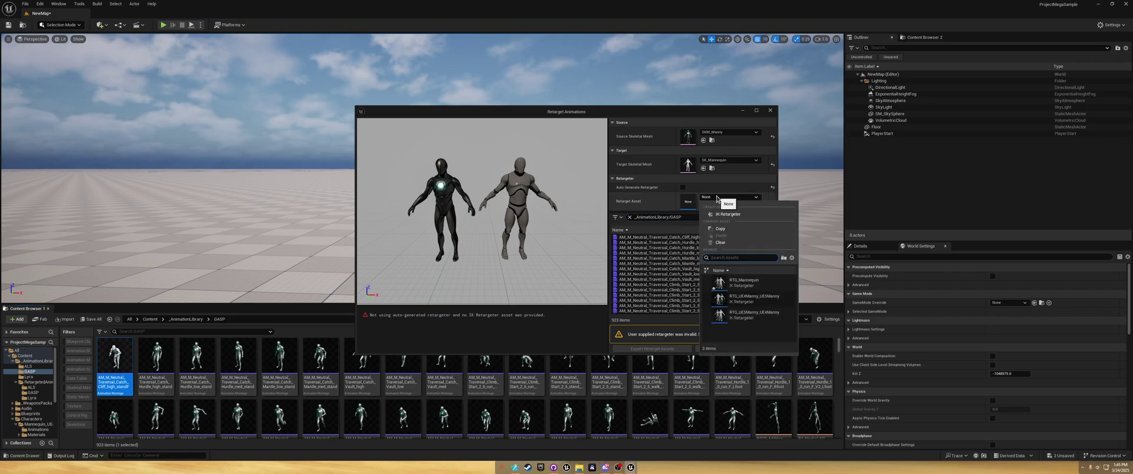
click(749, 318)
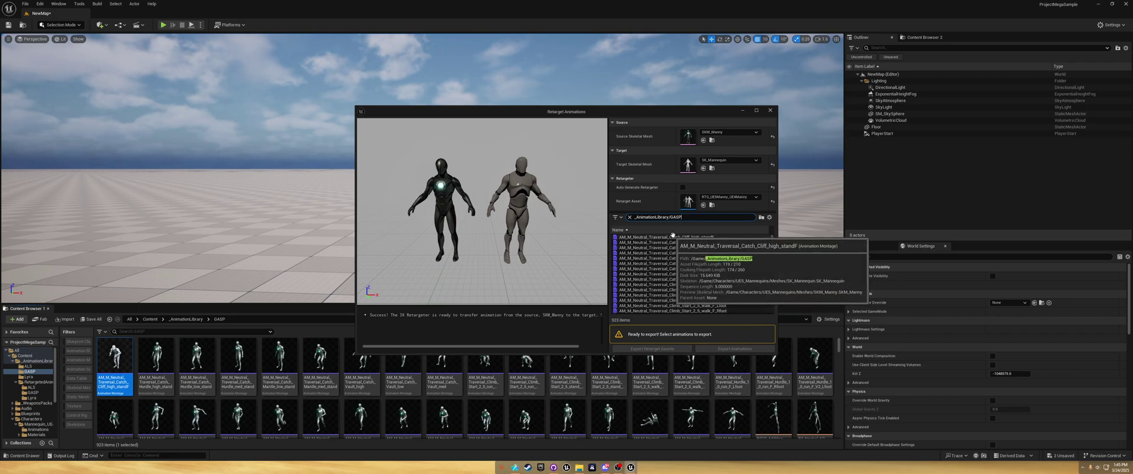
scroll(684, 271, down, 5)
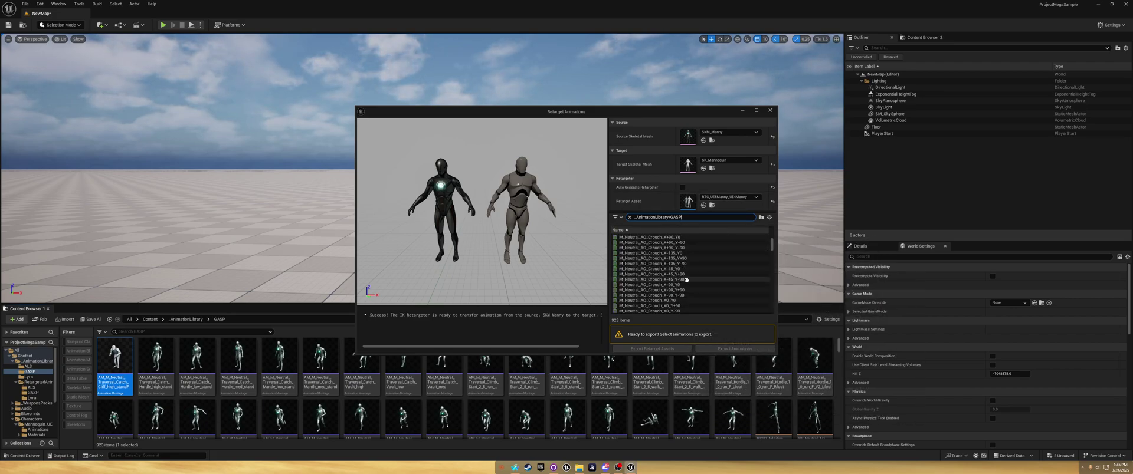
scroll(684, 277, up, 5)
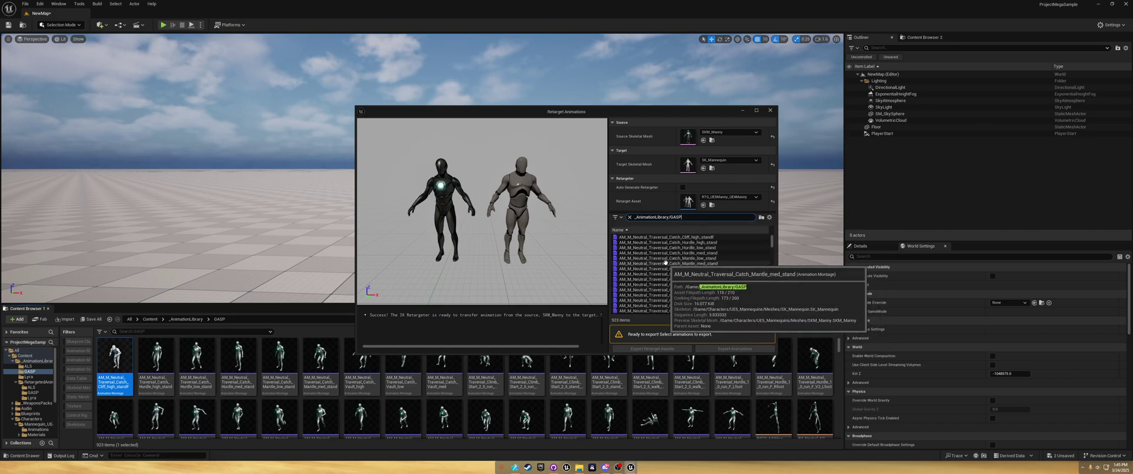
click(665, 263)
- Export all 923 GASP animations to RetargetedAnims/GASP with the suffix _UE4
key(ctrl+a)
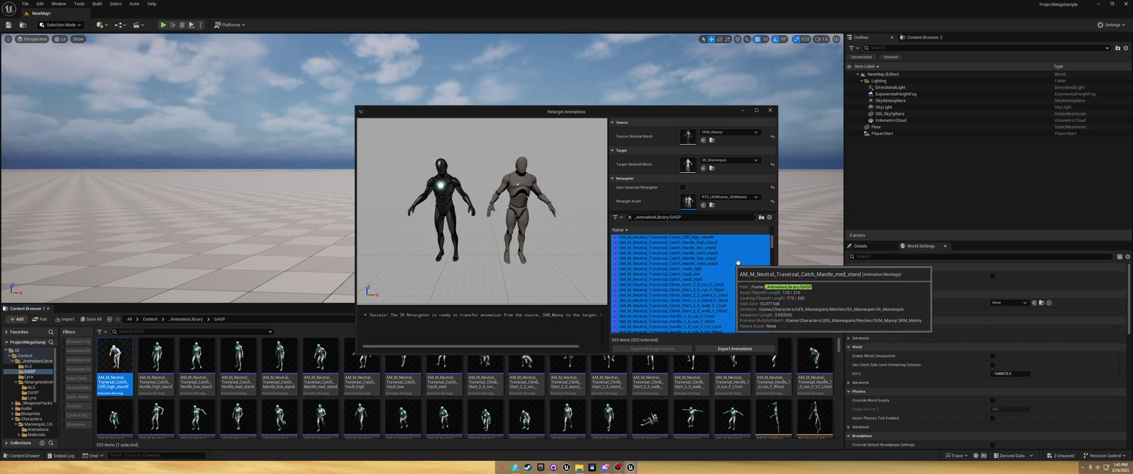
click(735, 348)
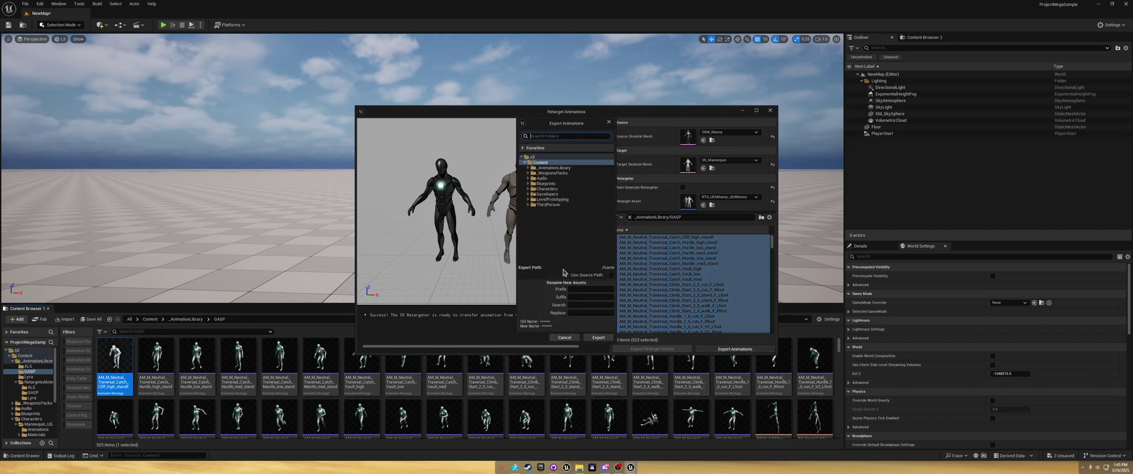
click(528, 168)
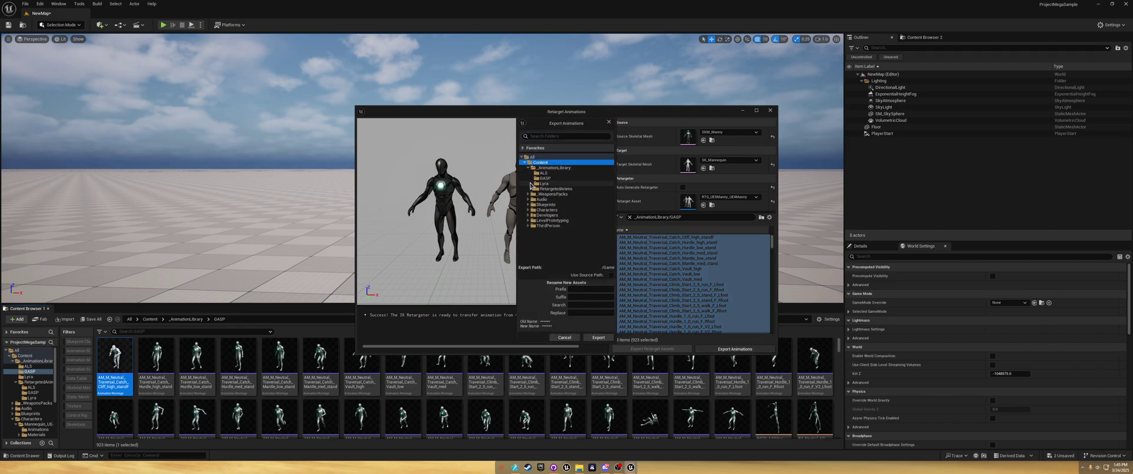
click(529, 188)
click(548, 199)
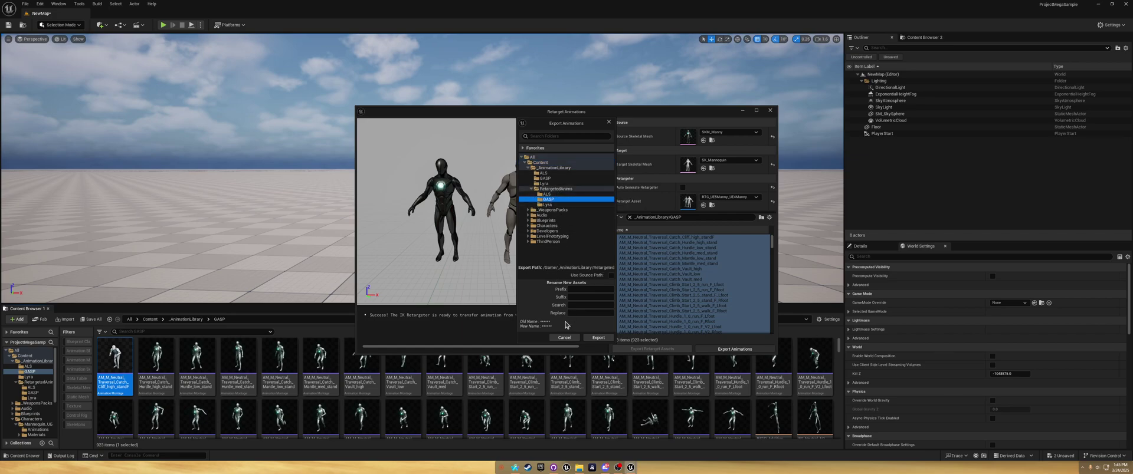
click(577, 297)
click(599, 337)
click(624, 265)
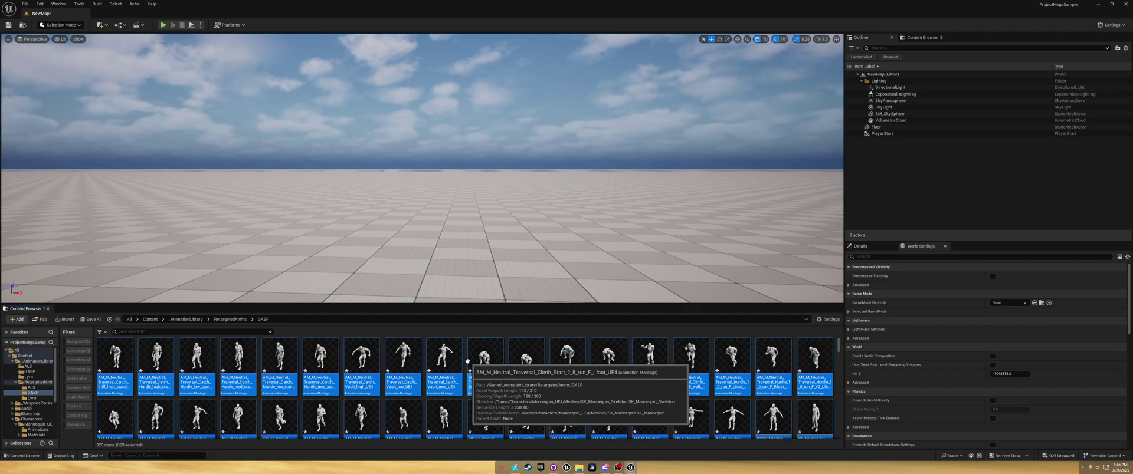
- Save all 923 new _UE4 GASP animations at once with Ctrl+Shift+S
key(ctrl+shift+s)
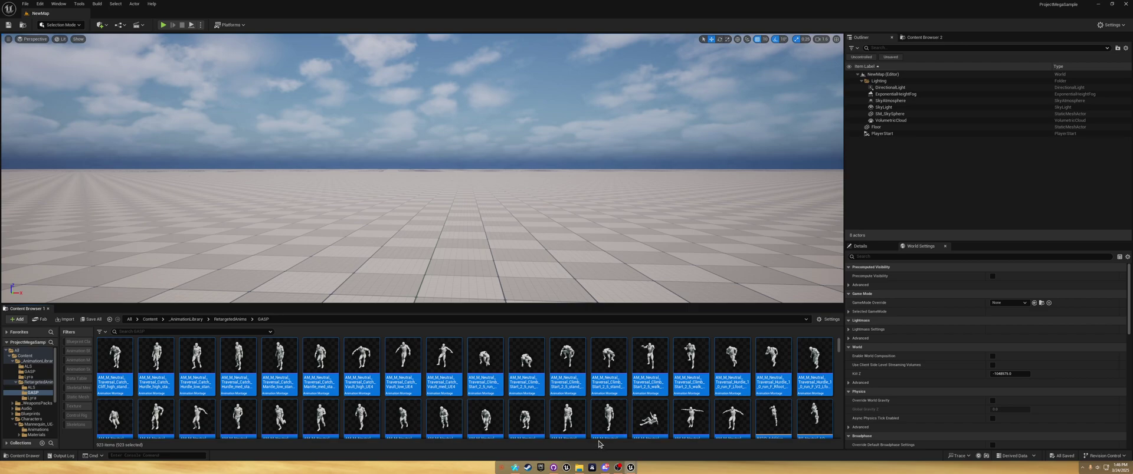
- Drop the Climb_Start walk _UE4 animation into the viewport and start Play
drag(643, 367, 463, 248)
click(649, 357)
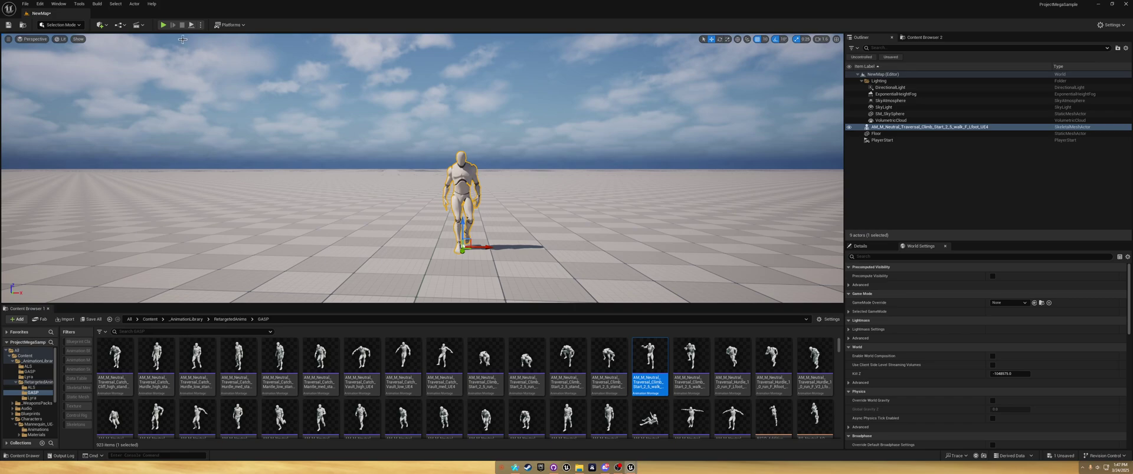
click(162, 24)
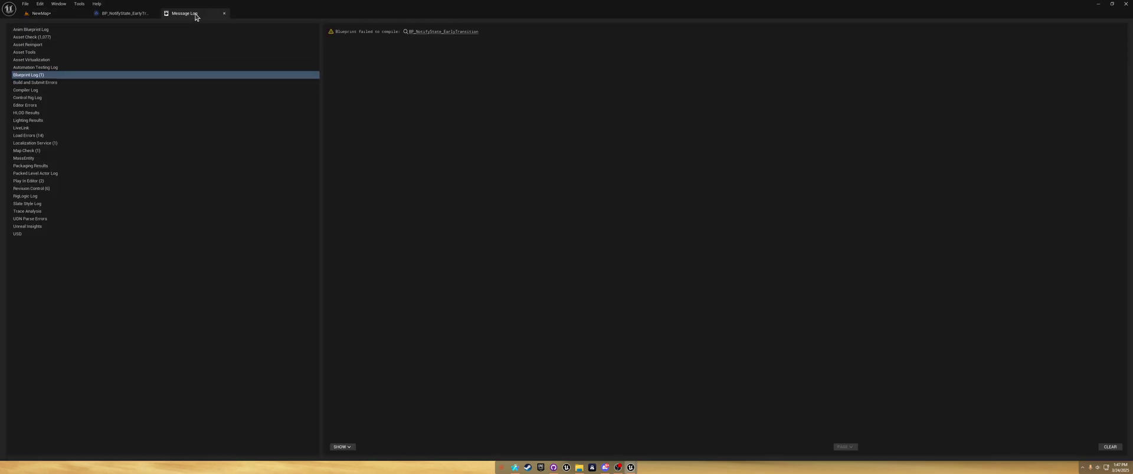
- Open BP_NotifyState_EarlyTransition and inspect its compiler results and event graph
click(123, 14)
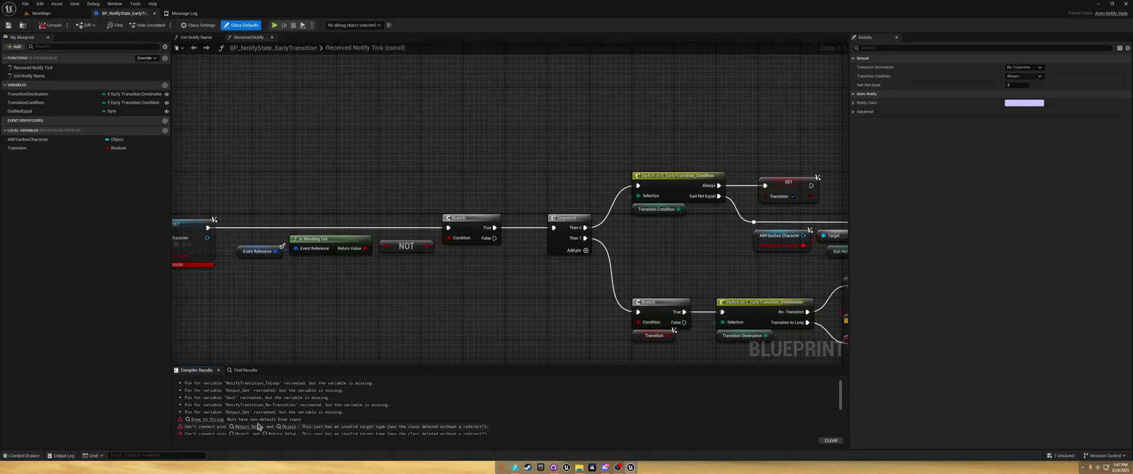
scroll(265, 418, up, 3)
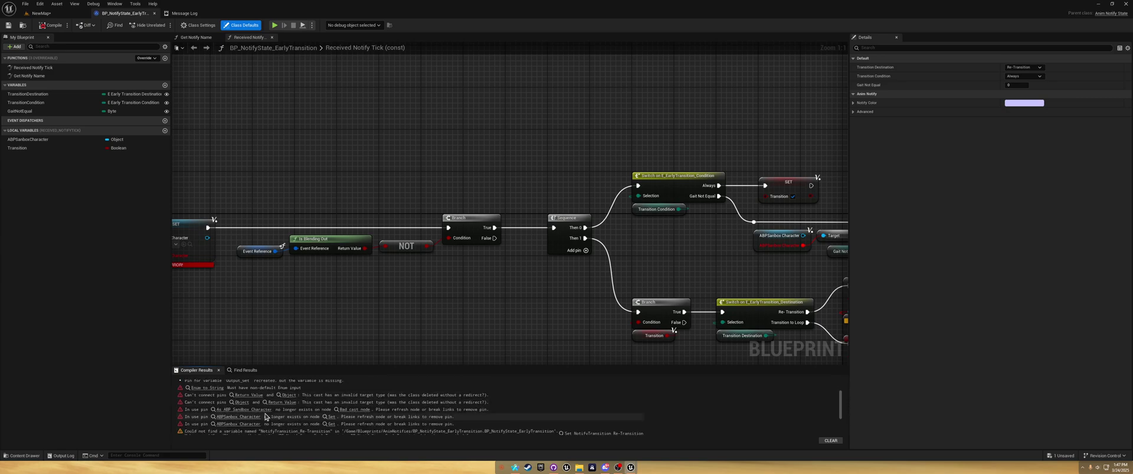
scroll(264, 418, down, 2)
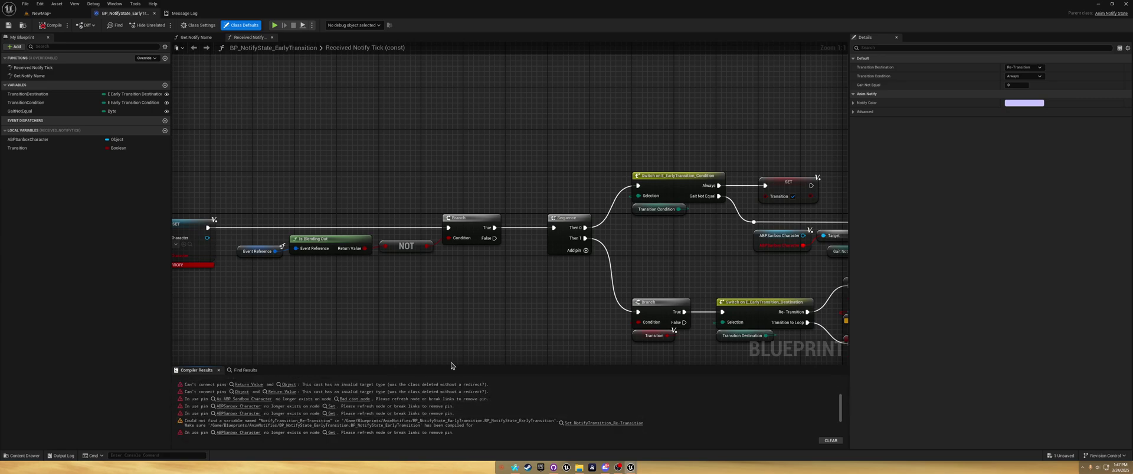
right_drag(664, 280, 423, 290)
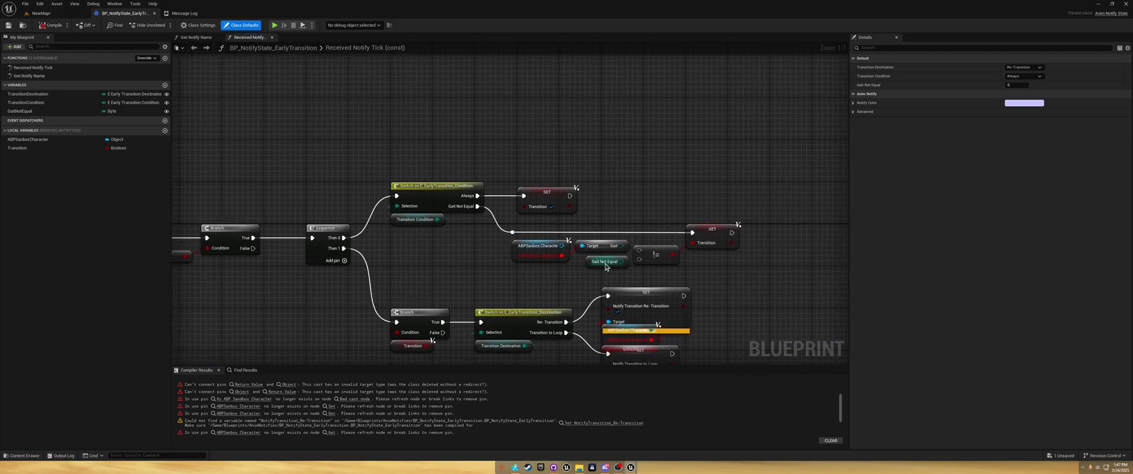
scroll(701, 326, down, 5)
scroll(447, 234, up, 3)
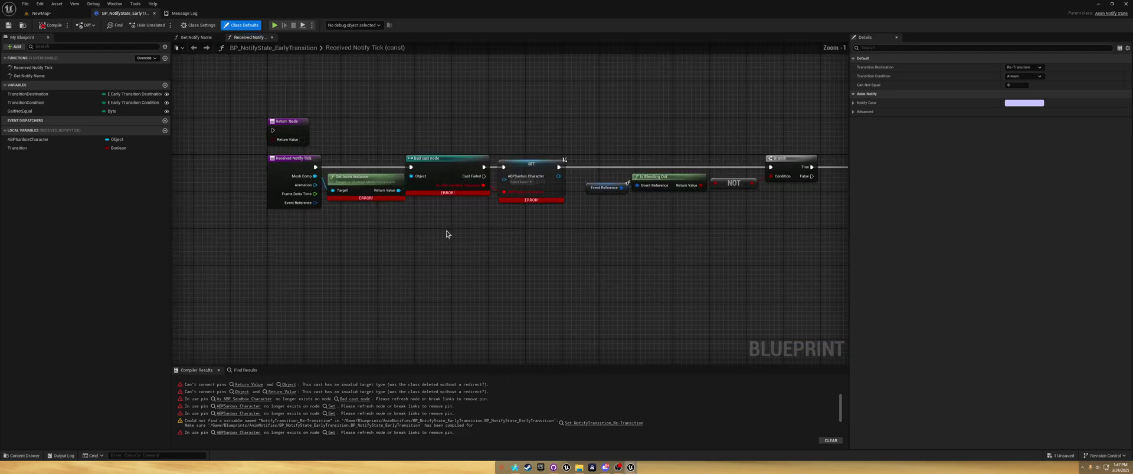
scroll(446, 234, down, 2)
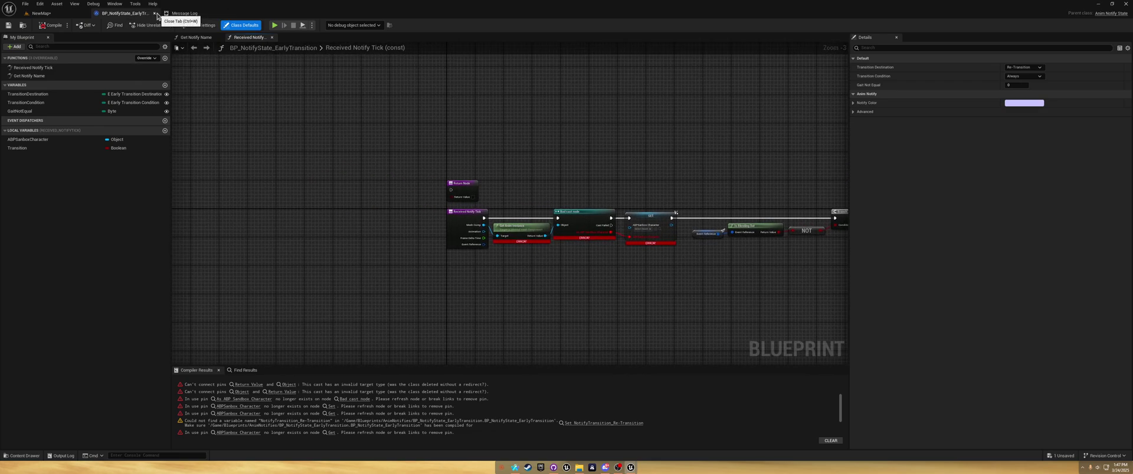
- Close the blueprint tab and run Play in Editor despite the compile errors
click(154, 15)
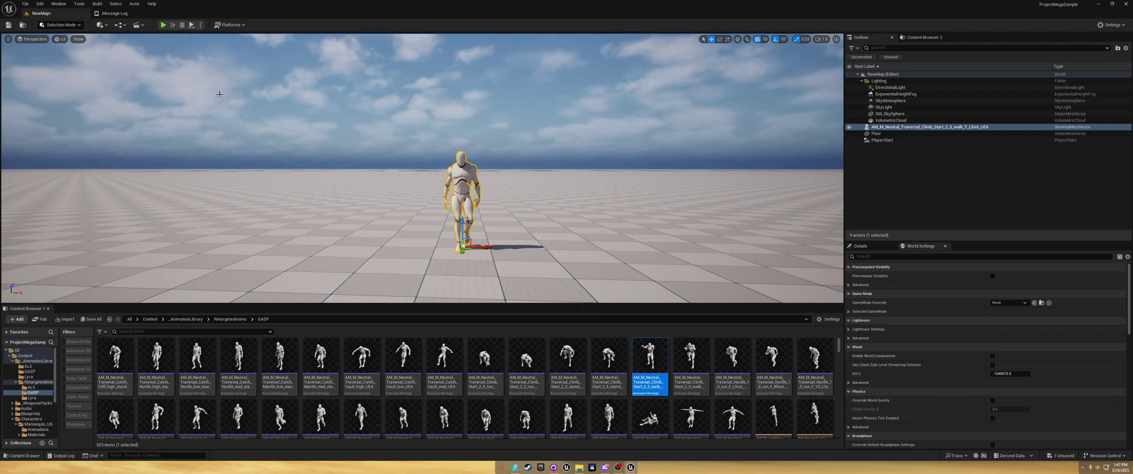
scroll(462, 405, down, 1)
scroll(462, 404, up, 1)
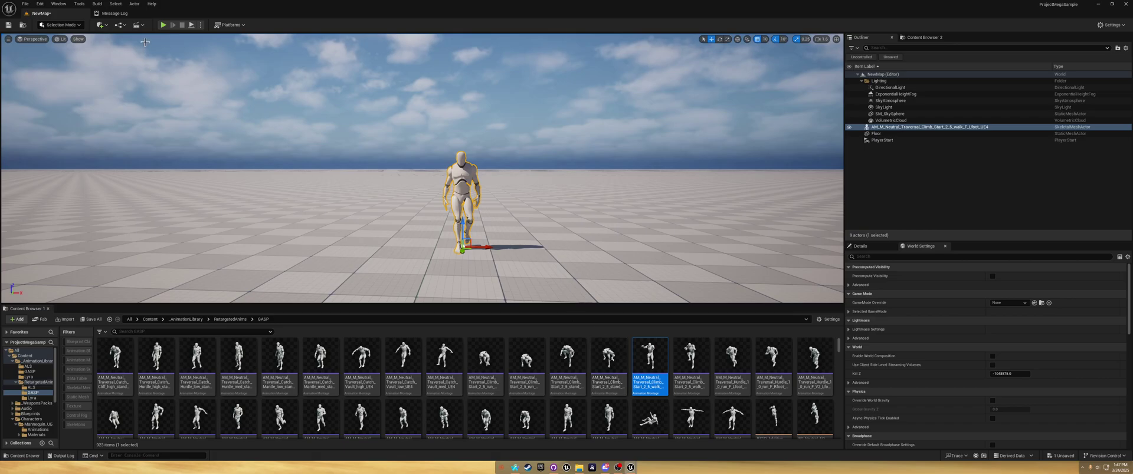
click(164, 25)
click(615, 247)
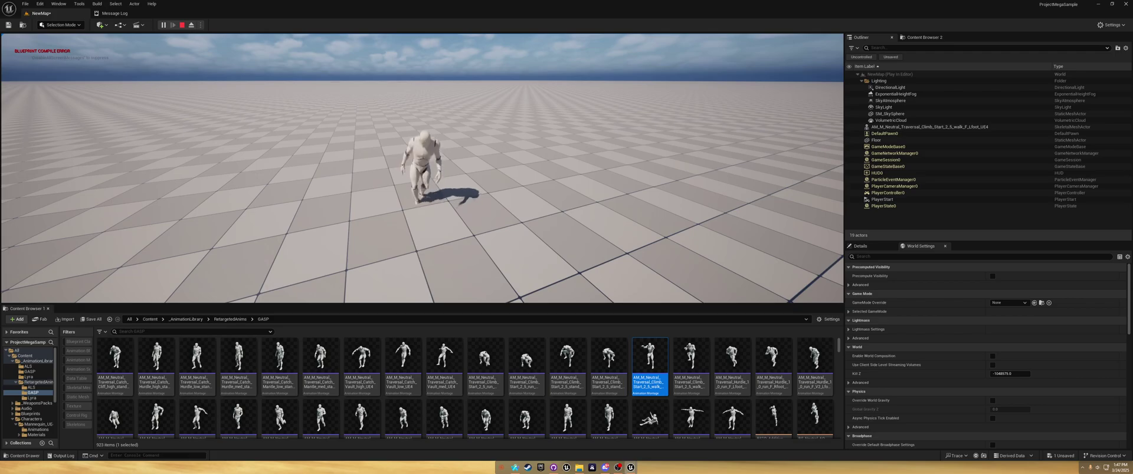
- Walk the test character around the level with W and A, then stop playing
key(w)
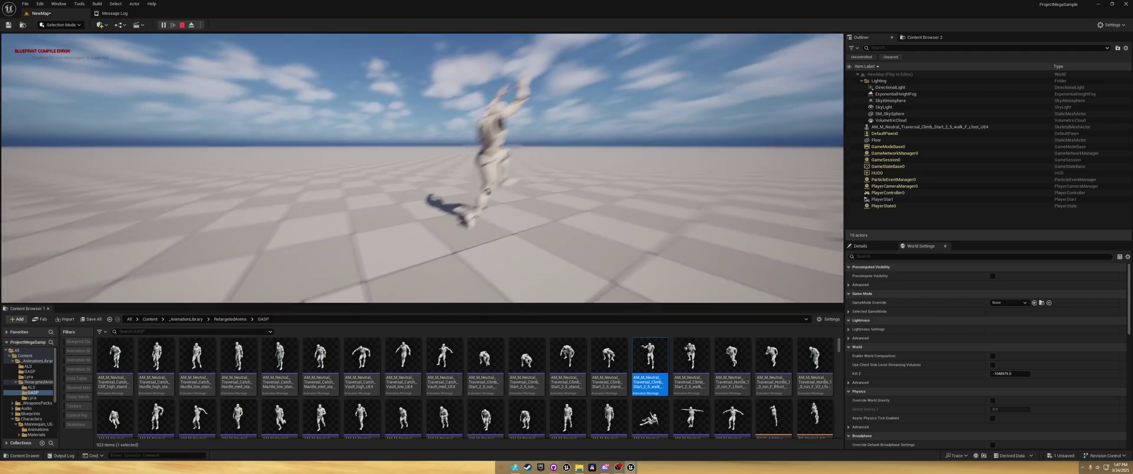
key(a)
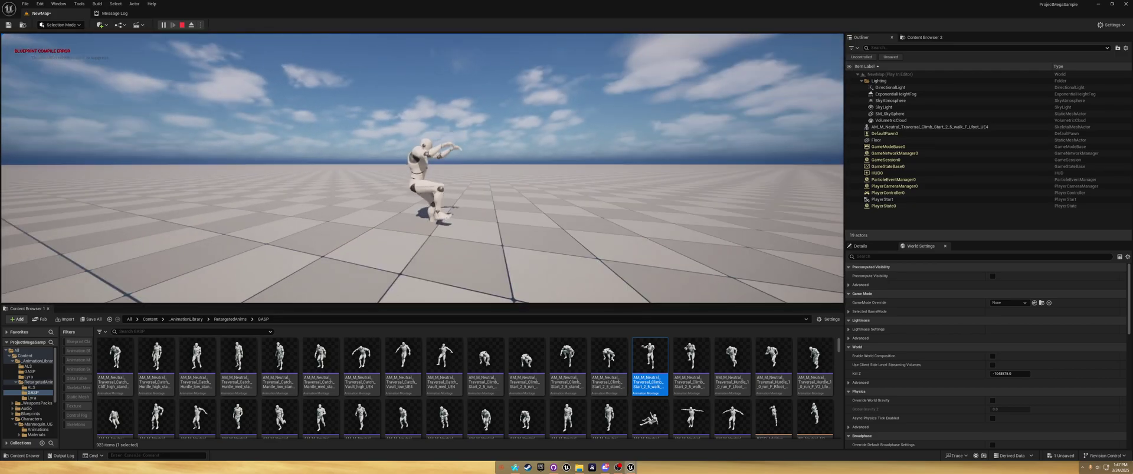
key(w)
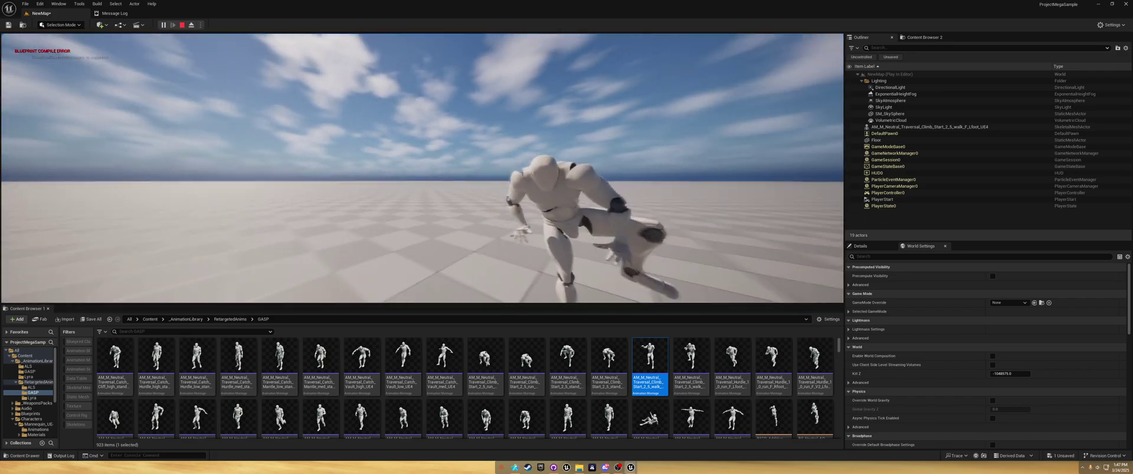
key(Escape)
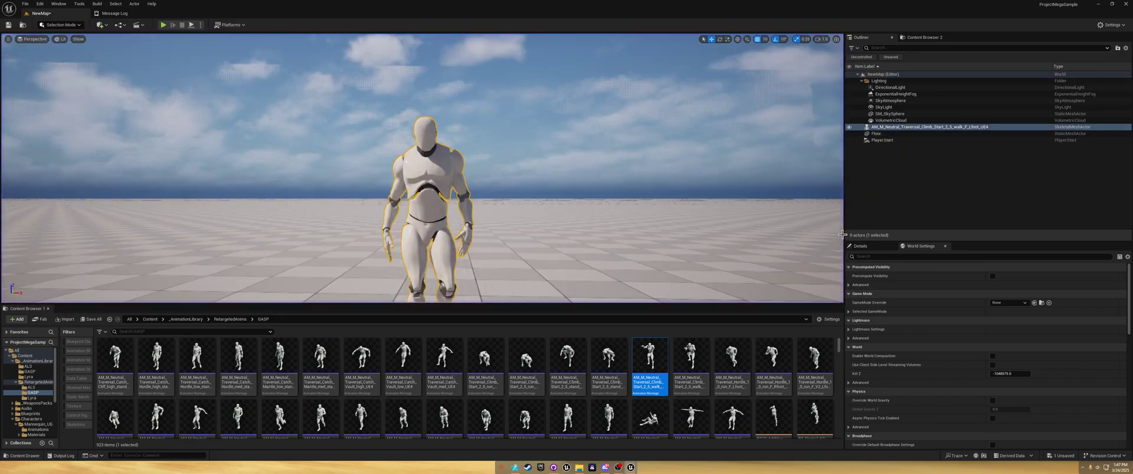
- Preview the climb-start montage, then return to NewMap and save it
double_click(649, 360)
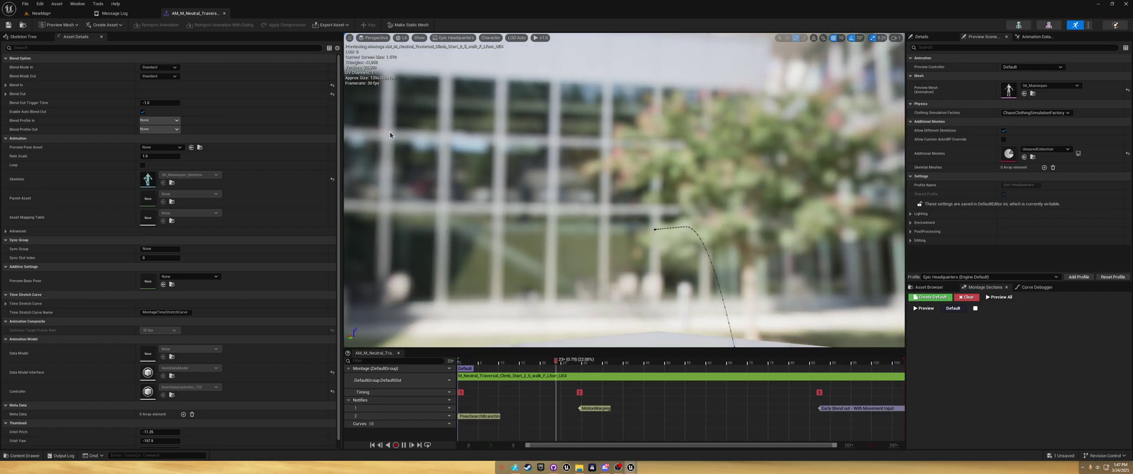
click(114, 13)
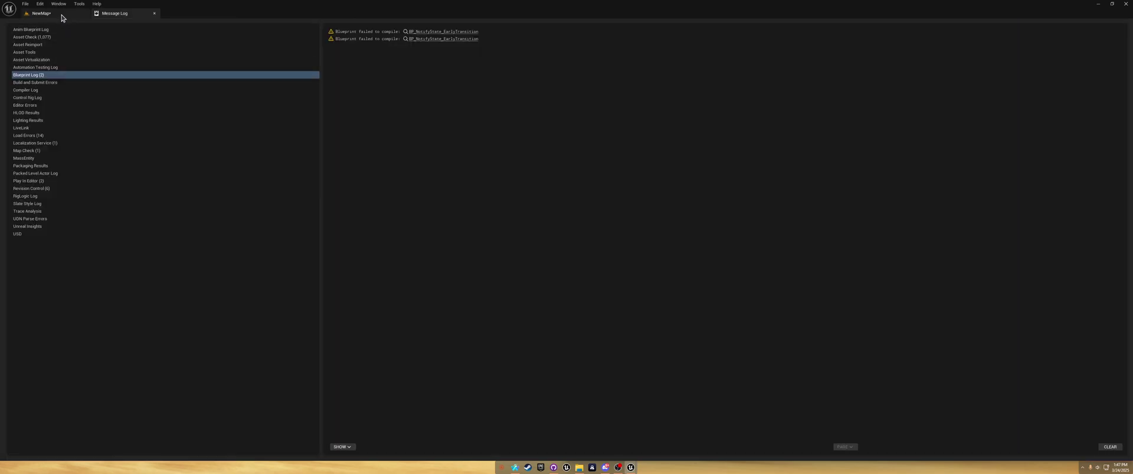
click(39, 13)
click(8, 25)
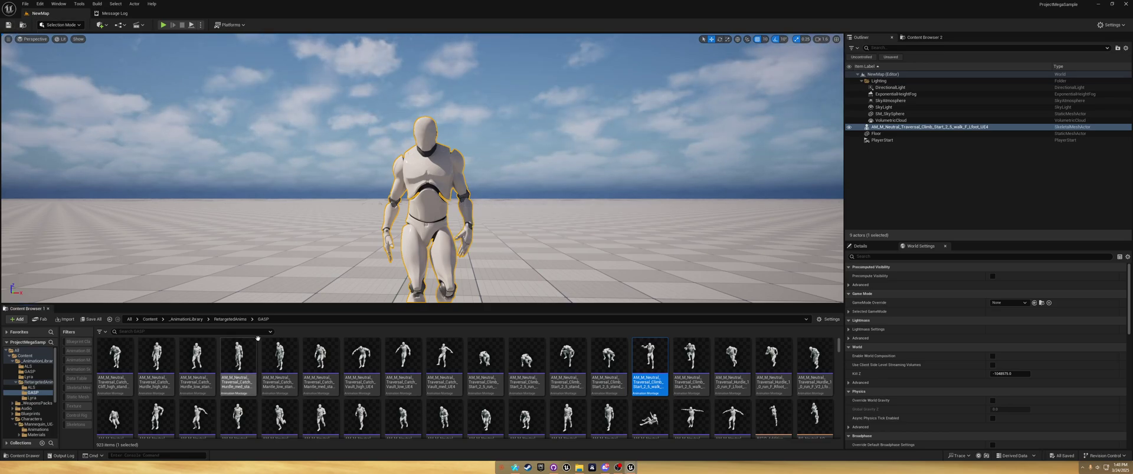
- Open the Lyra animation folder and launch Retarget Animations from its first animation
click(186, 319)
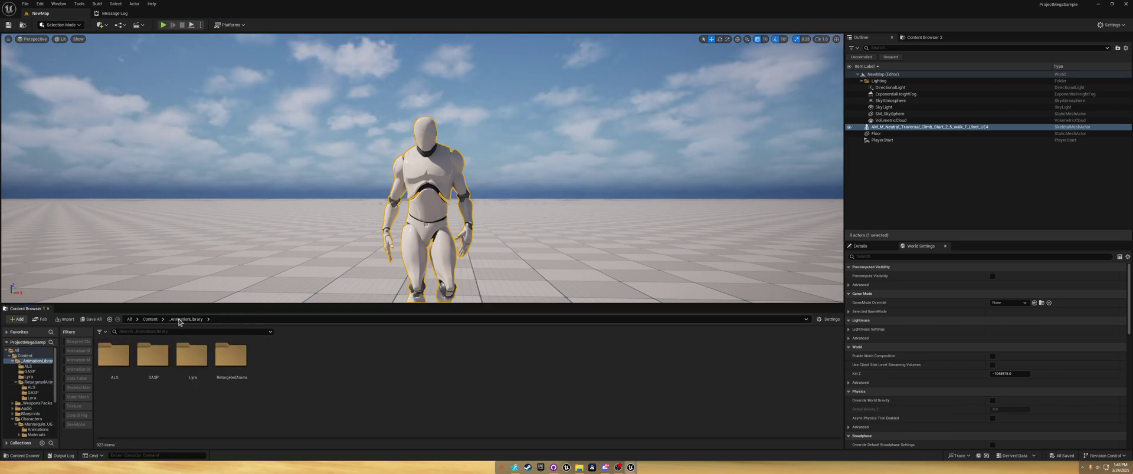
double_click(192, 354)
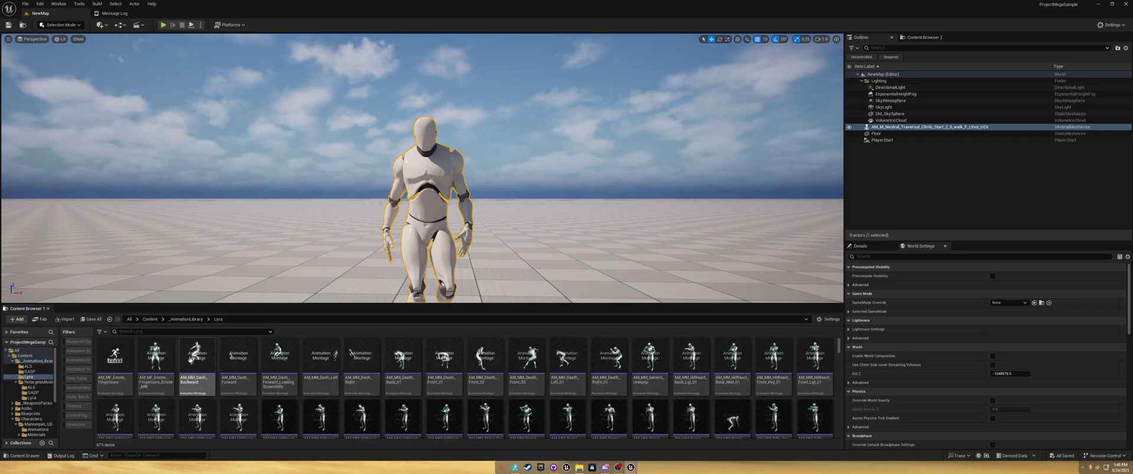
right_click(115, 358)
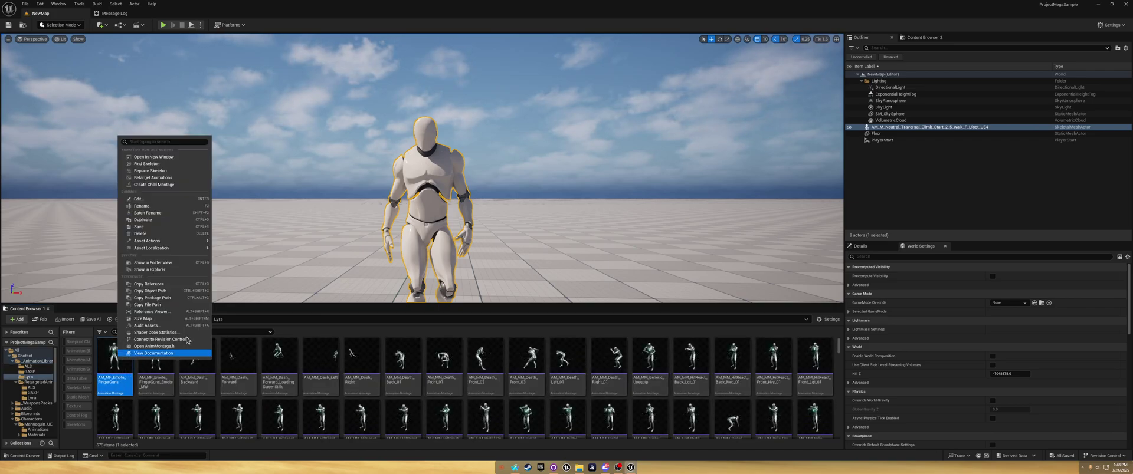
click(162, 179)
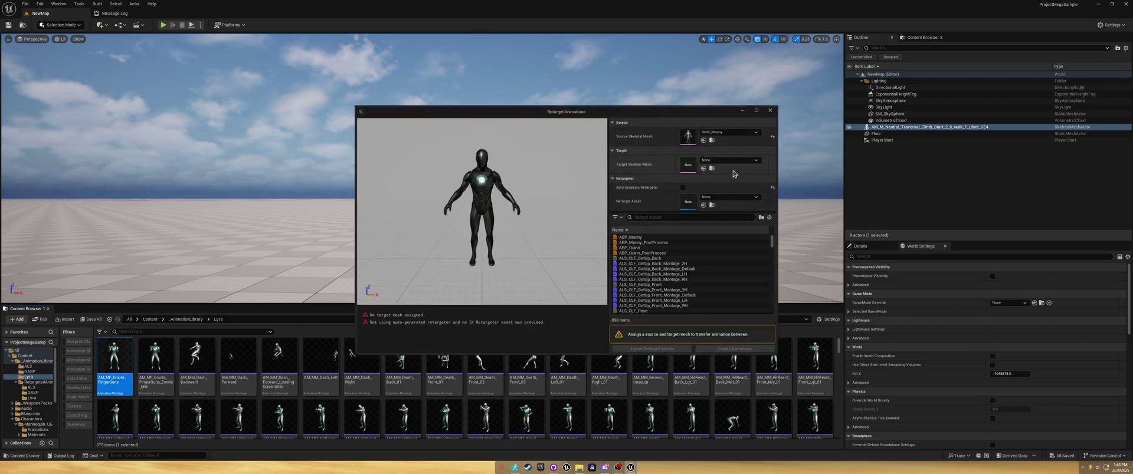
- Set the target skeletal mesh to SK_Mannequin and the retarget asset to RTG_UE5Manny_UE4Manny
click(731, 161)
text(manni)
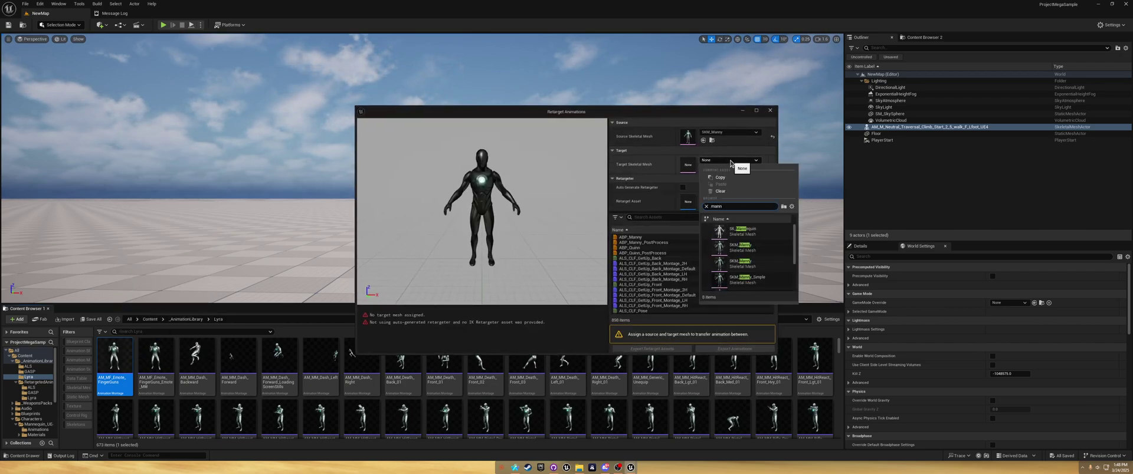
click(742, 231)
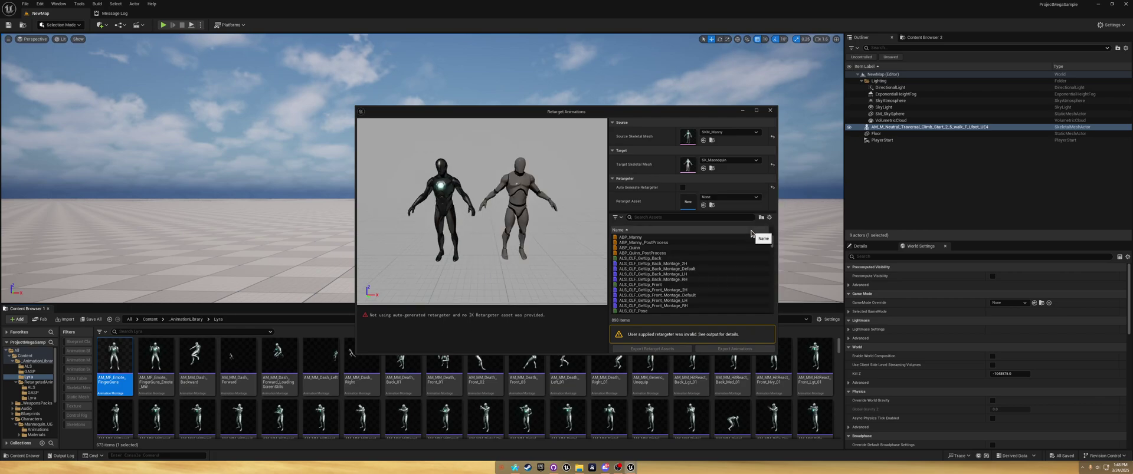
click(722, 199)
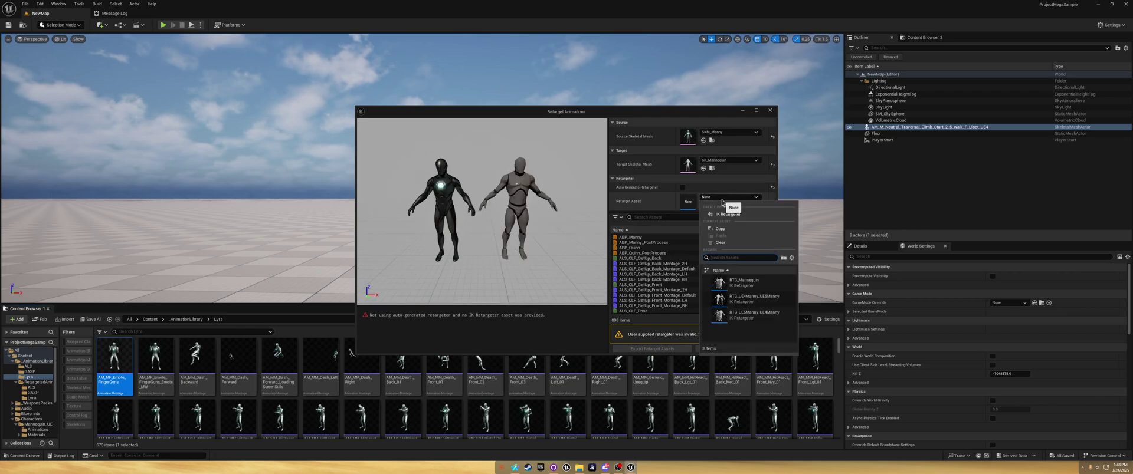
click(747, 316)
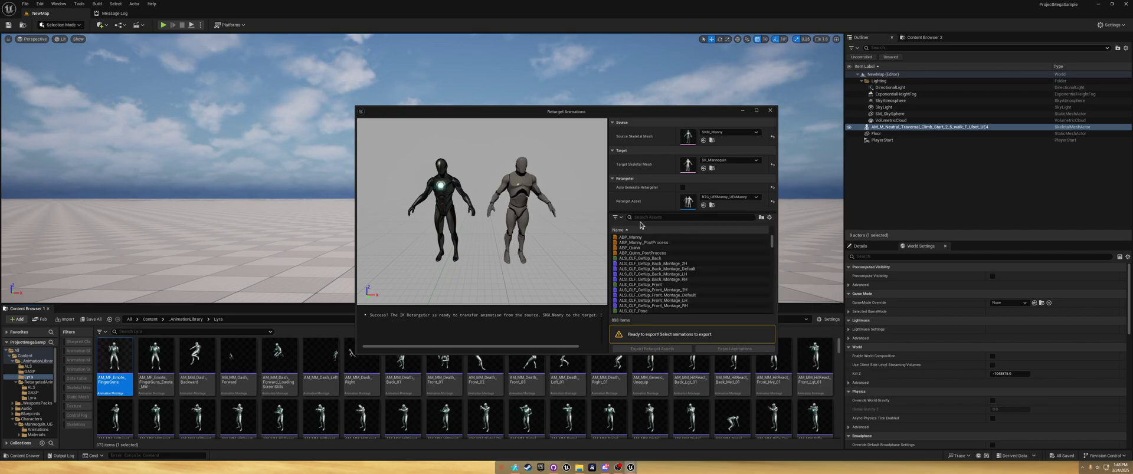
- Filter the animation list by the _AnimationLibrary/Lyra path and select all the Lyra animations
click(232, 323)
drag(232, 322, 146, 319)
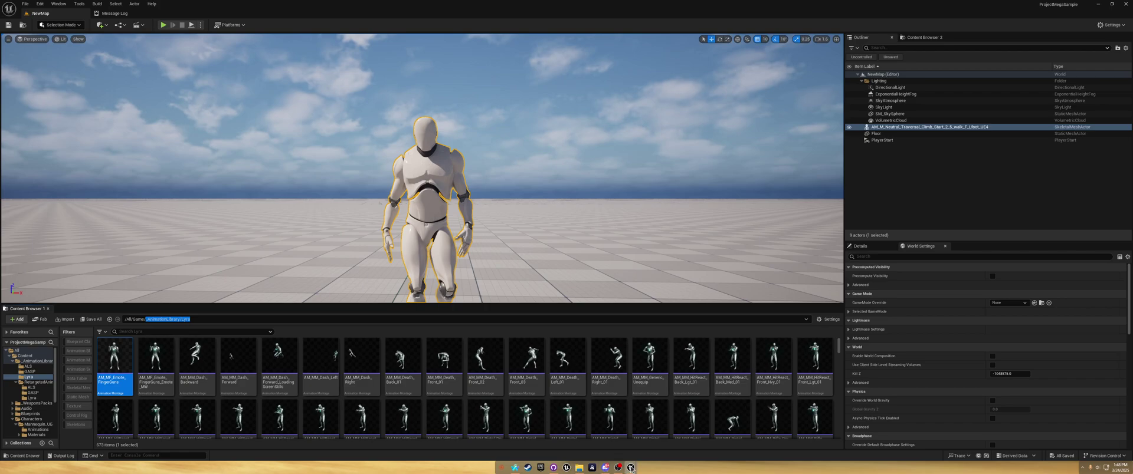
mouse_move(630, 468)
click(668, 444)
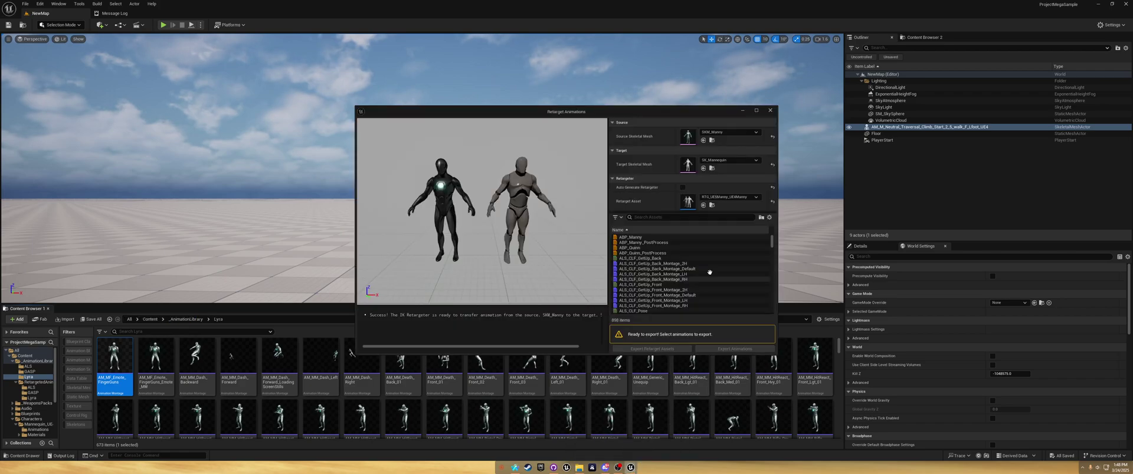
click(673, 217)
text(_AnimationLibrary/Lyra)
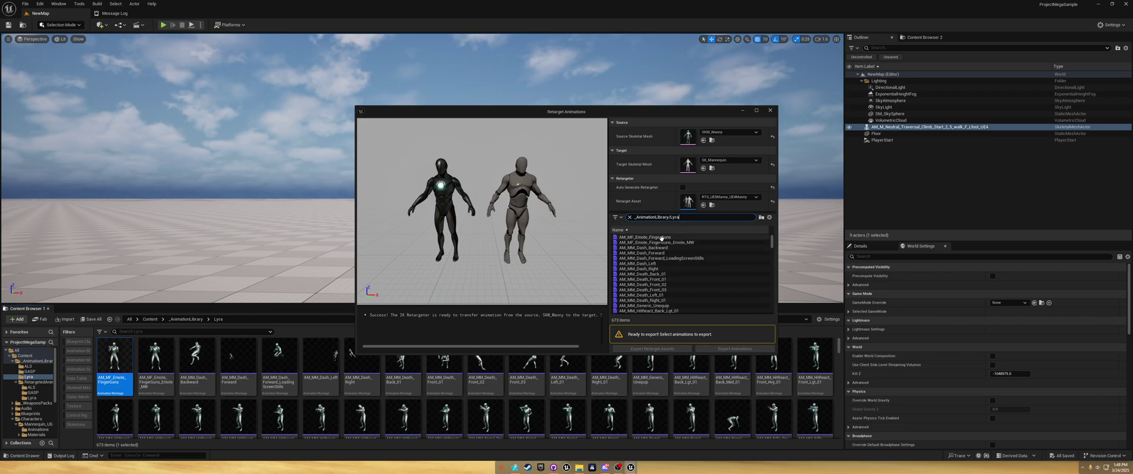
key(ctrl+a)
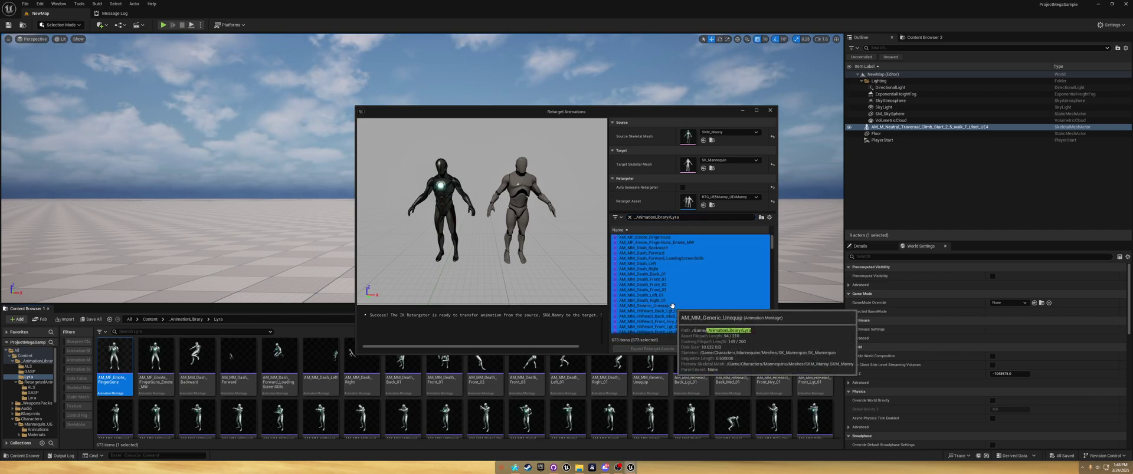
- Export the selected animations to _AnimationLibrary/RetargetedAnims/Lyra with suffix _UE4, then close the retarget window
click(735, 348)
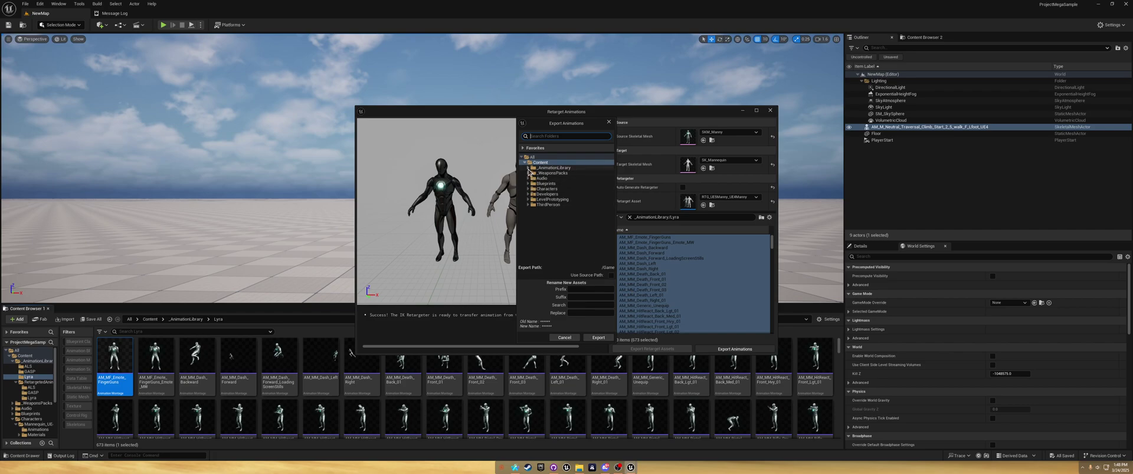
click(529, 168)
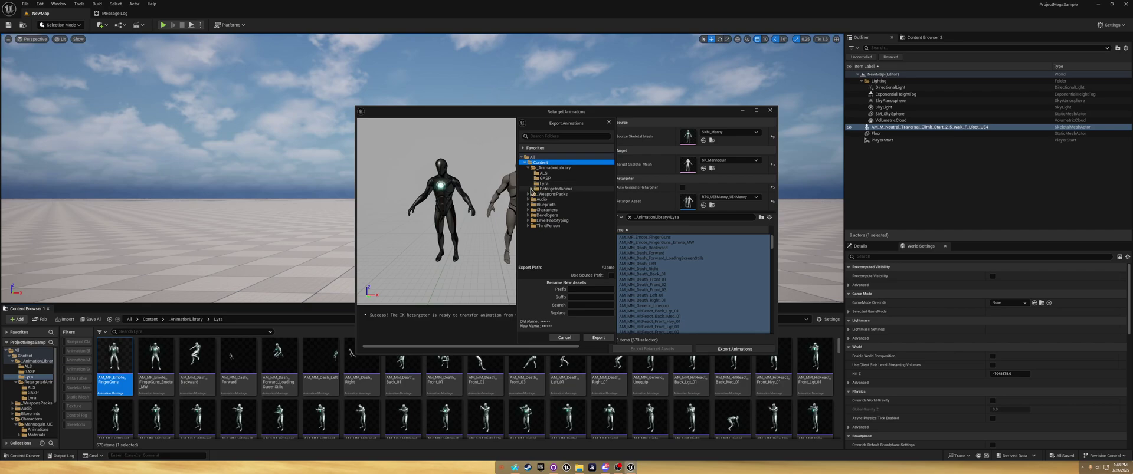
click(532, 189)
click(545, 205)
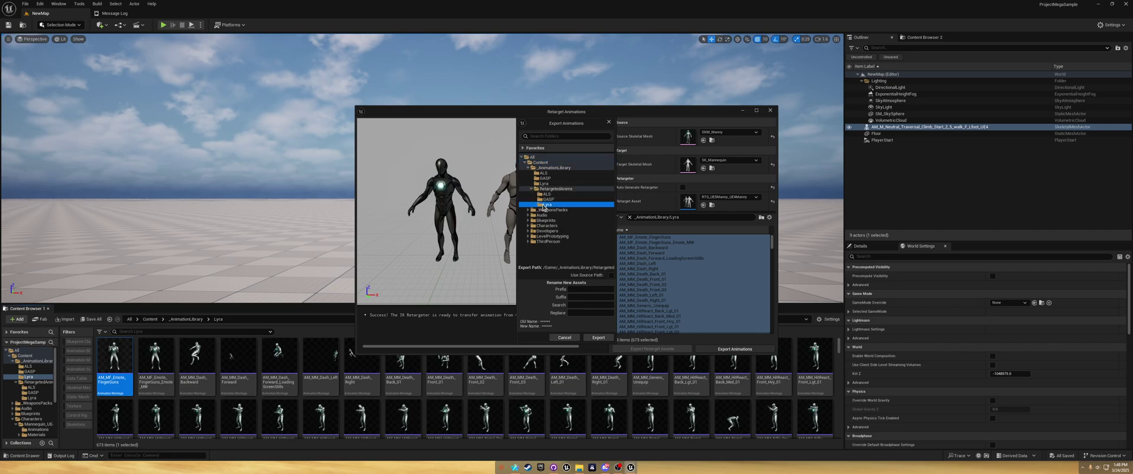
click(576, 297)
click(598, 338)
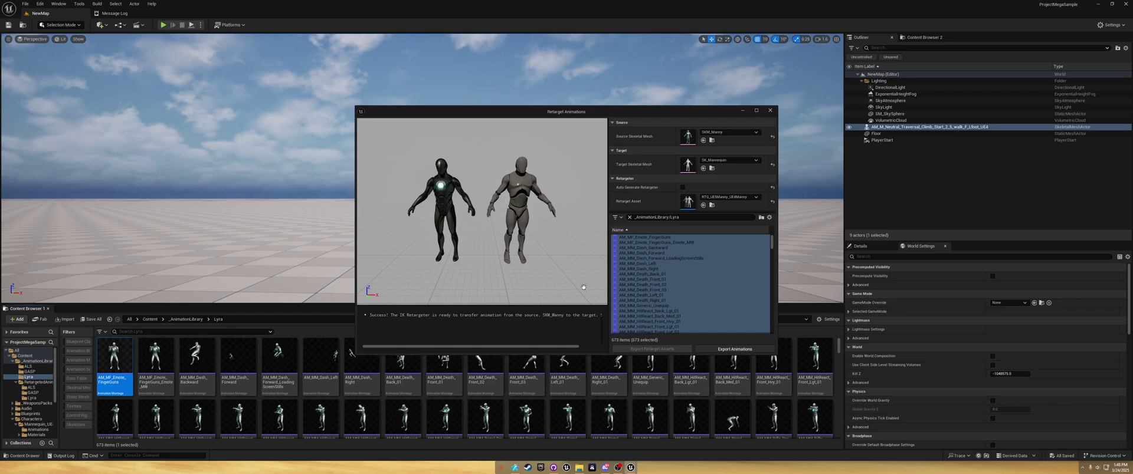
click(735, 349)
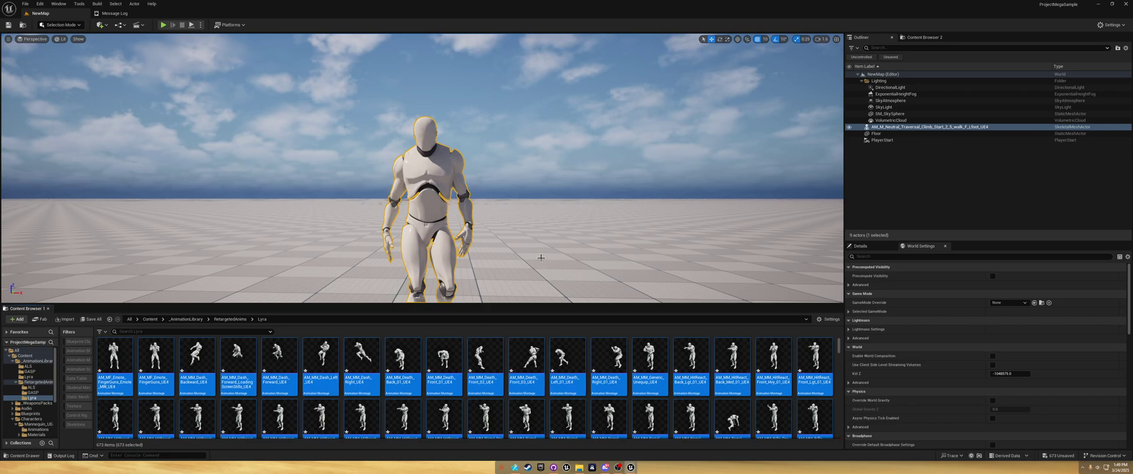
- Save all the new _UE4 Lyra animation assets with Ctrl+S
key(ctrl+s)
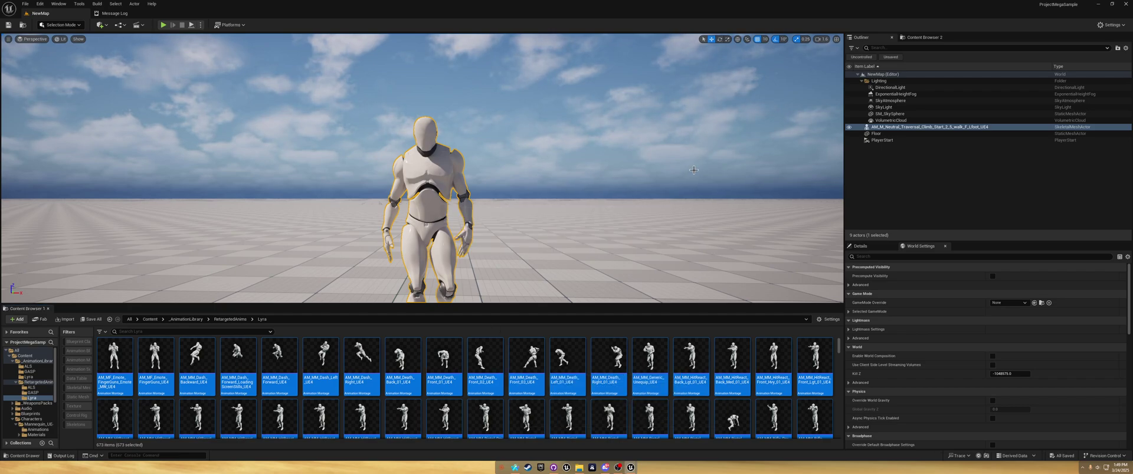
- Delete the old character and place AM_MM_Generic_Unequip_UE4 as a mannequin on the left of the level
click(531, 263)
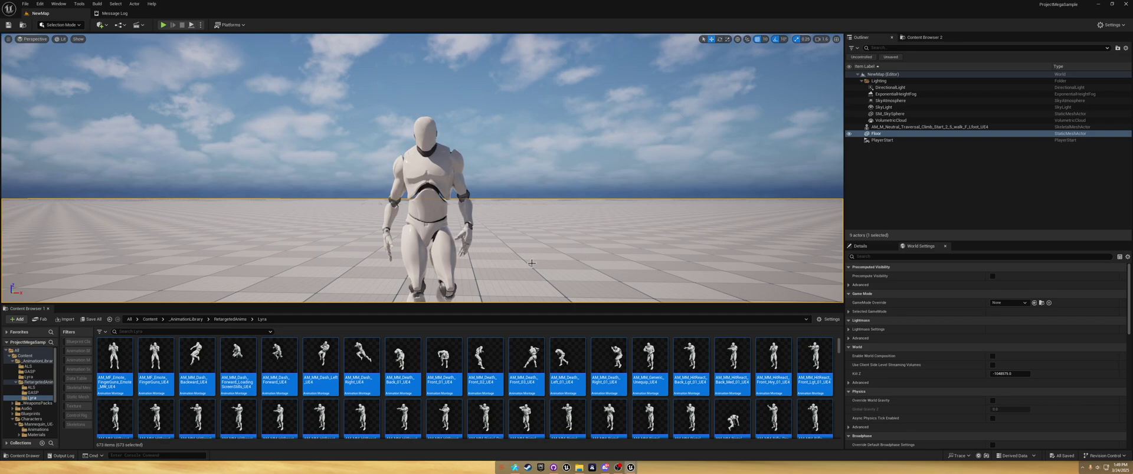
click(435, 179)
key(Delete)
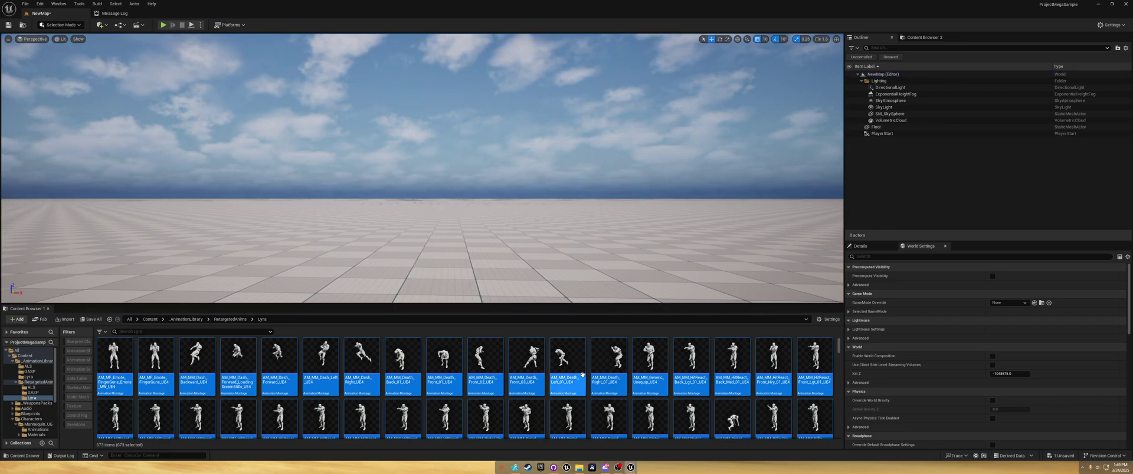
click(608, 361)
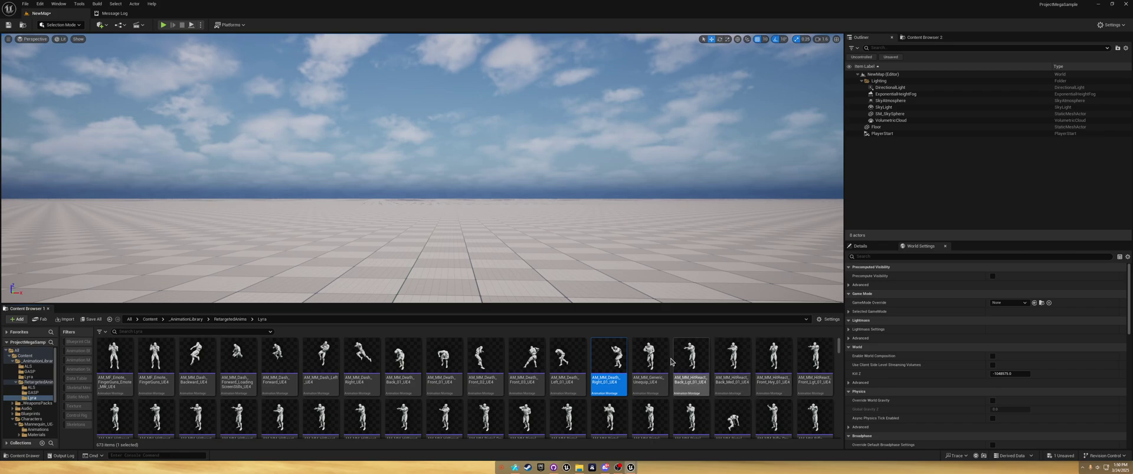
drag(650, 359, 470, 291)
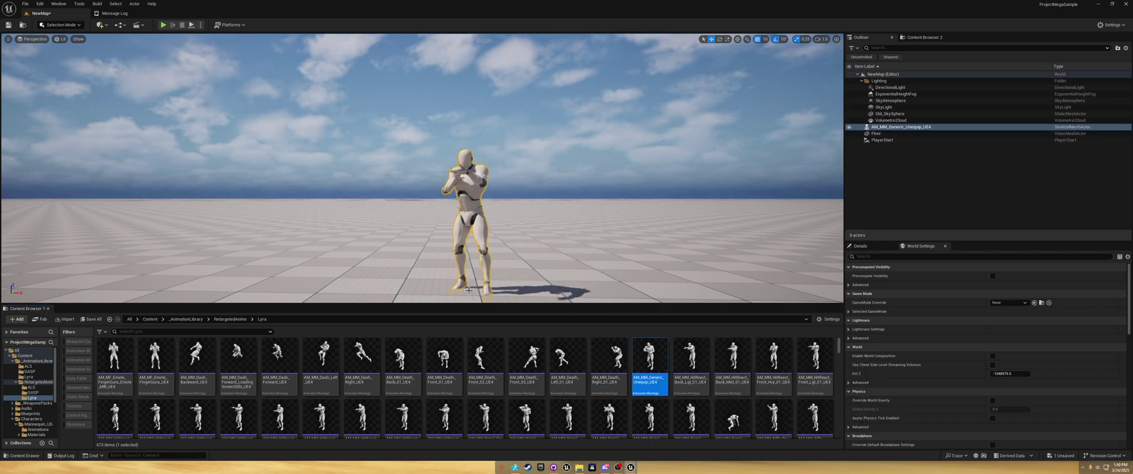
right_drag(231, 104, 406, 191)
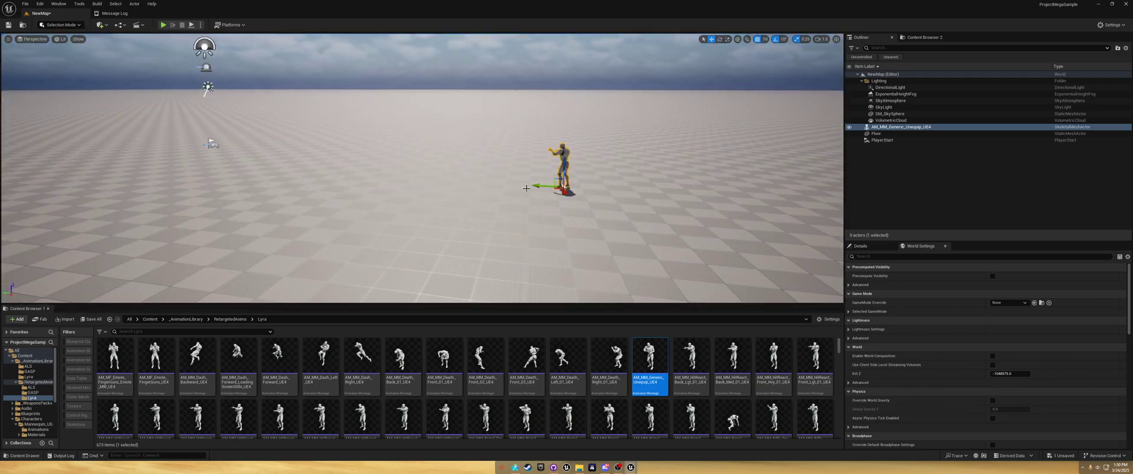
drag(540, 187, 128, 128)
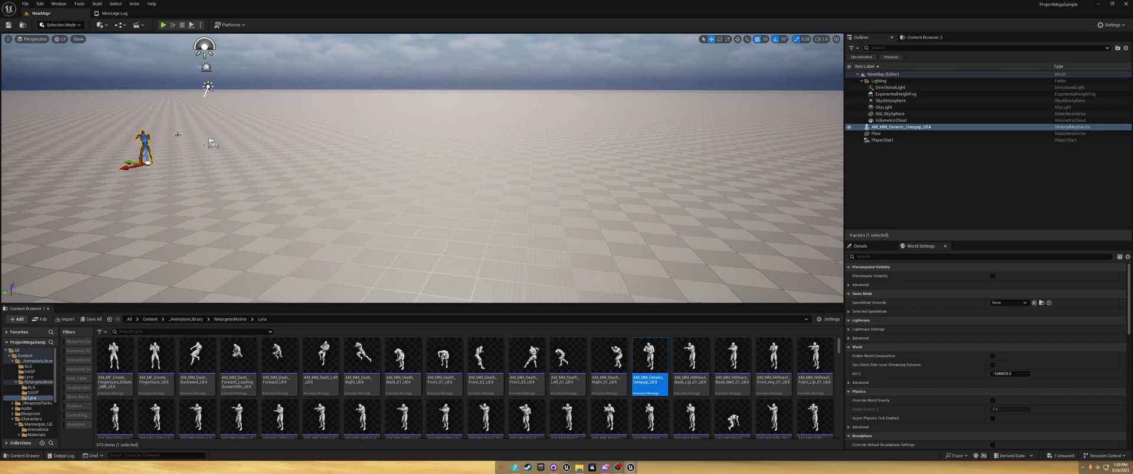
- Test-play the level, then add AM_MM_Shotgun_Melee_UE4 as a second mannequin and play again
click(163, 25)
click(266, 117)
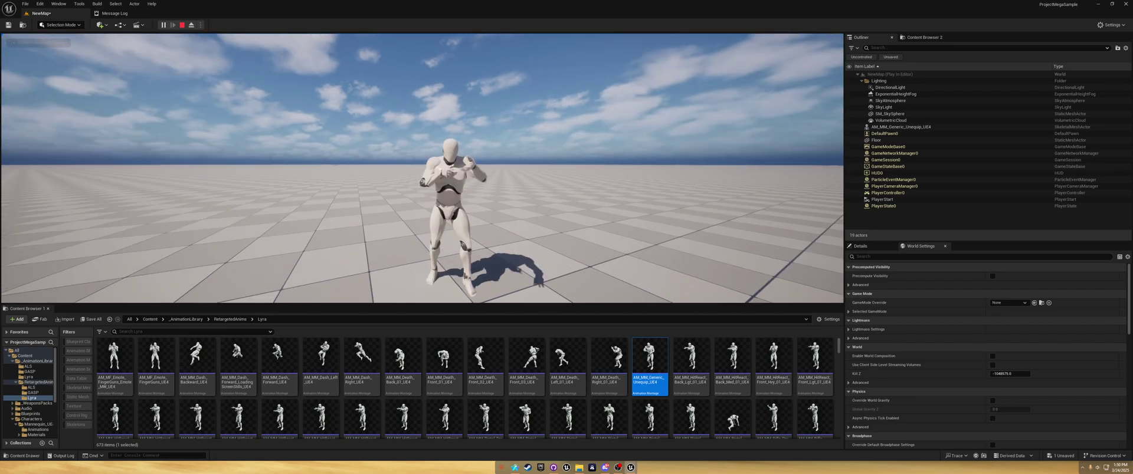
key(Escape)
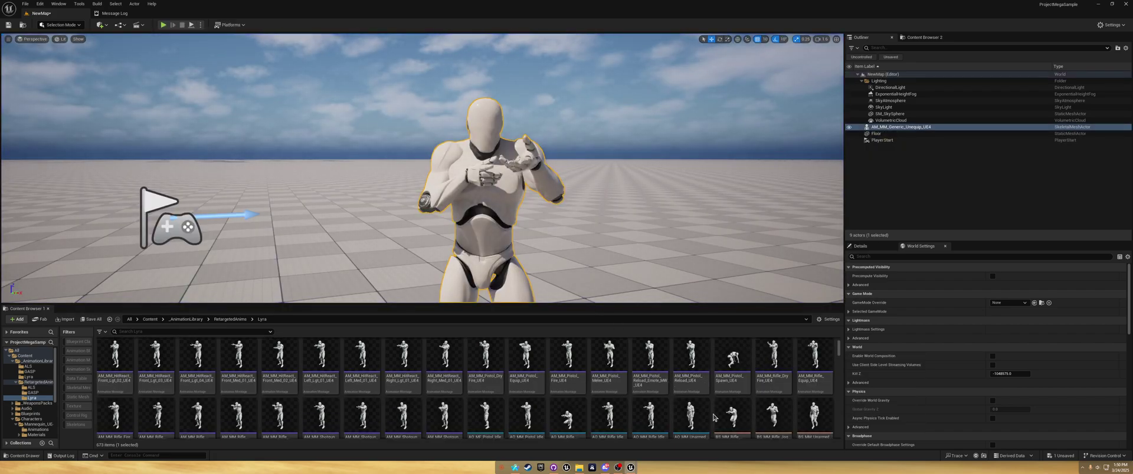
scroll(731, 414, down, 3)
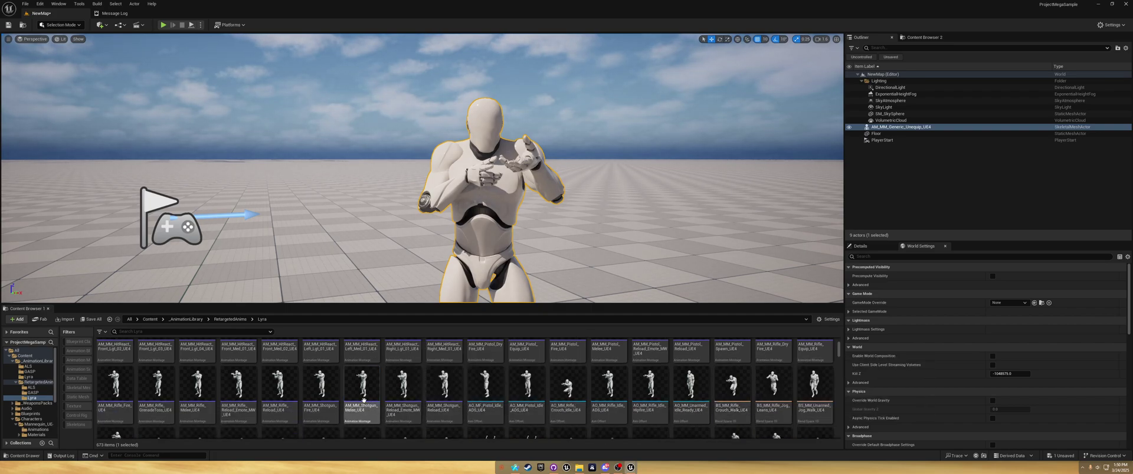
drag(373, 394, 360, 298)
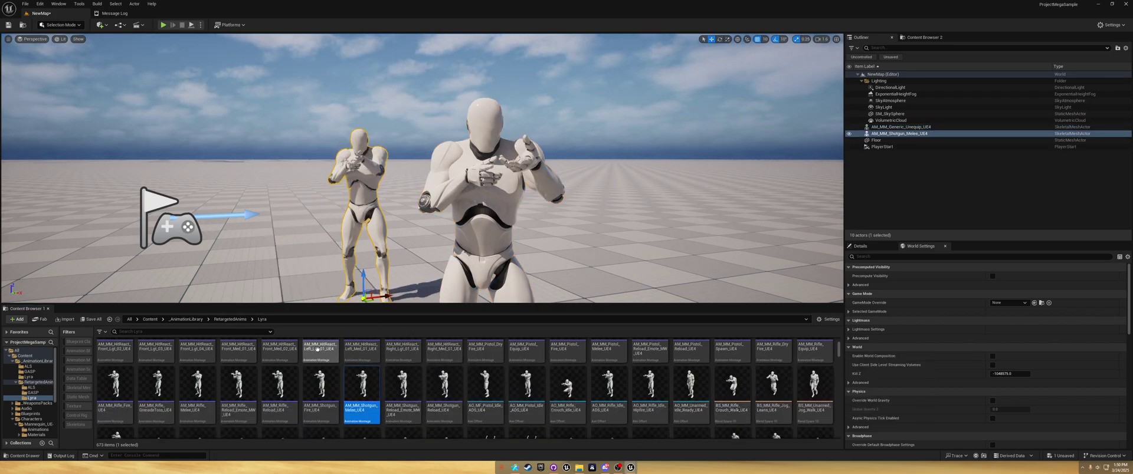
click(163, 25)
- Move the play camera around to watch both the unequip and shotgun melee mannequins animating
click(484, 246)
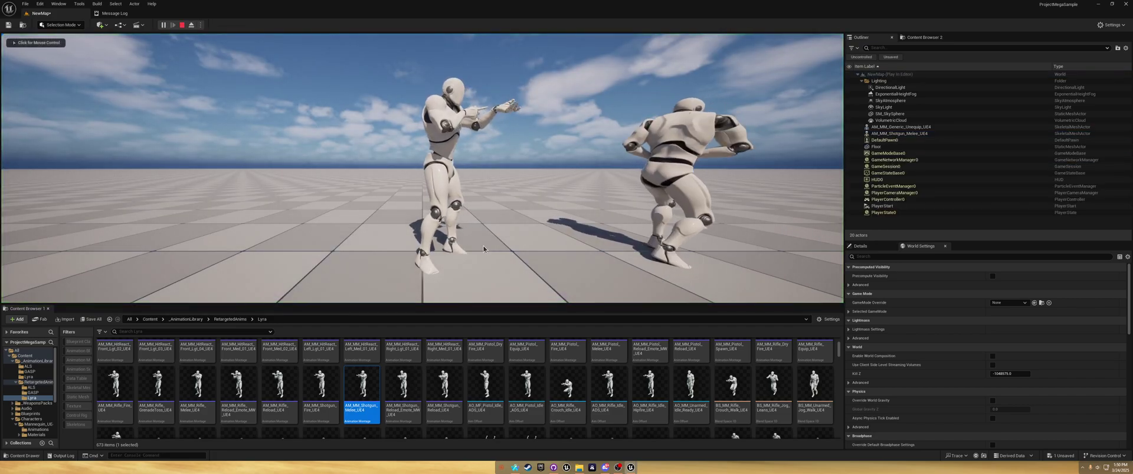
key(s)
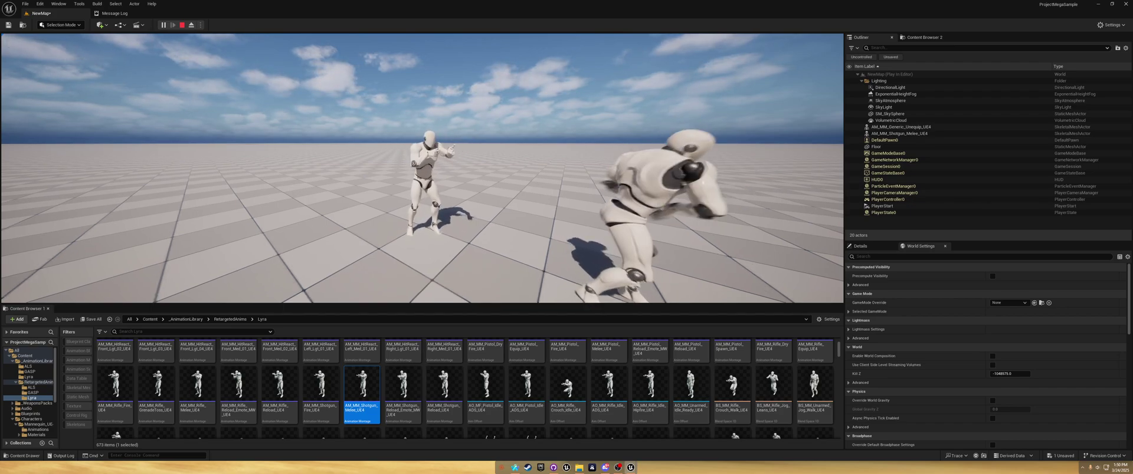
key(s)
key(w)
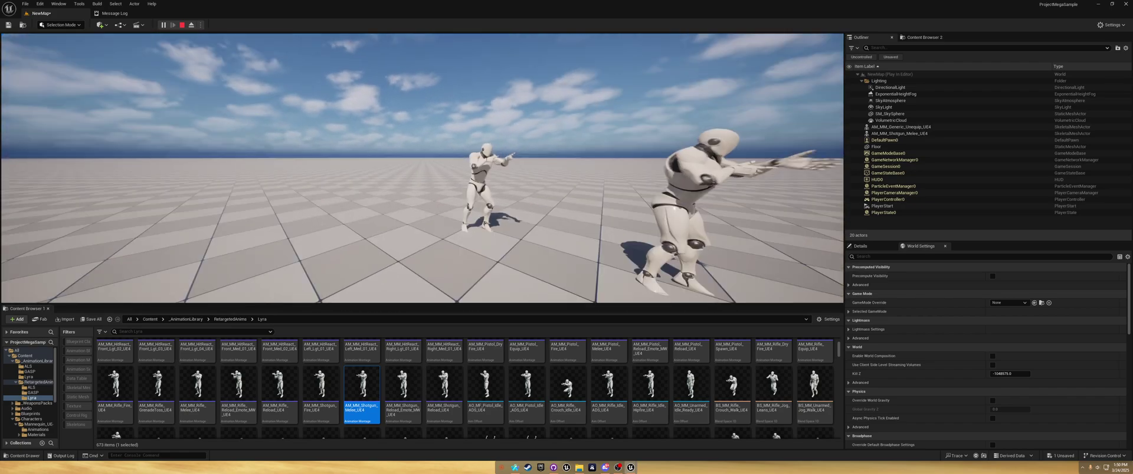
key(s)
key(w)
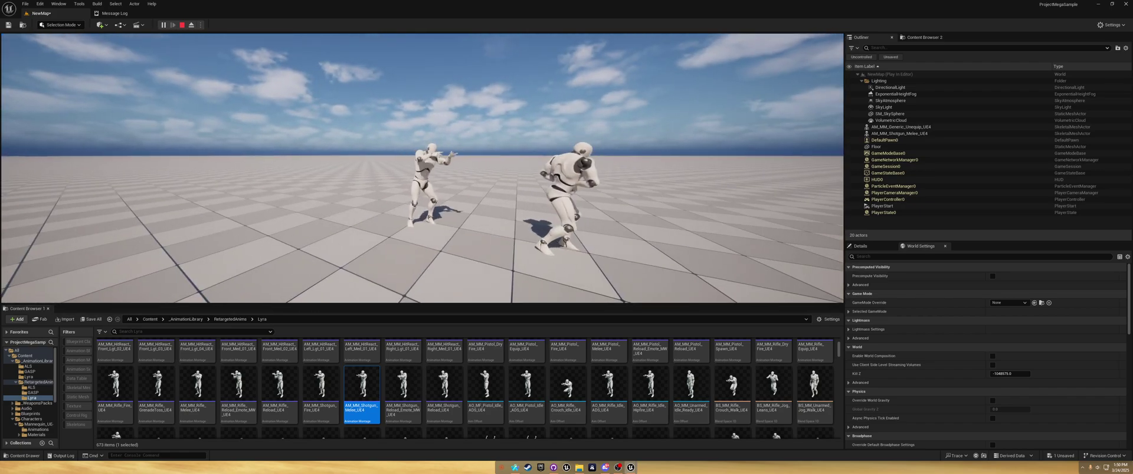
key(w)
key(s)
key(w)
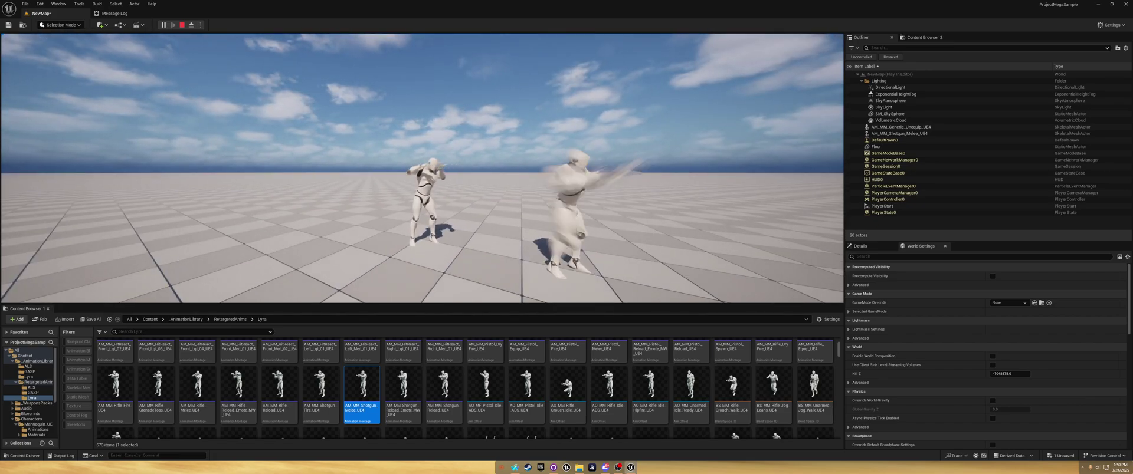
key(w)
key(Right)
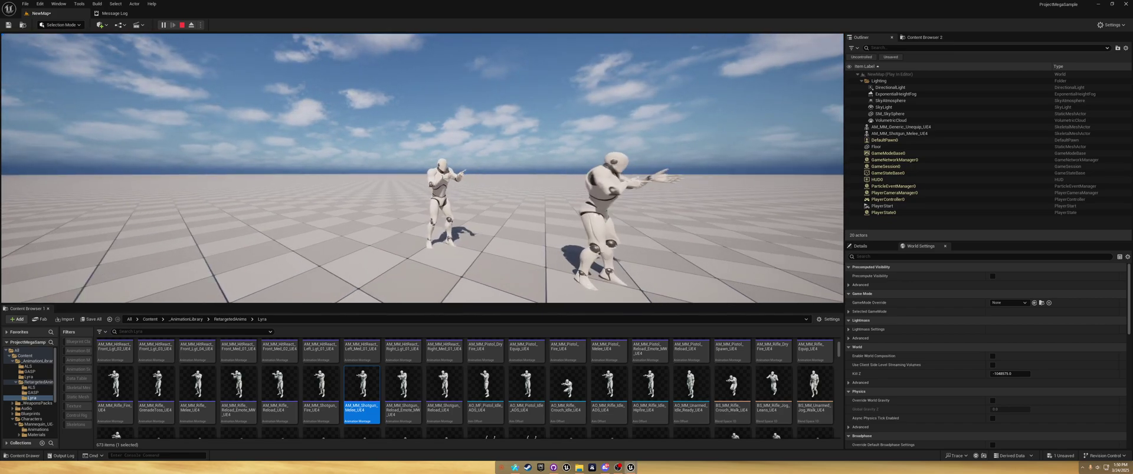
key(Right)
key(d)
key(d)
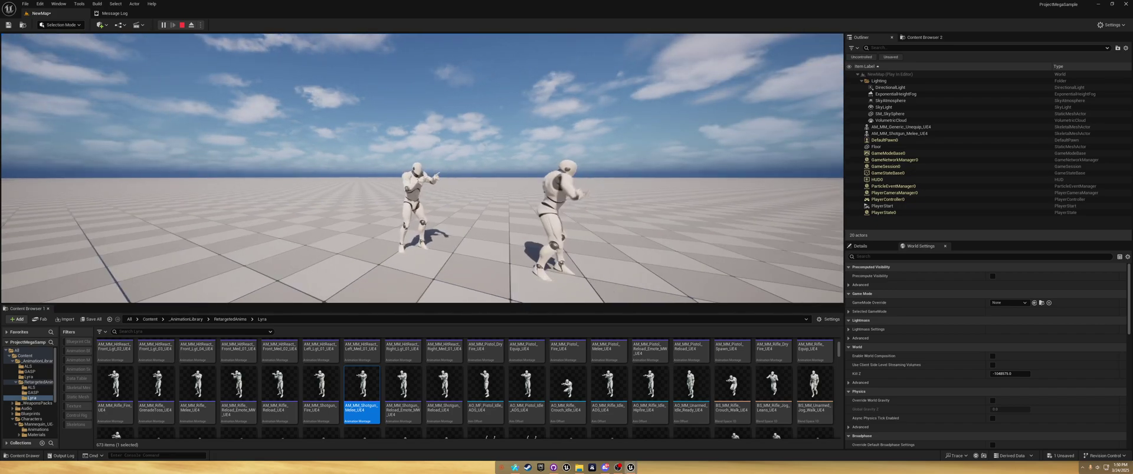
key(d)
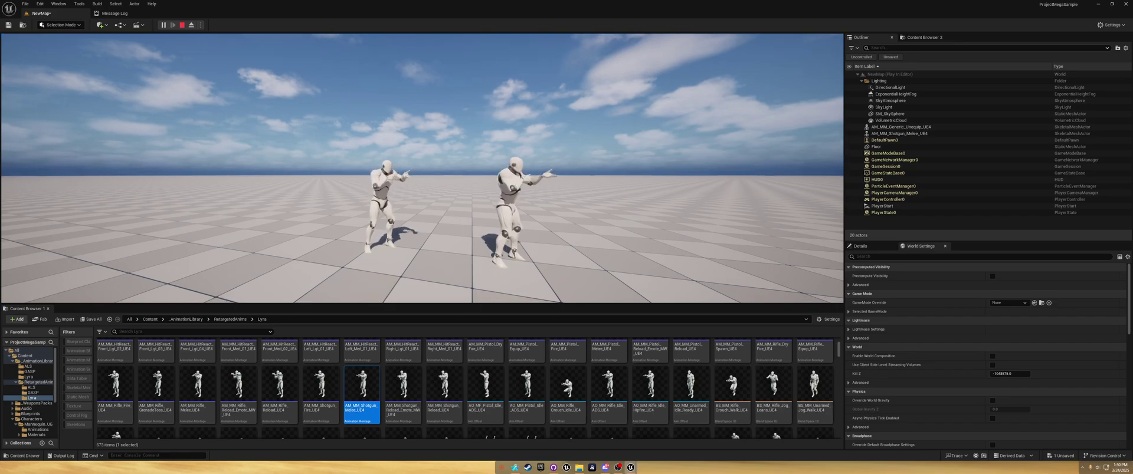